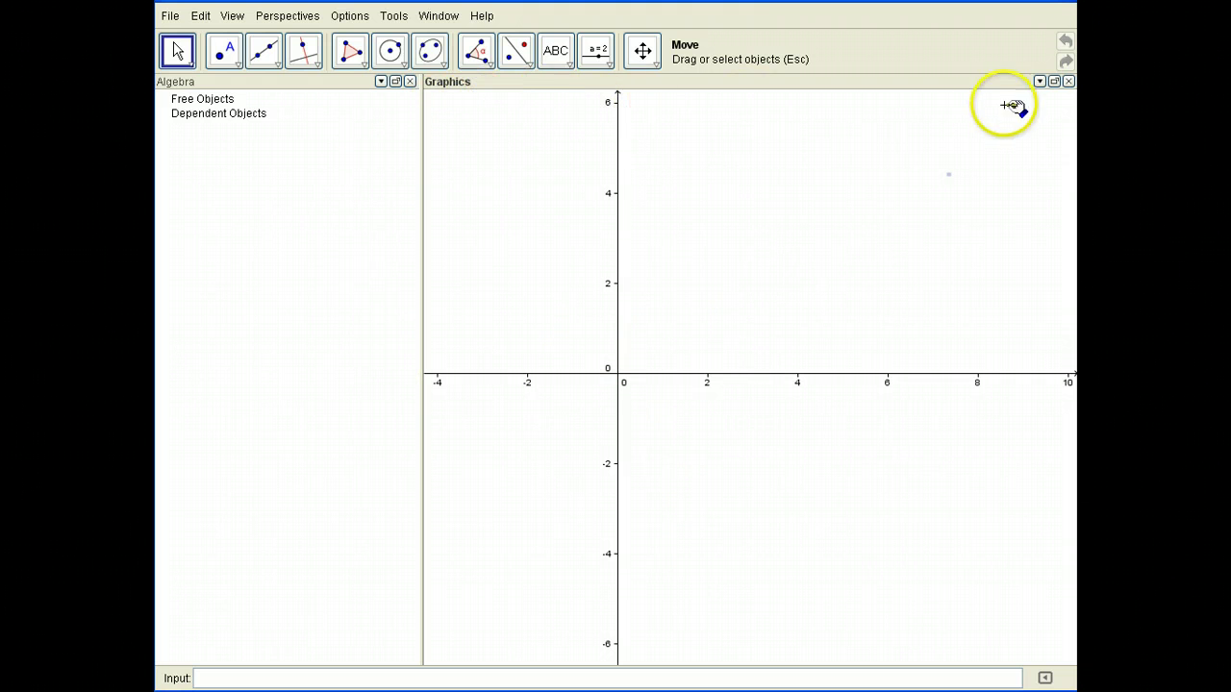
# Hide the axes, toggle the grid, set snapping to grid, and narrow the Algebra panel.
pyautogui.click(1040, 81)
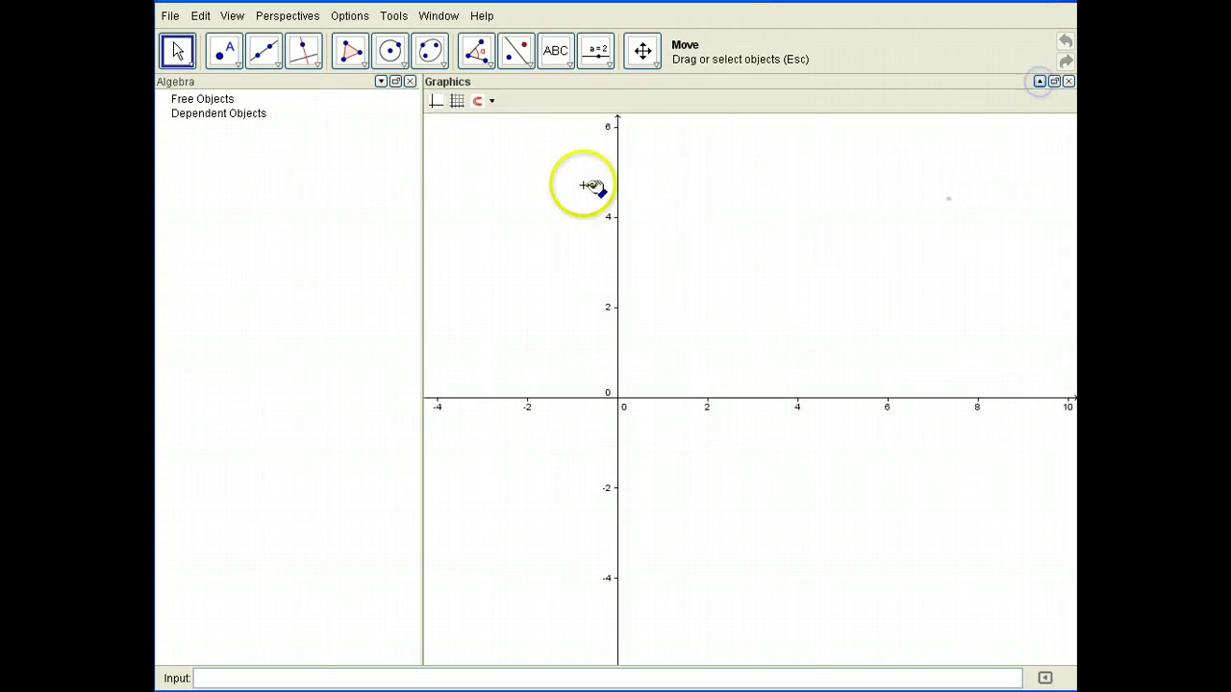
pyautogui.click(438, 102)
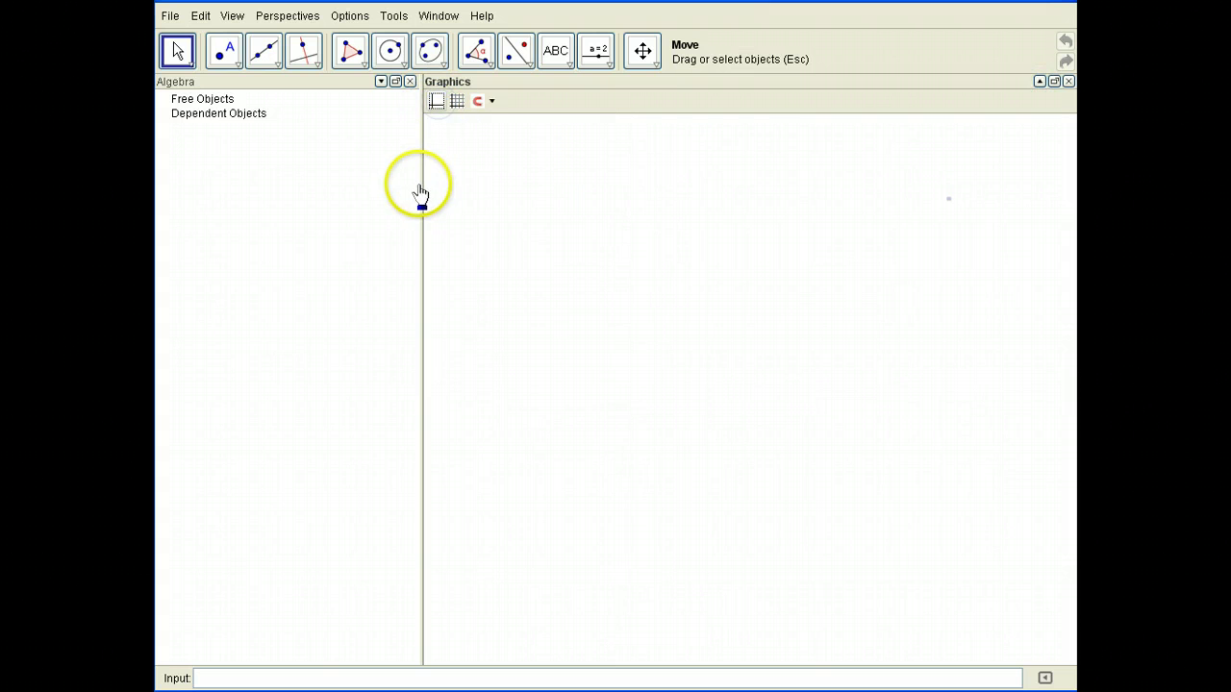
pyautogui.click(457, 103)
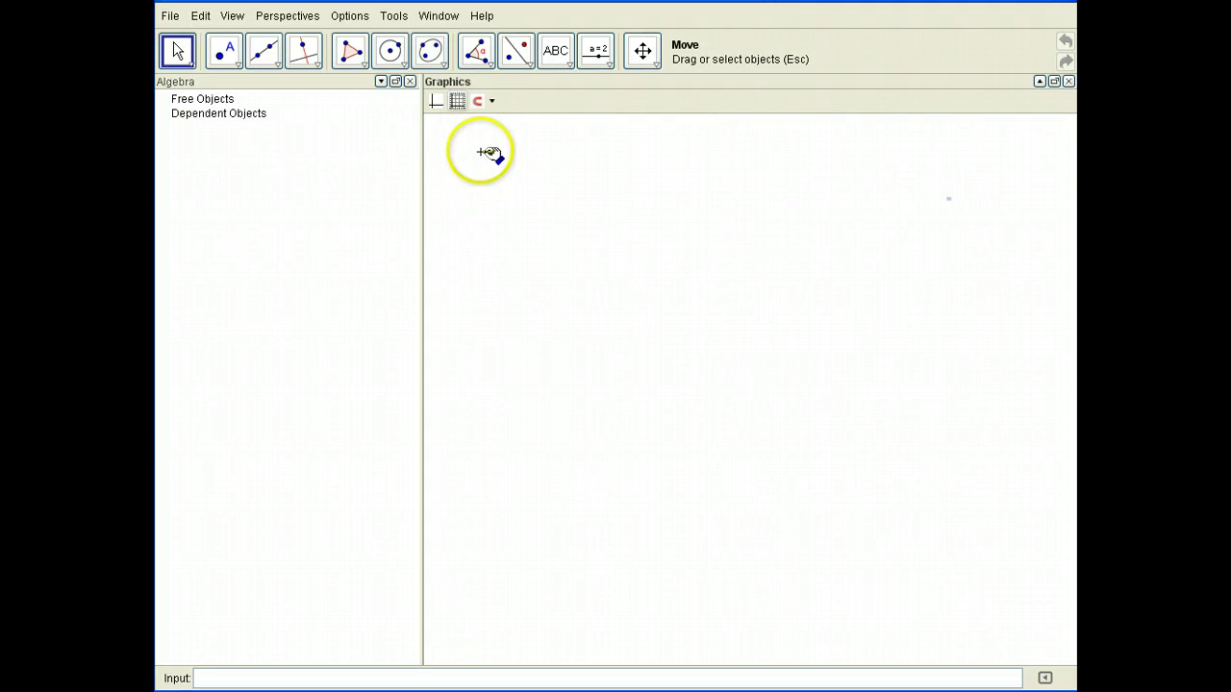
pyautogui.click(492, 104)
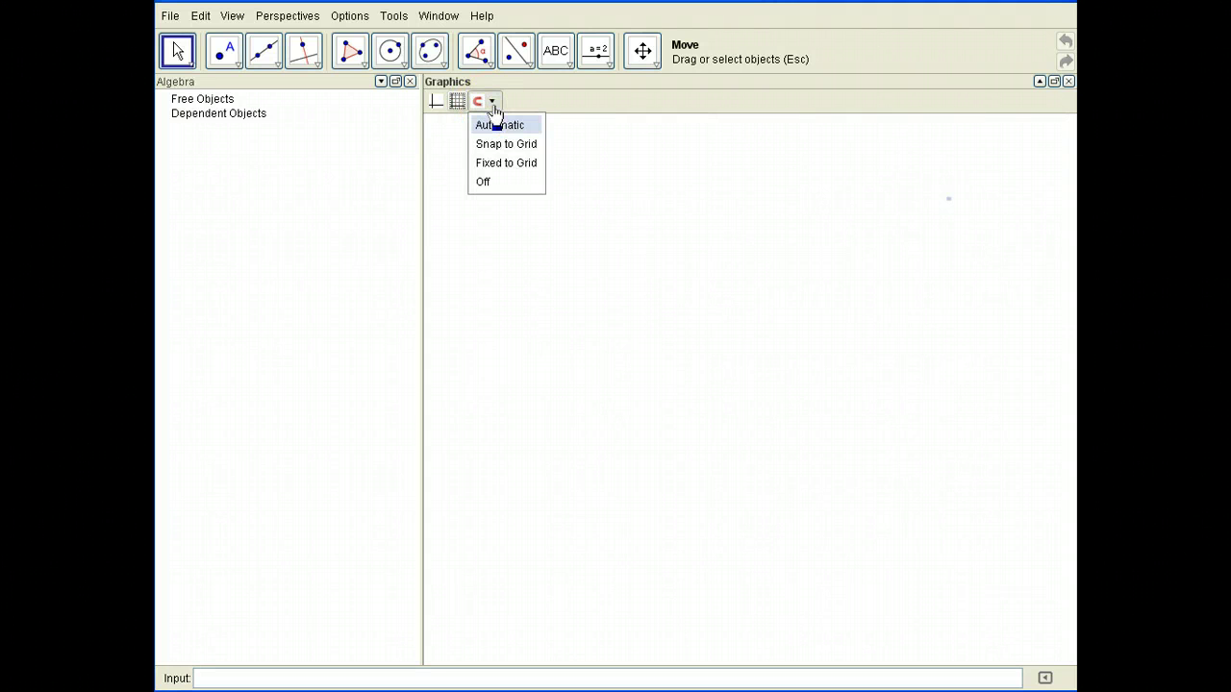
pyautogui.click(515, 145)
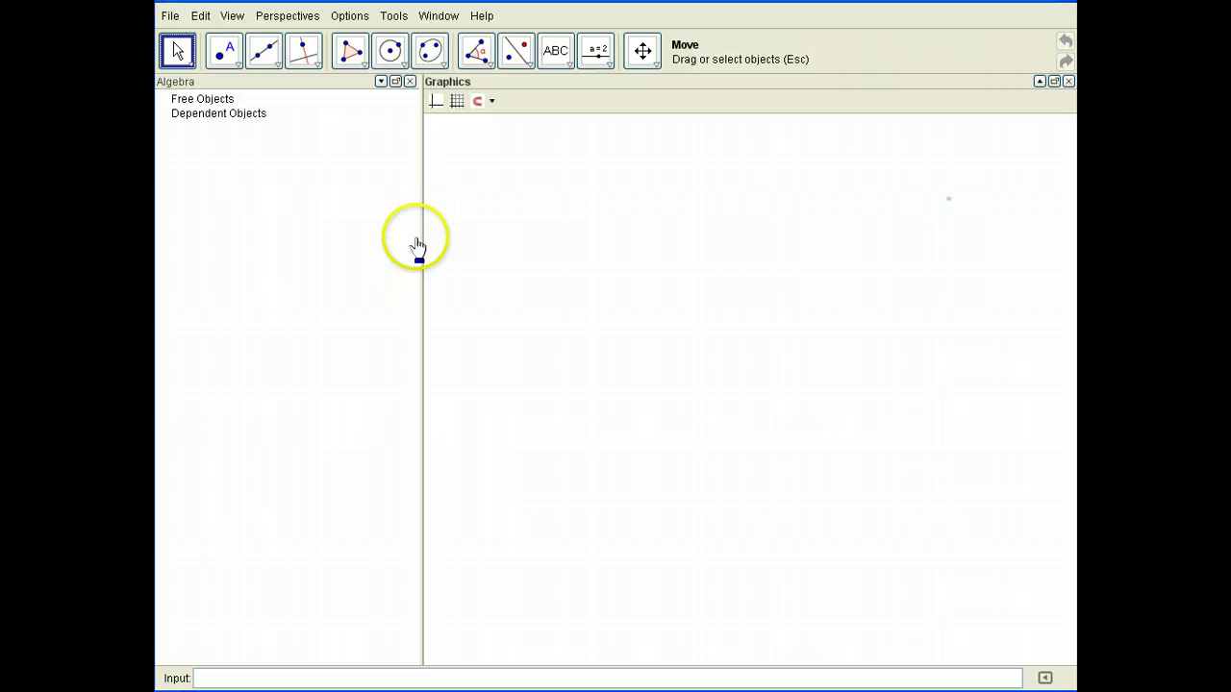
pyautogui.moveTo(423, 239); pyautogui.dragTo(231, 276)
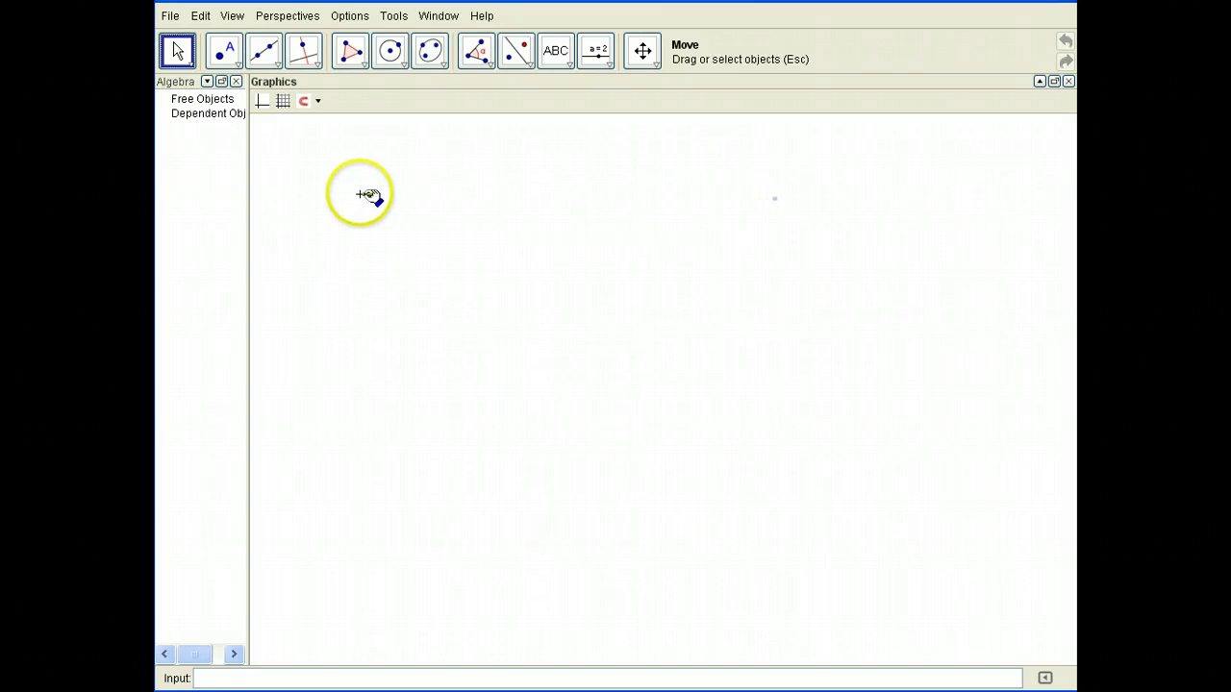
# Build regular pentagon ABCDE with 5 vertices on base points A and B.
pyautogui.click(366, 73)
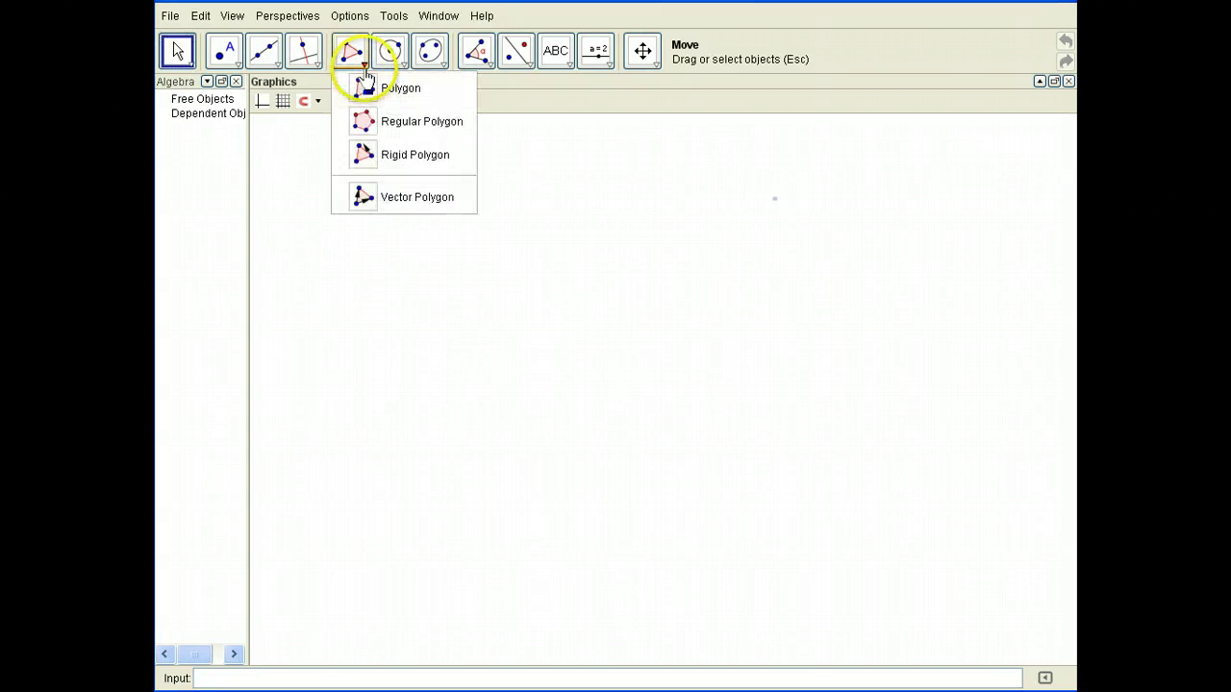
pyautogui.click(424, 123)
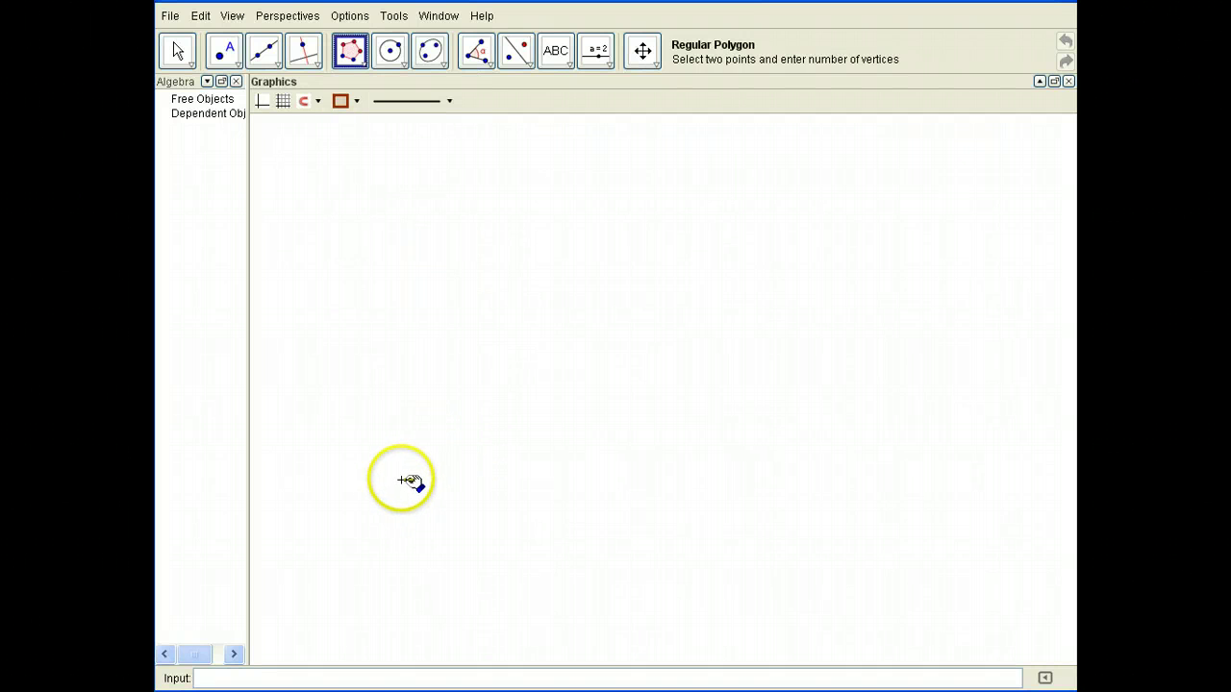
pyautogui.click(399, 475)
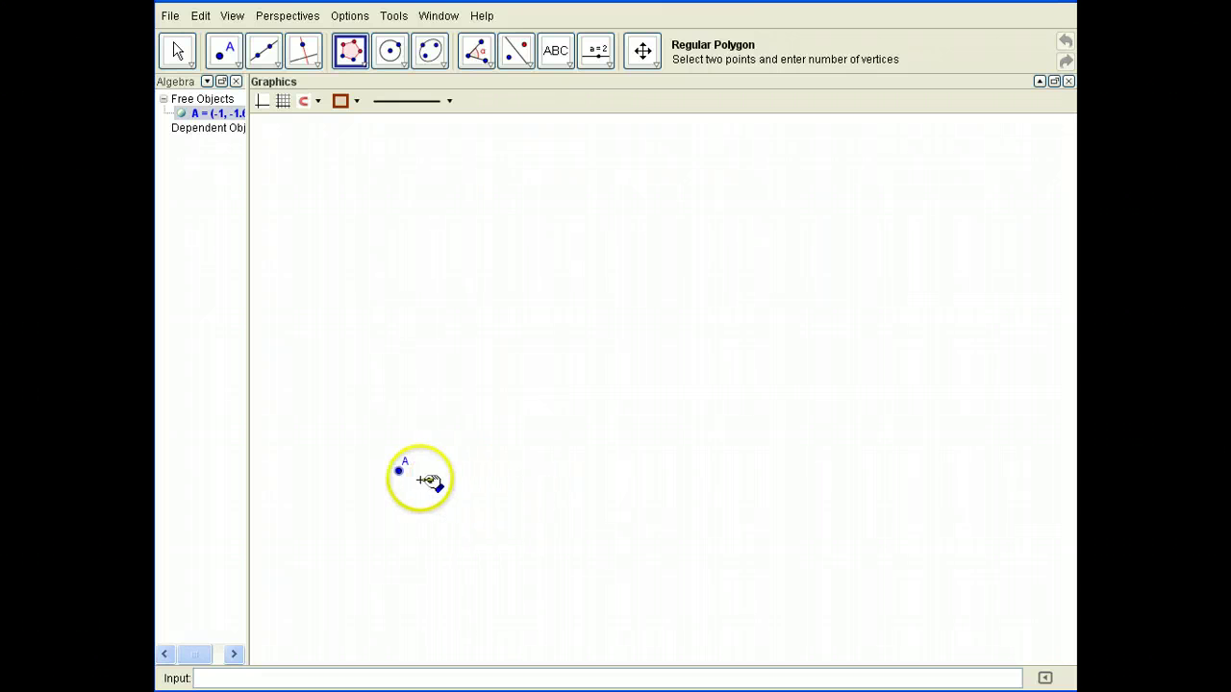
pyautogui.click(549, 470)
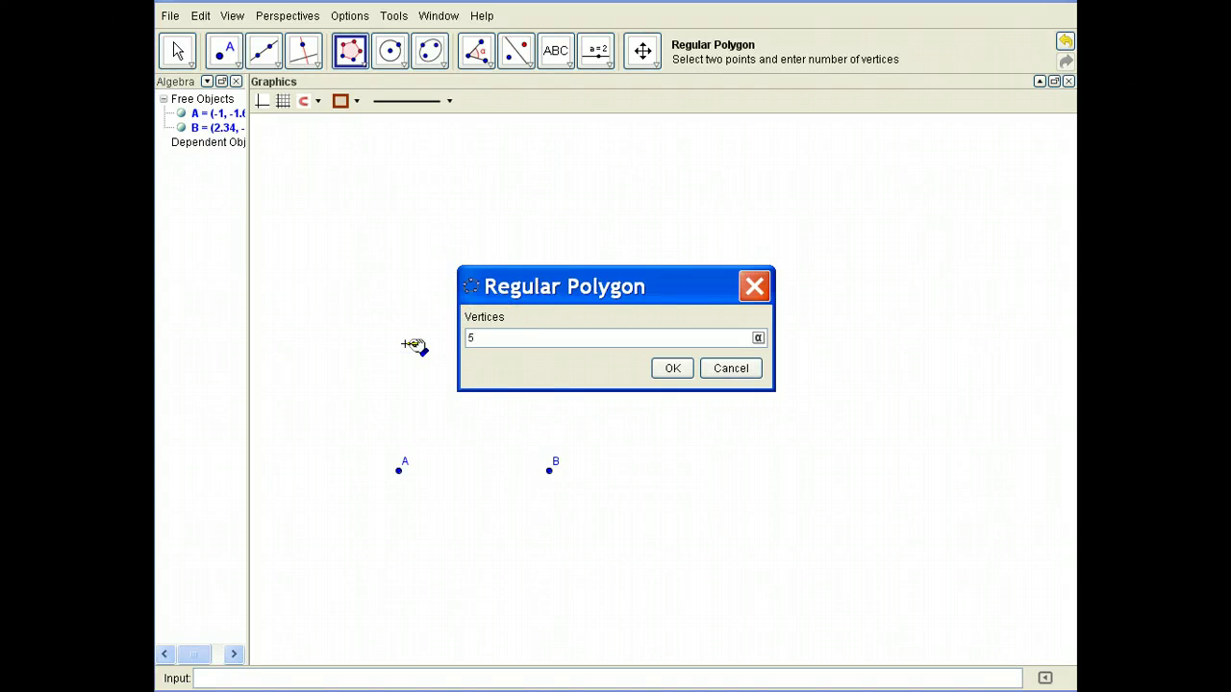
pyautogui.click(672, 368)
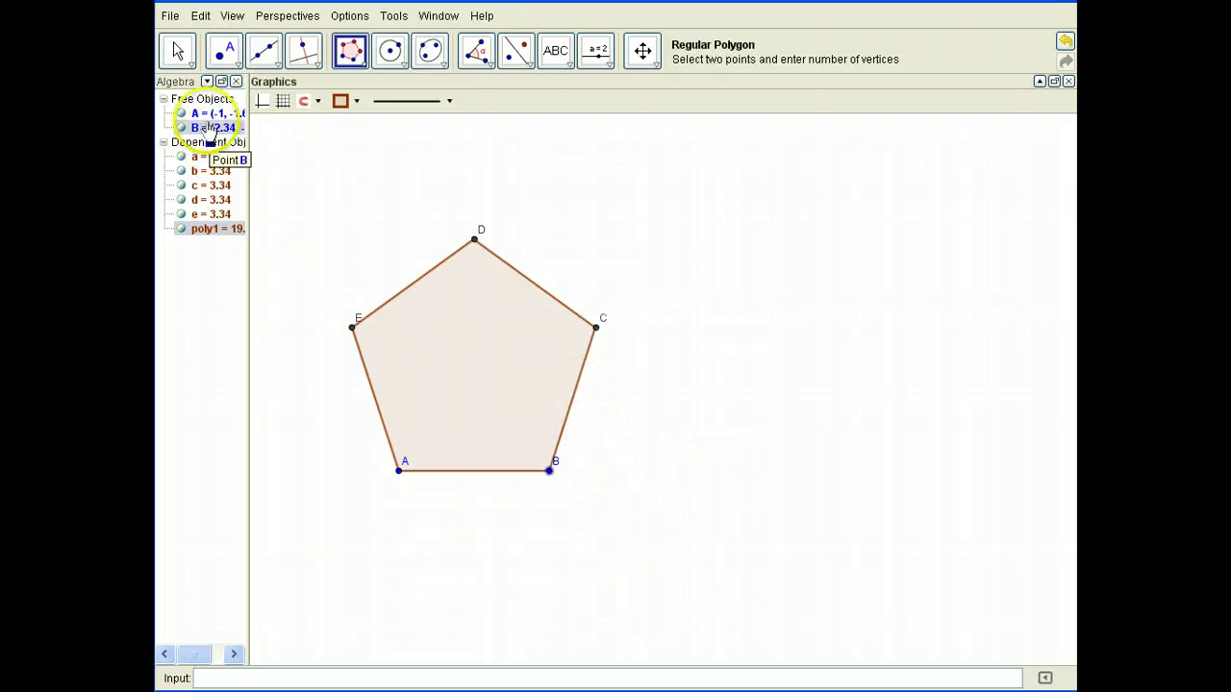
# Tidy the E and A labels and drag vertex B until every side measures 3.06.
pyautogui.click(177, 50)
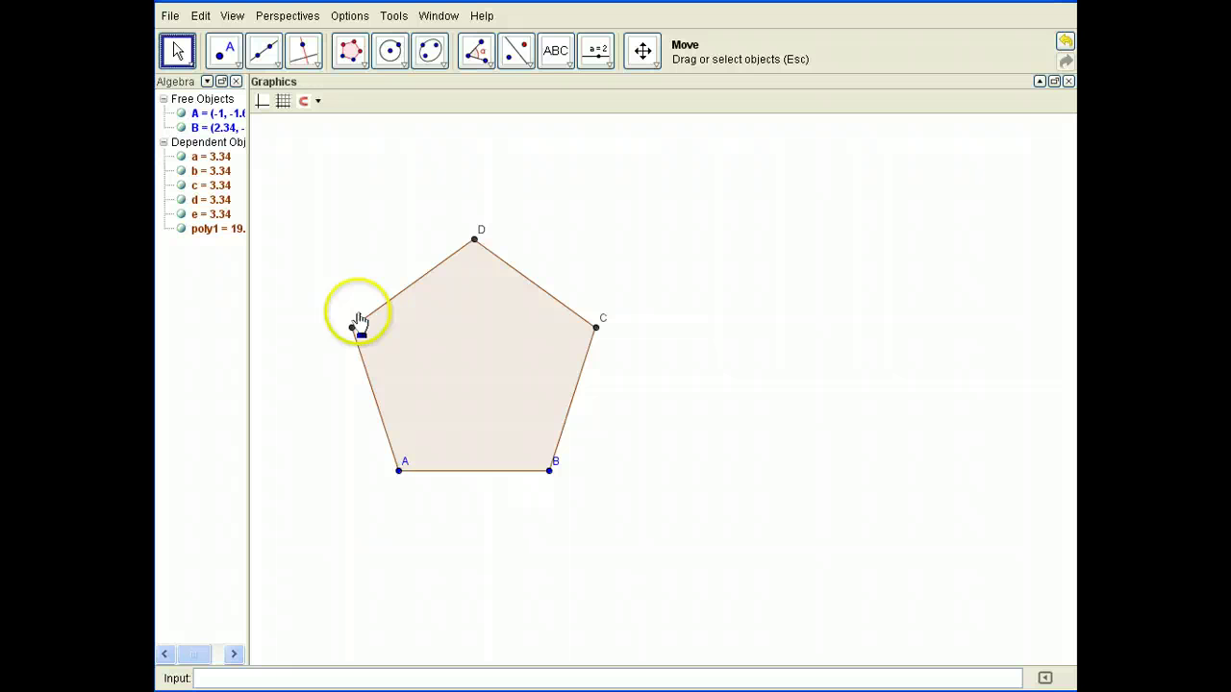
pyautogui.click(338, 318)
pyautogui.click(384, 465)
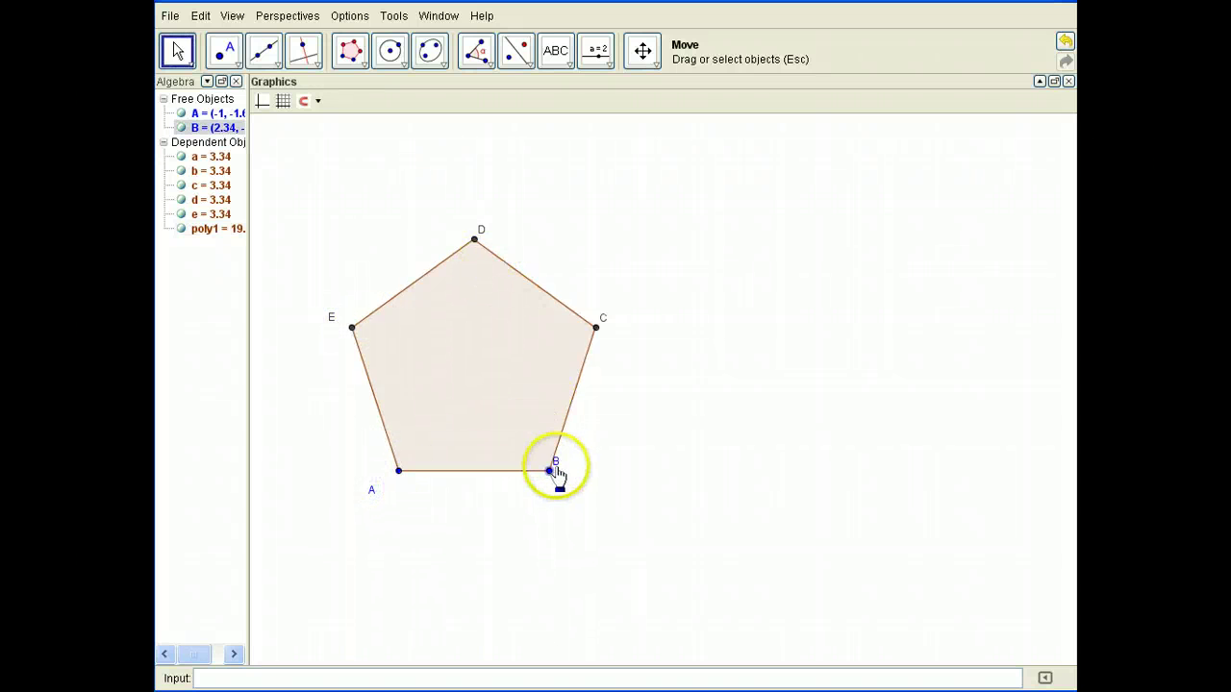
pyautogui.moveTo(553, 472)
pyautogui.mouseDown()
pyautogui.moveTo(577, 497)
pyautogui.moveTo(569, 480)
pyautogui.mouseUp()
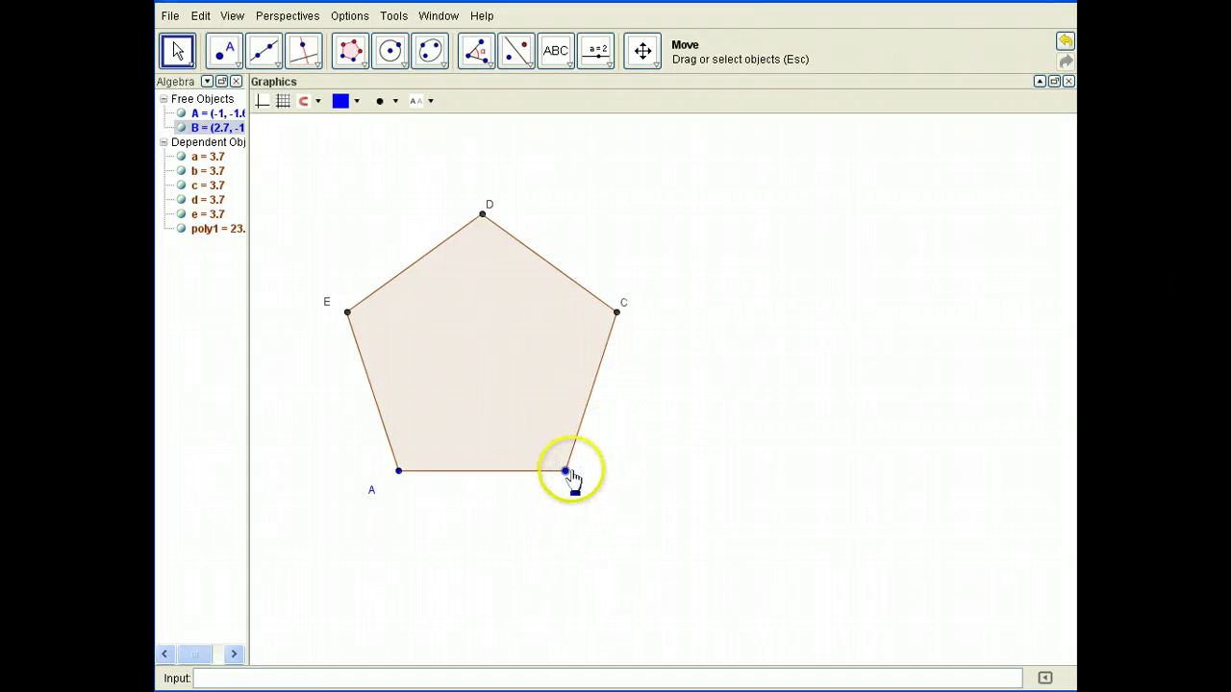
pyautogui.moveTo(566, 478); pyautogui.dragTo(536, 472)
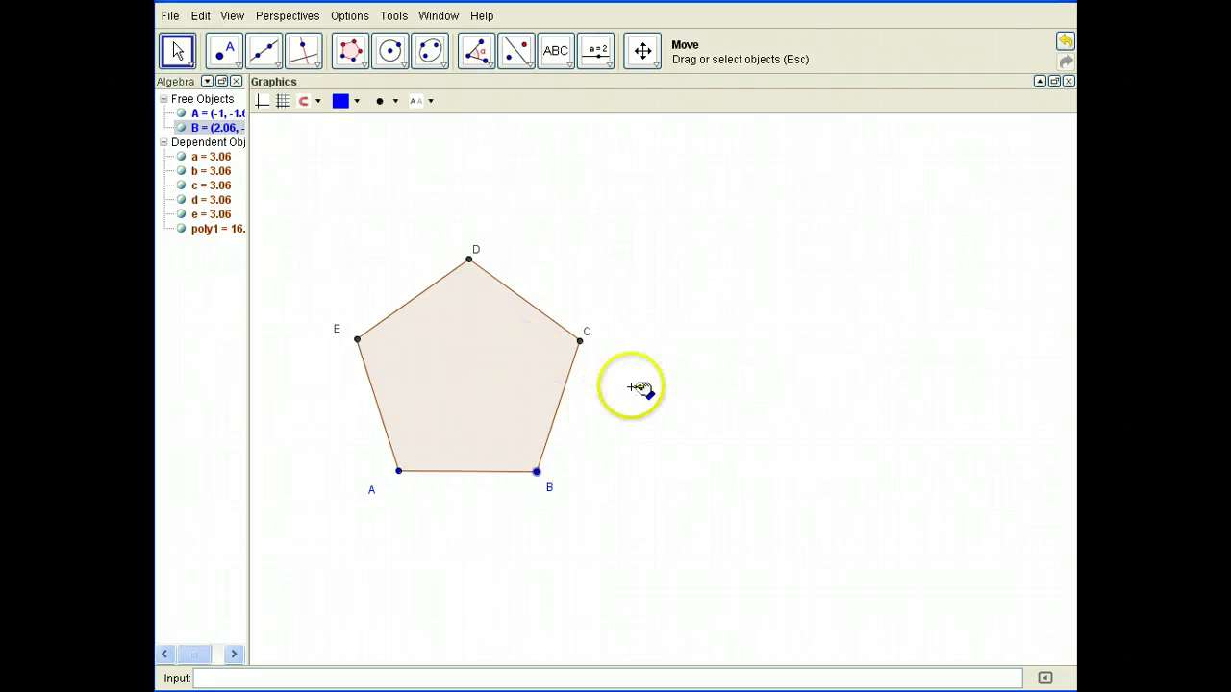
pyautogui.click(405, 67)
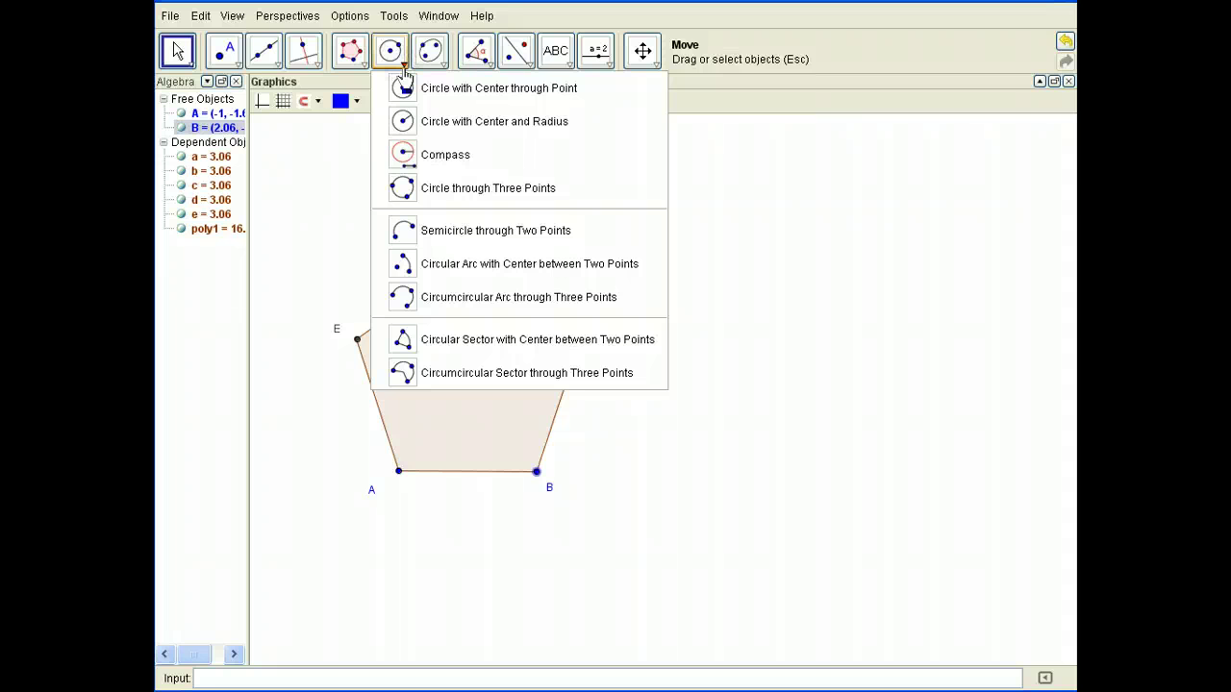
# Draw circle f through vertices D, C and B, circumscribing the pentagon.
pyautogui.click(574, 195)
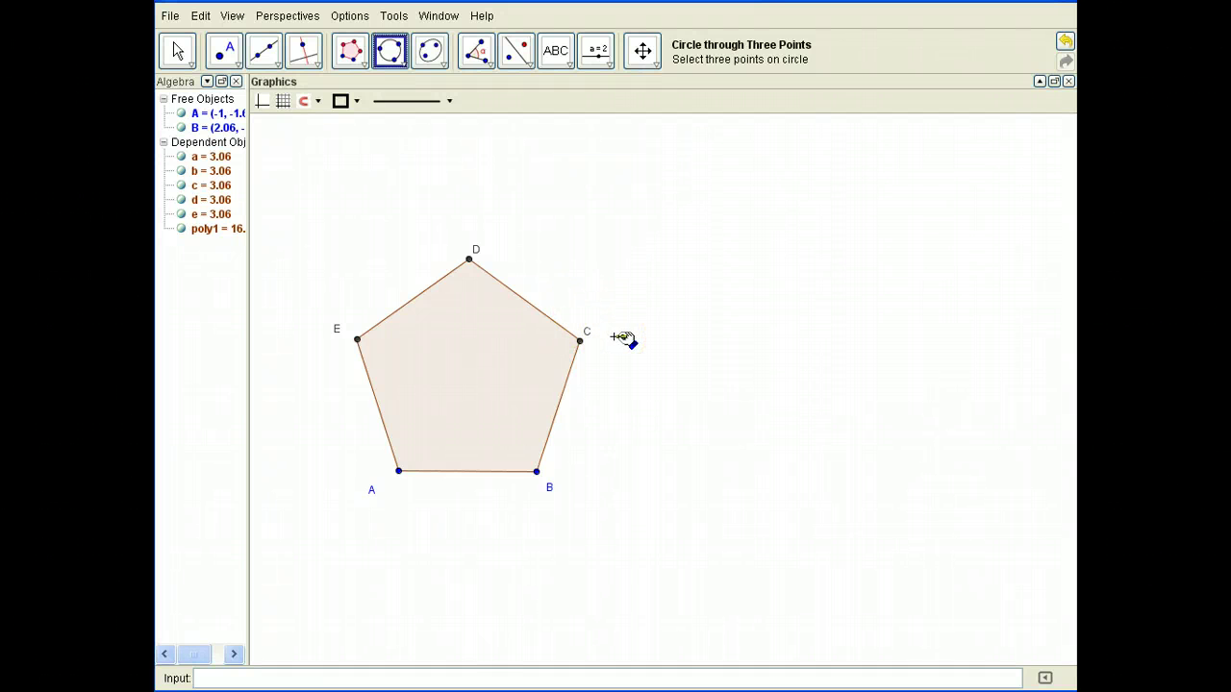
pyautogui.click(469, 260)
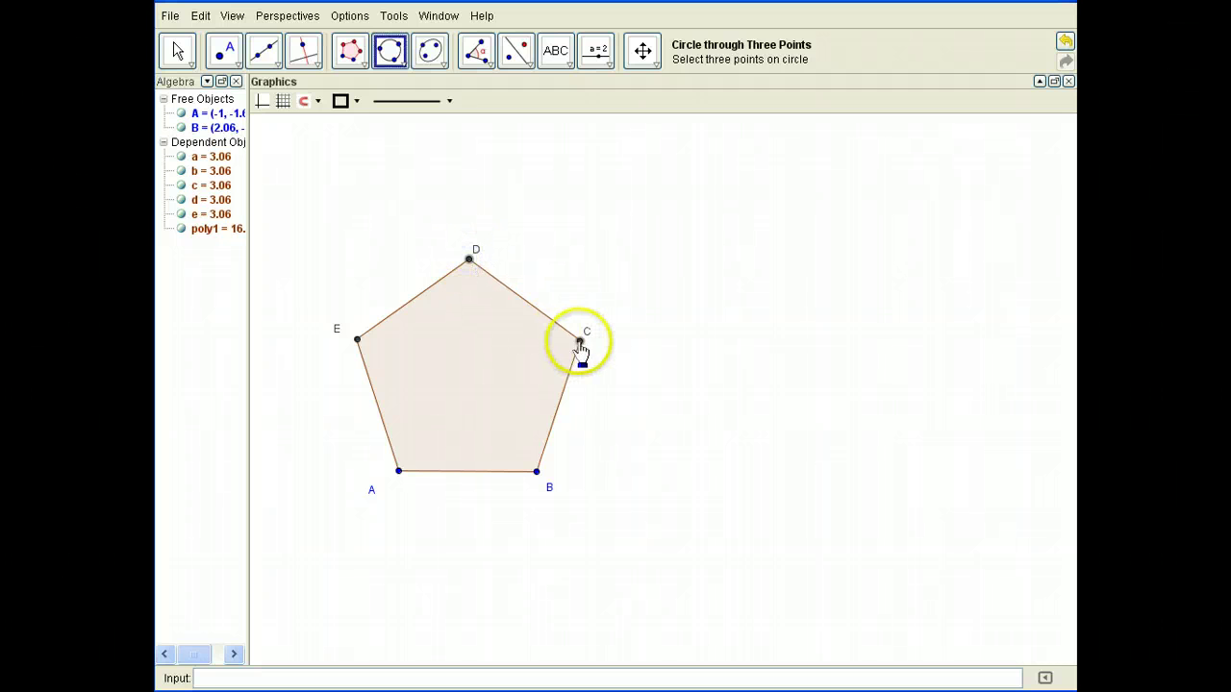
pyautogui.click(580, 340)
pyautogui.click(536, 472)
pyautogui.click(536, 472)
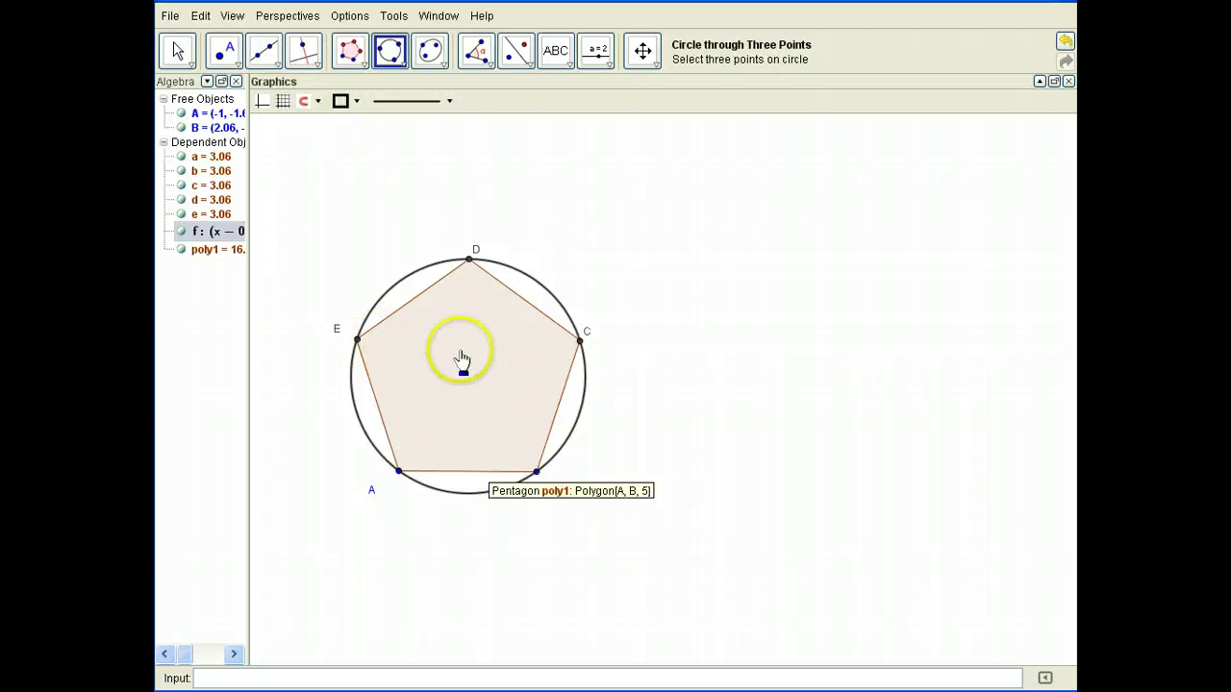
# Create the circle's centre point F with the Midpoint or Center tool.
pyautogui.click(231, 63)
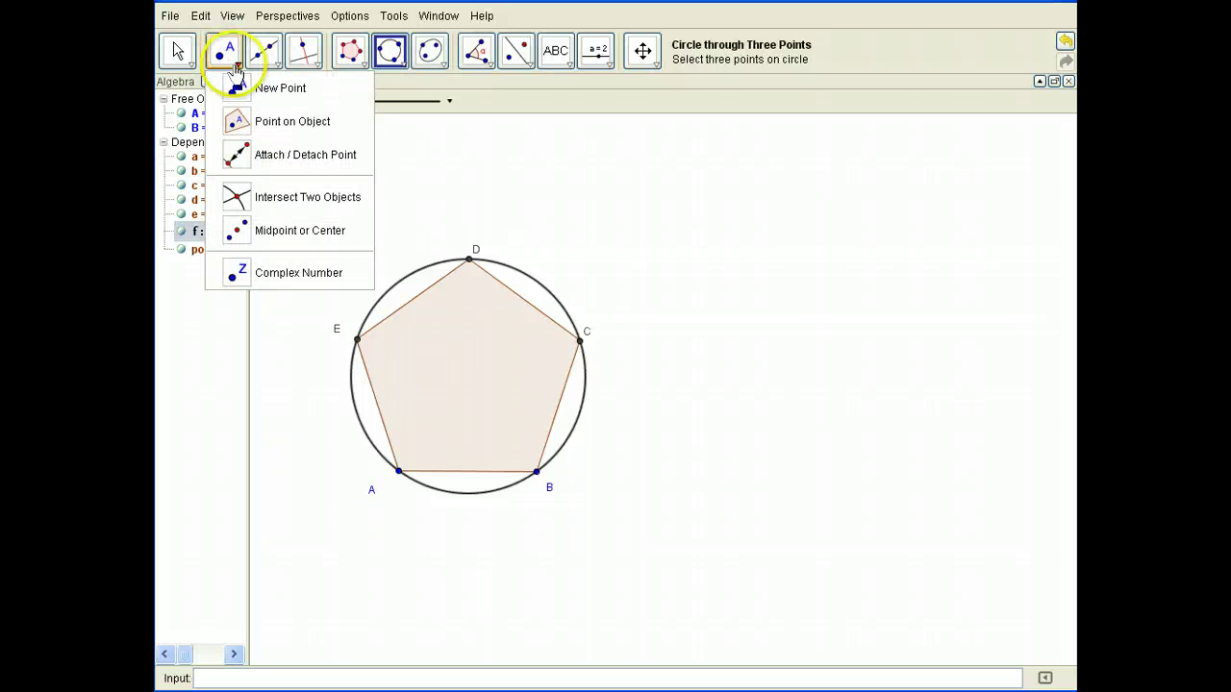
pyautogui.click(258, 96)
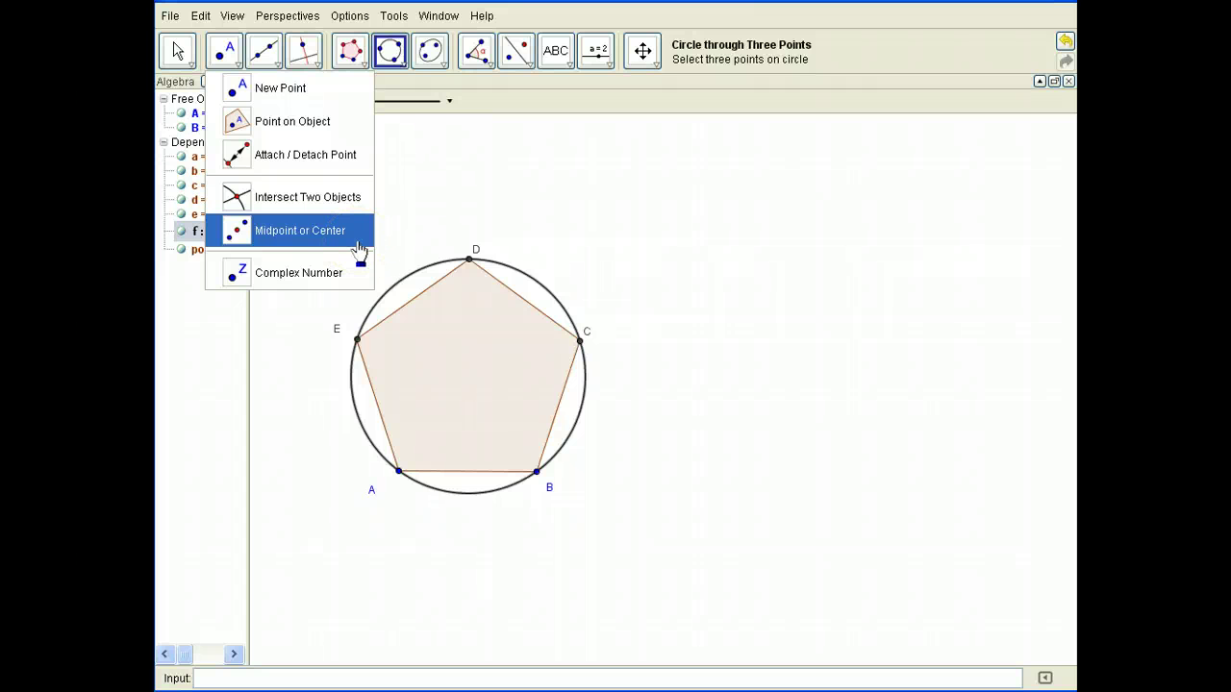
pyautogui.click(304, 240)
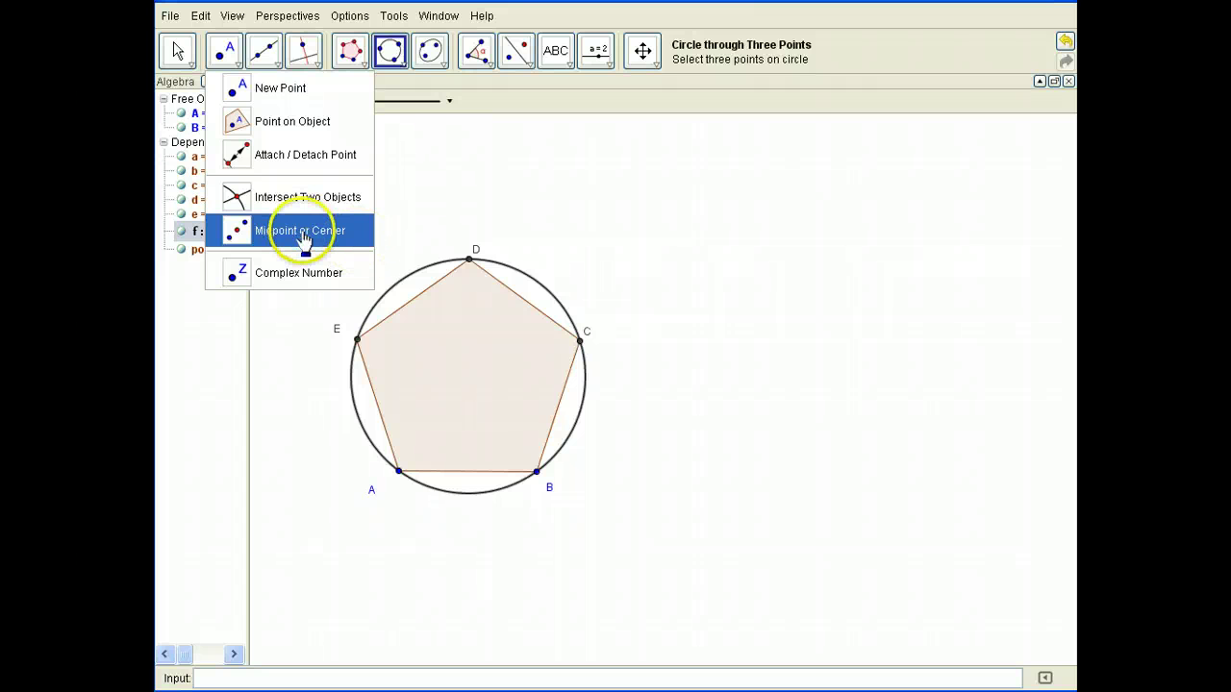
pyautogui.click(407, 282)
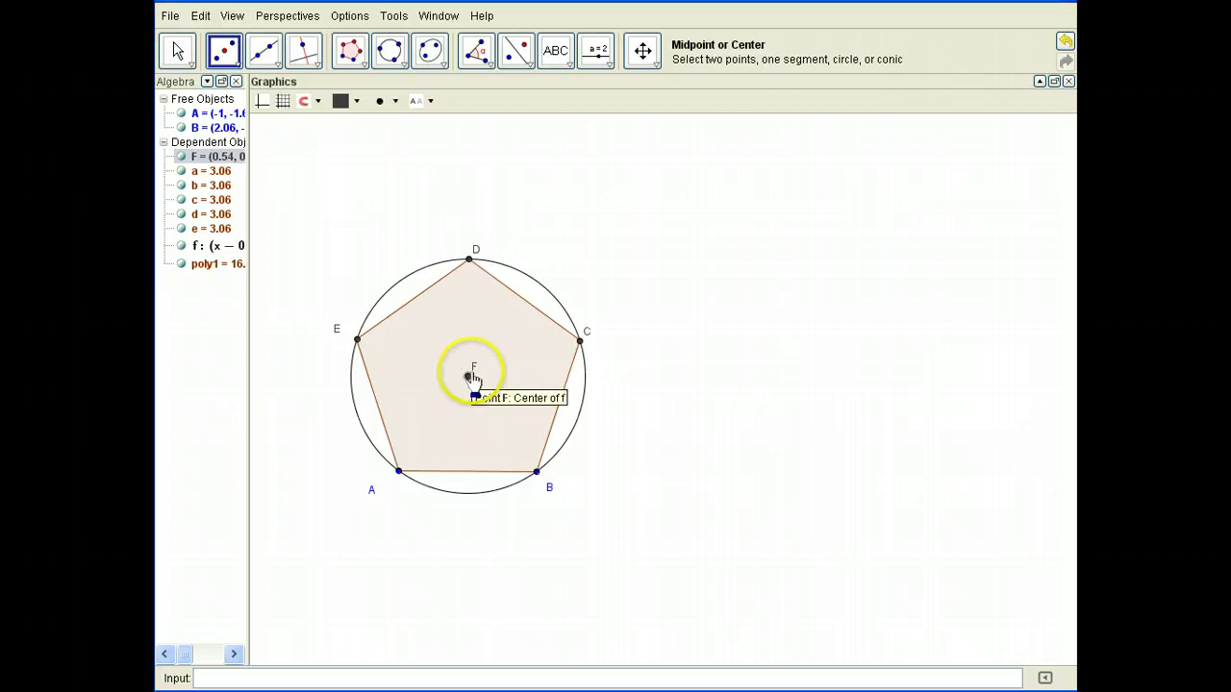
# Rename point F to 'Center'.
pyautogui.rightClick(473, 375)
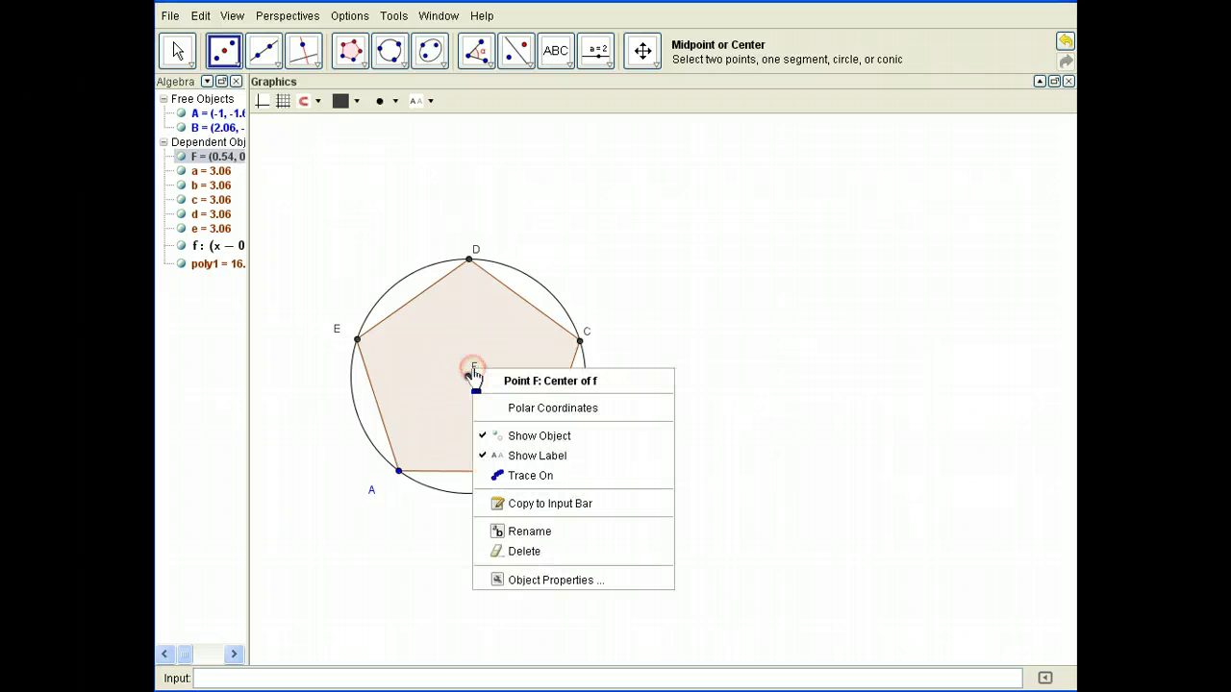
pyautogui.click(575, 531)
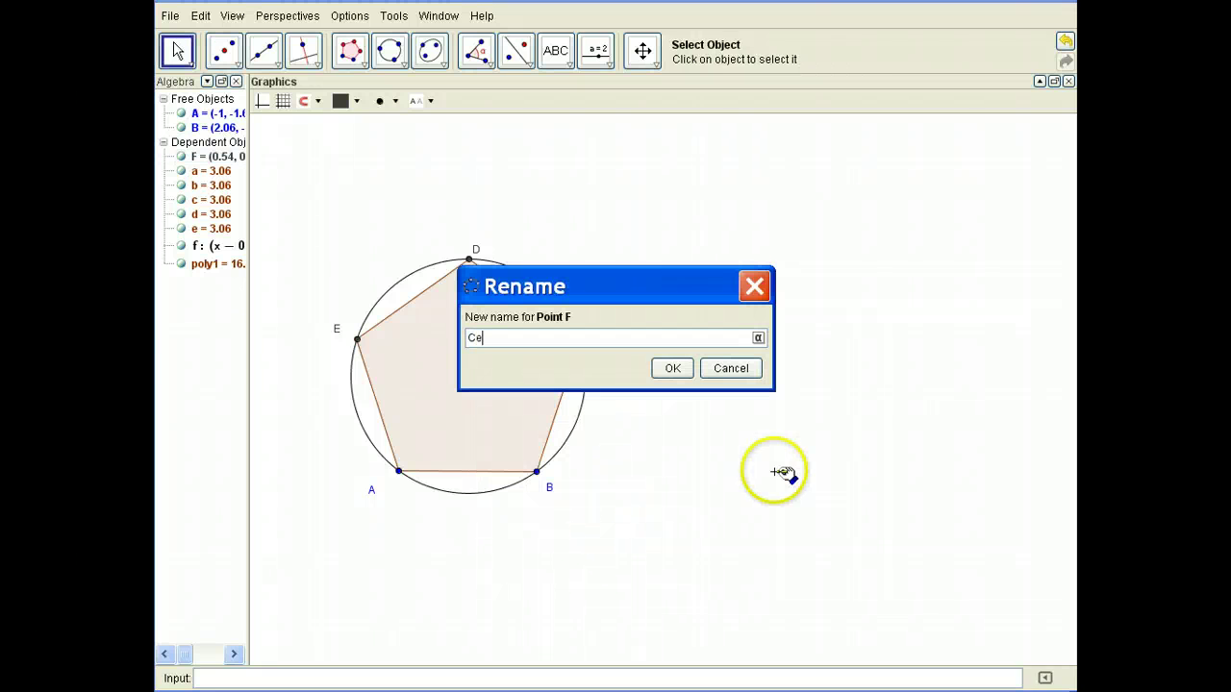
pyautogui.click(677, 368)
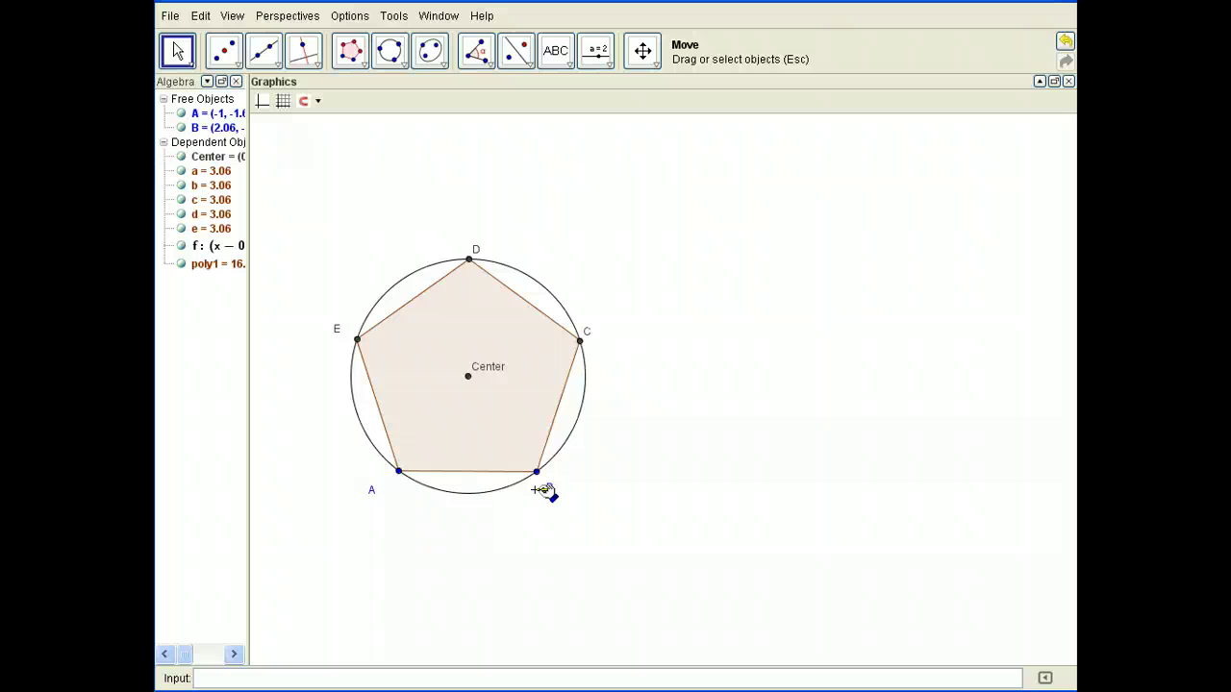
# Draw a dashed segment from Center to vertex A.
pyautogui.click(274, 60)
pyautogui.click(278, 64)
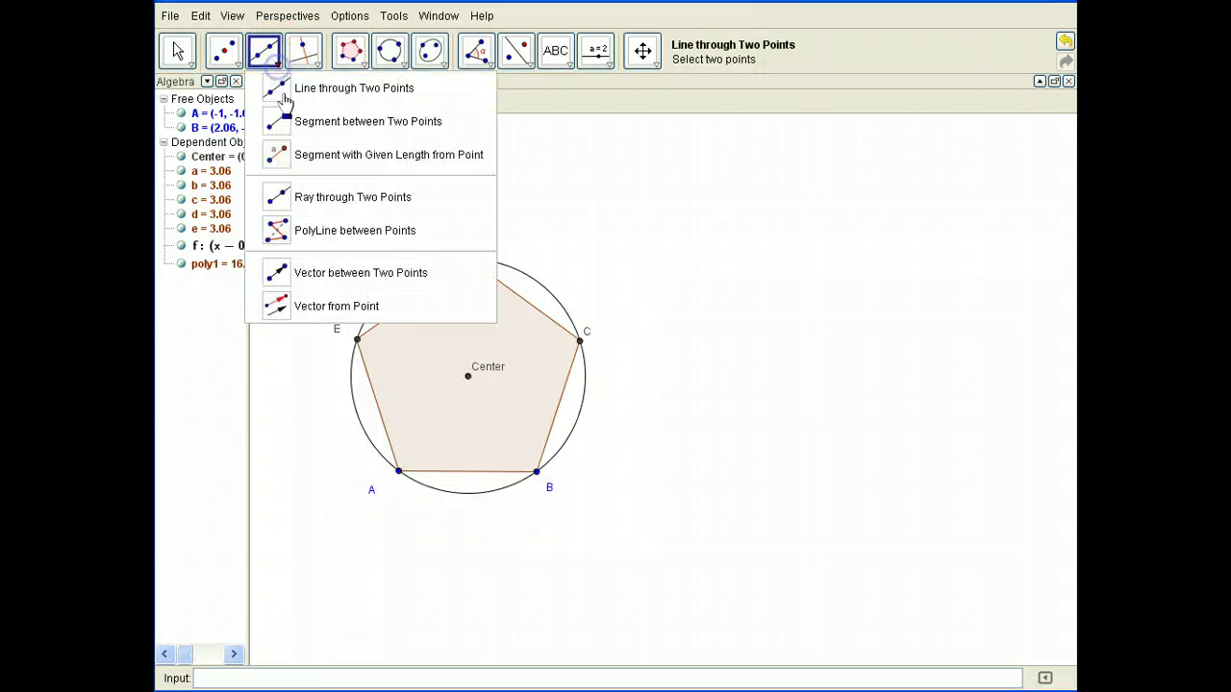
pyautogui.click(310, 117)
pyautogui.click(467, 376)
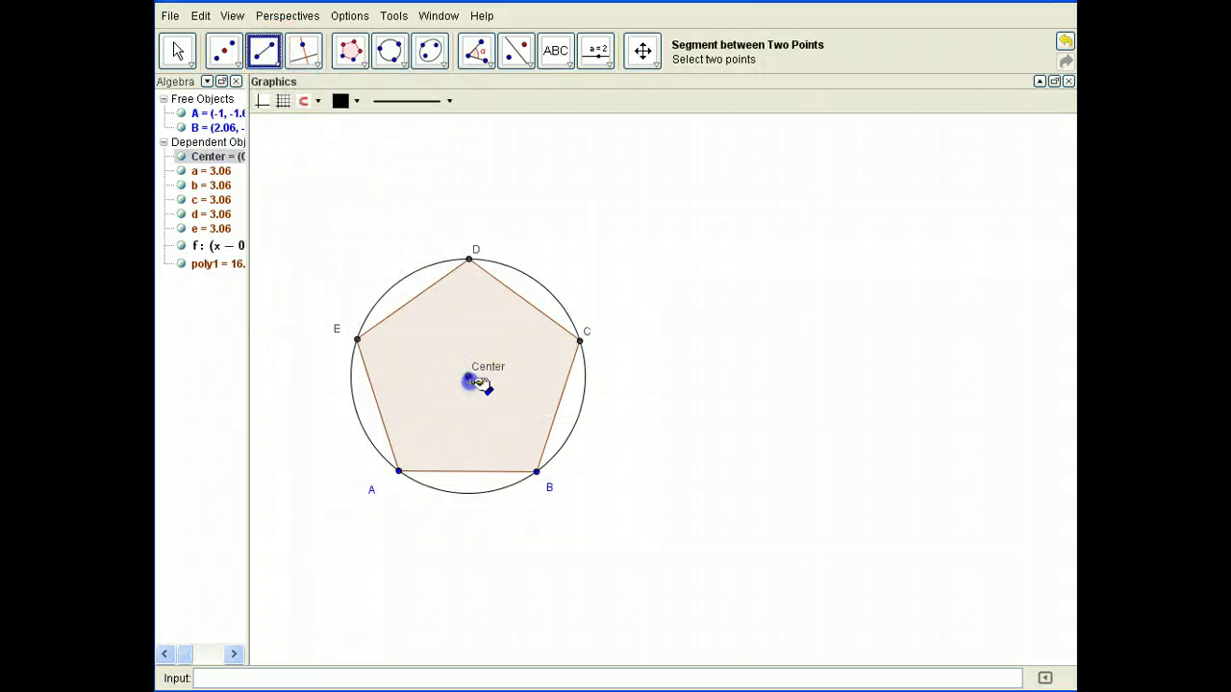
pyautogui.click(399, 471)
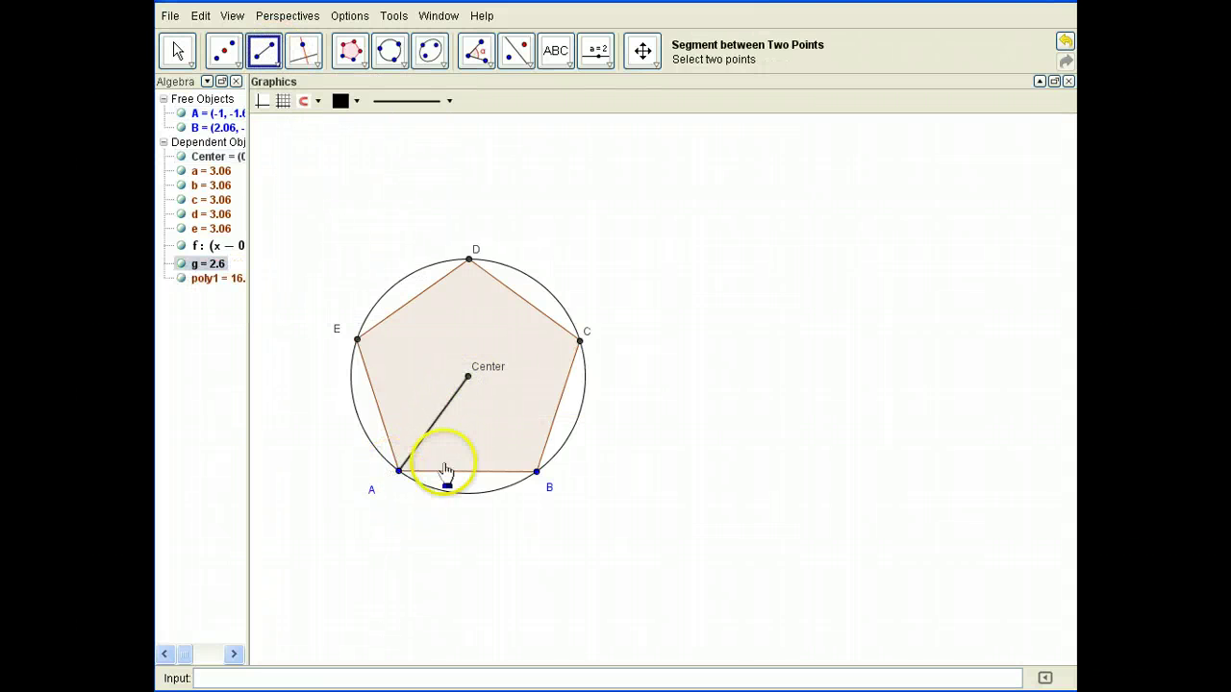
pyautogui.click(448, 110)
pyautogui.click(454, 170)
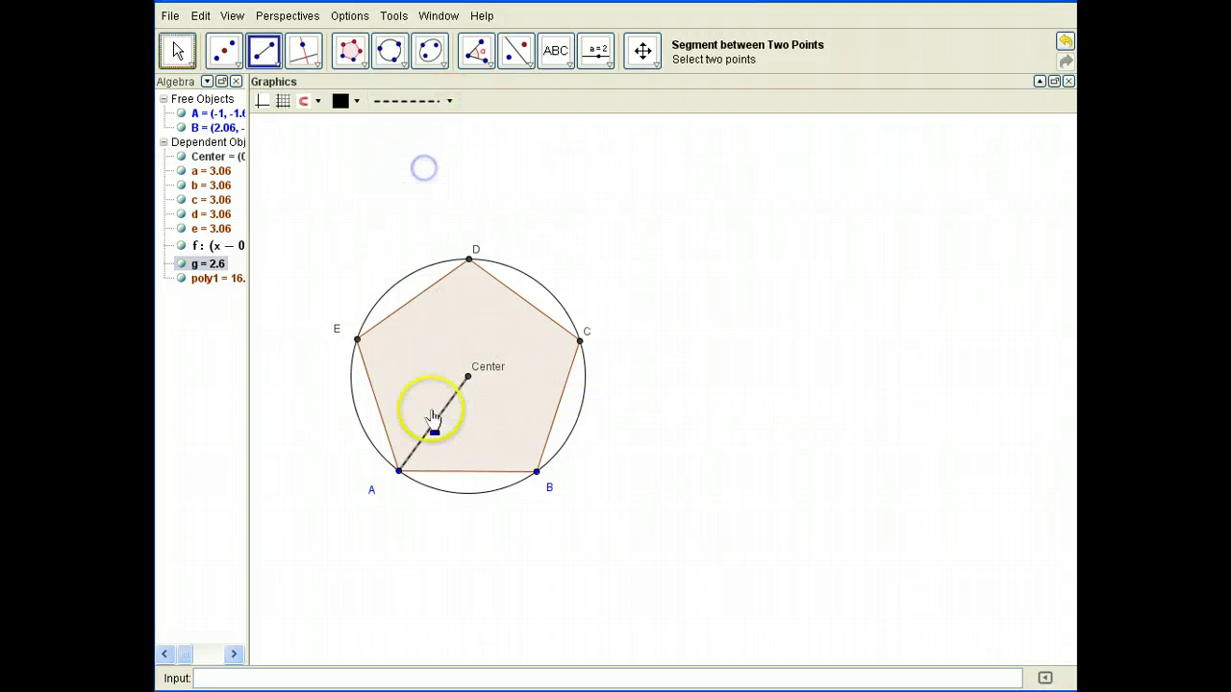
# Draw dashed radii from Center to vertices B, C, D and E.
pyautogui.click(469, 381)
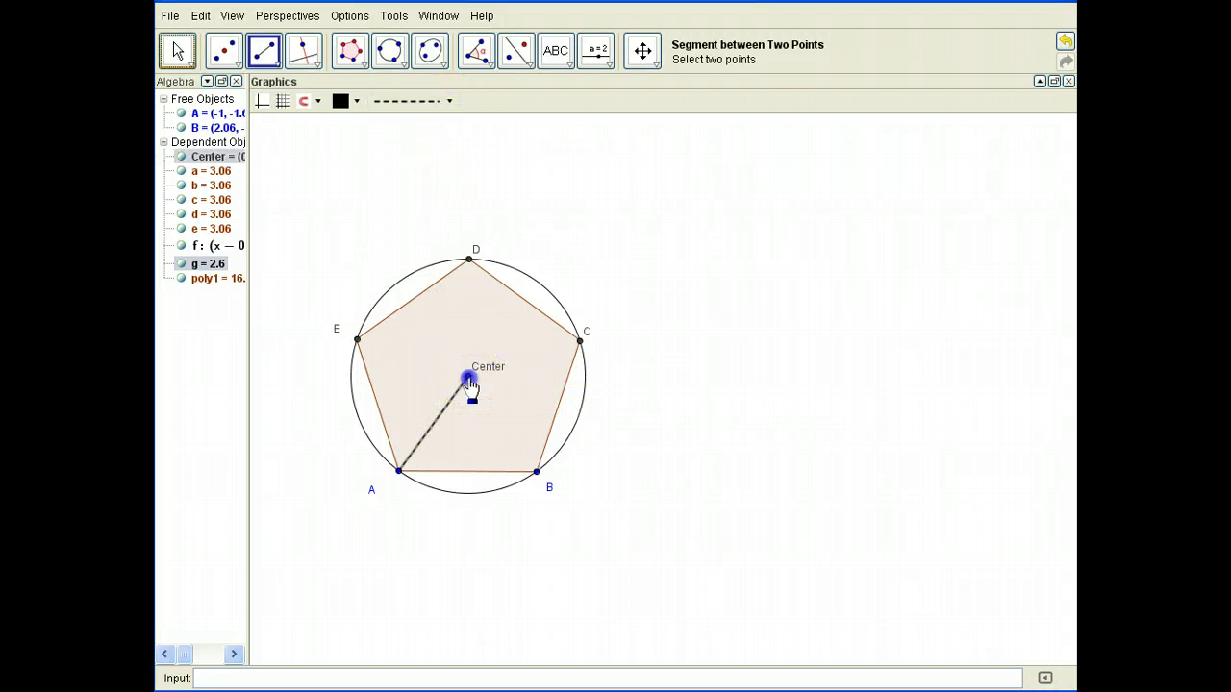
pyautogui.click(537, 470)
pyautogui.click(467, 375)
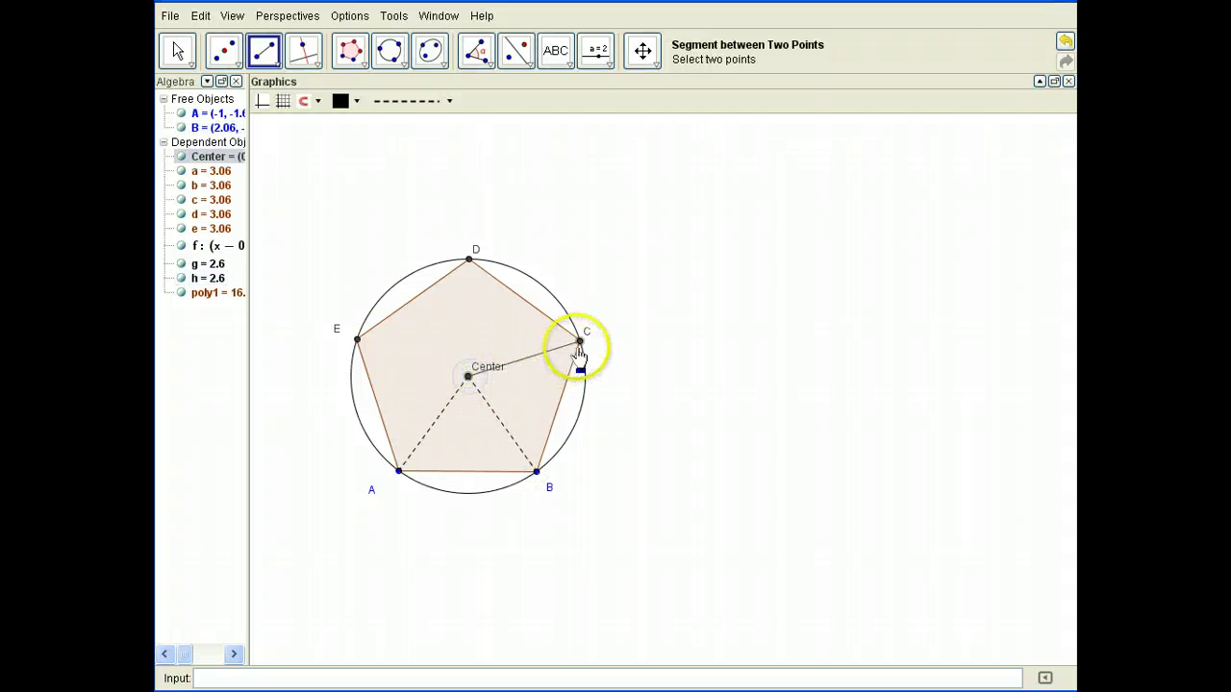
pyautogui.click(580, 341)
pyautogui.click(467, 376)
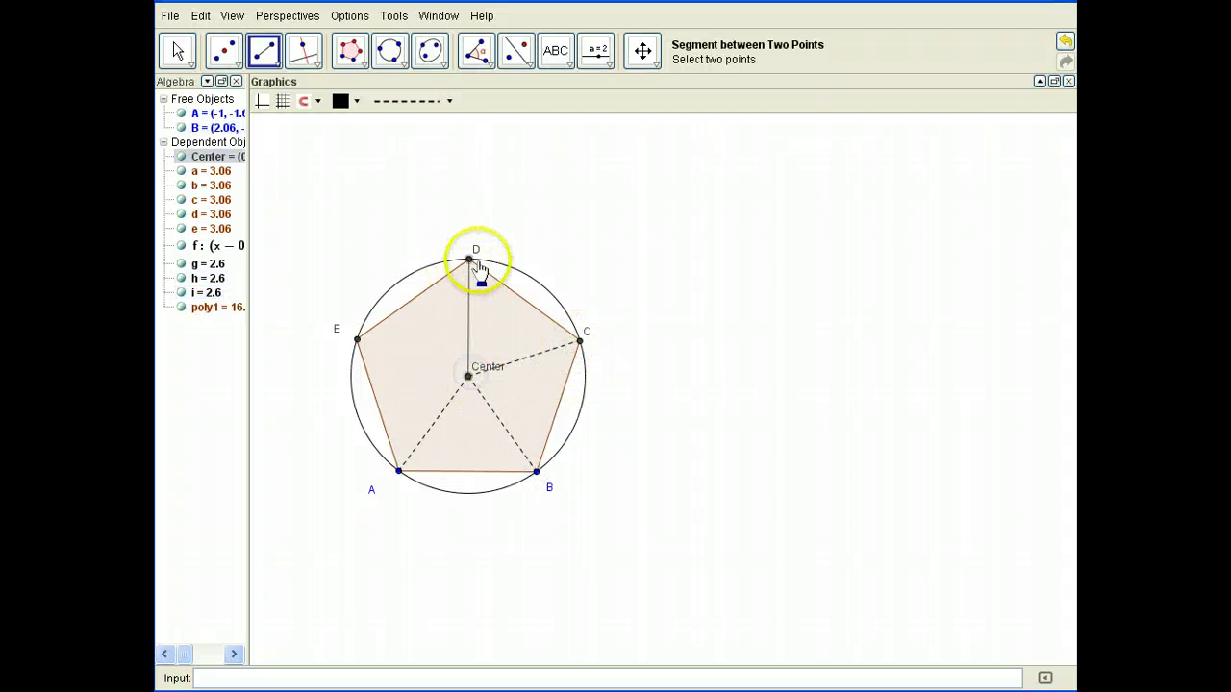
pyautogui.click(470, 260)
pyautogui.click(467, 375)
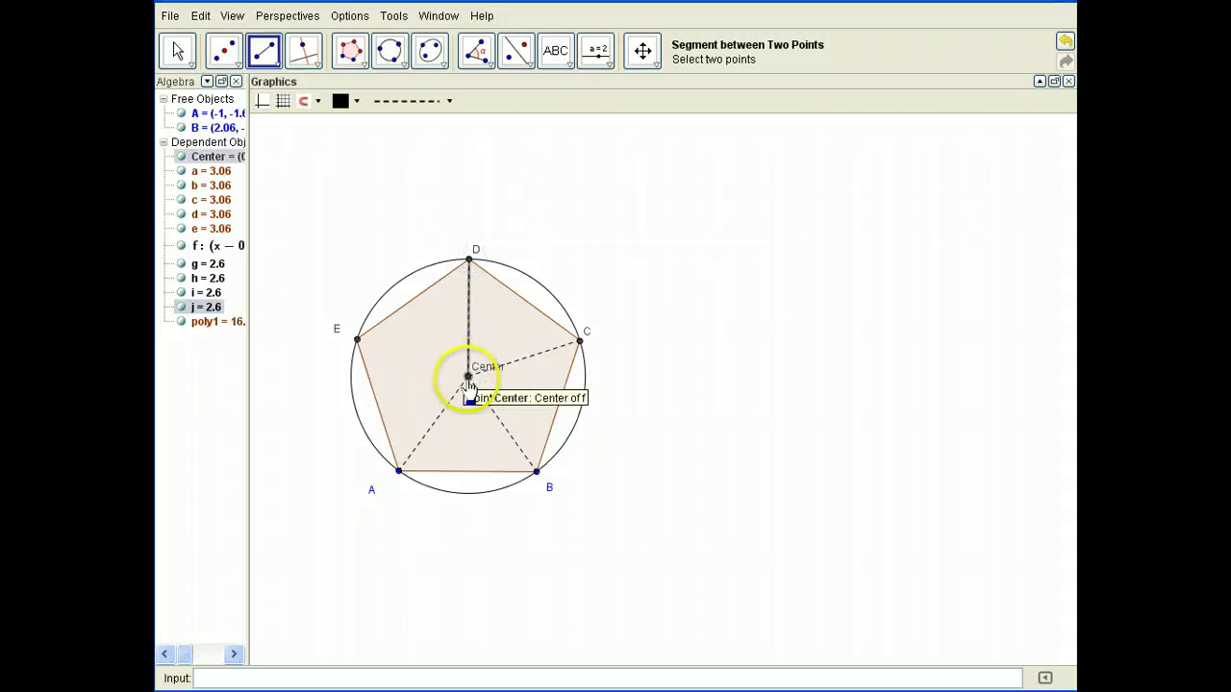
pyautogui.click(357, 339)
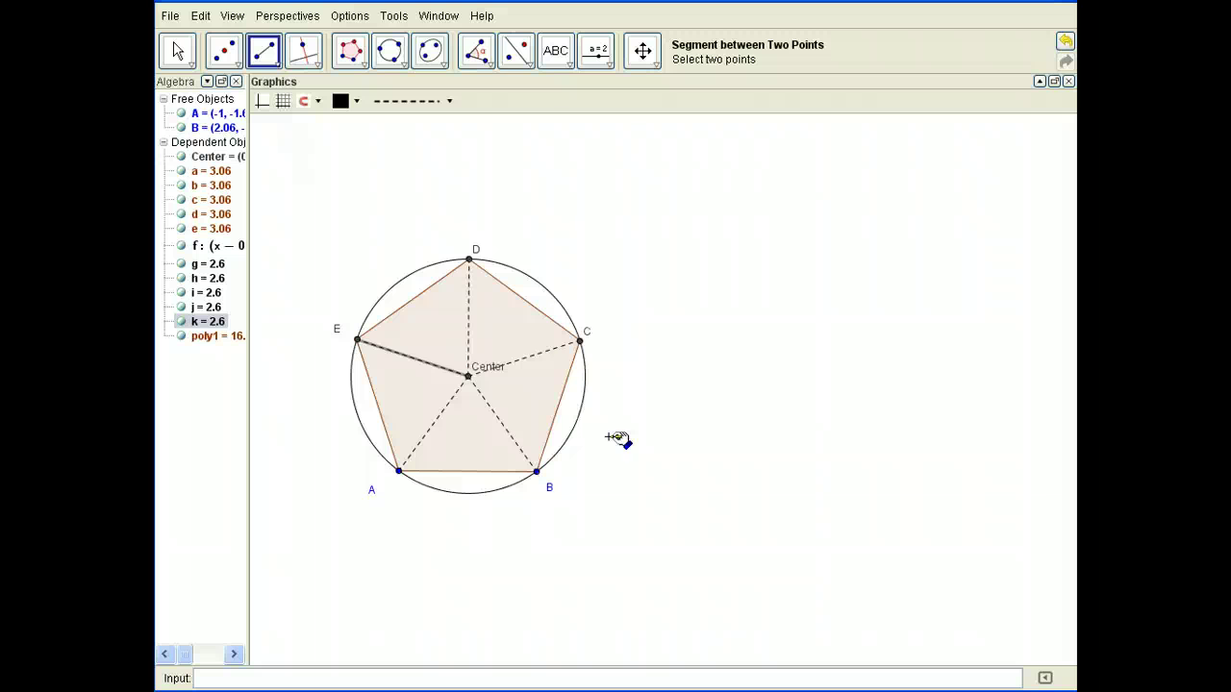
pyautogui.click(912, 48)
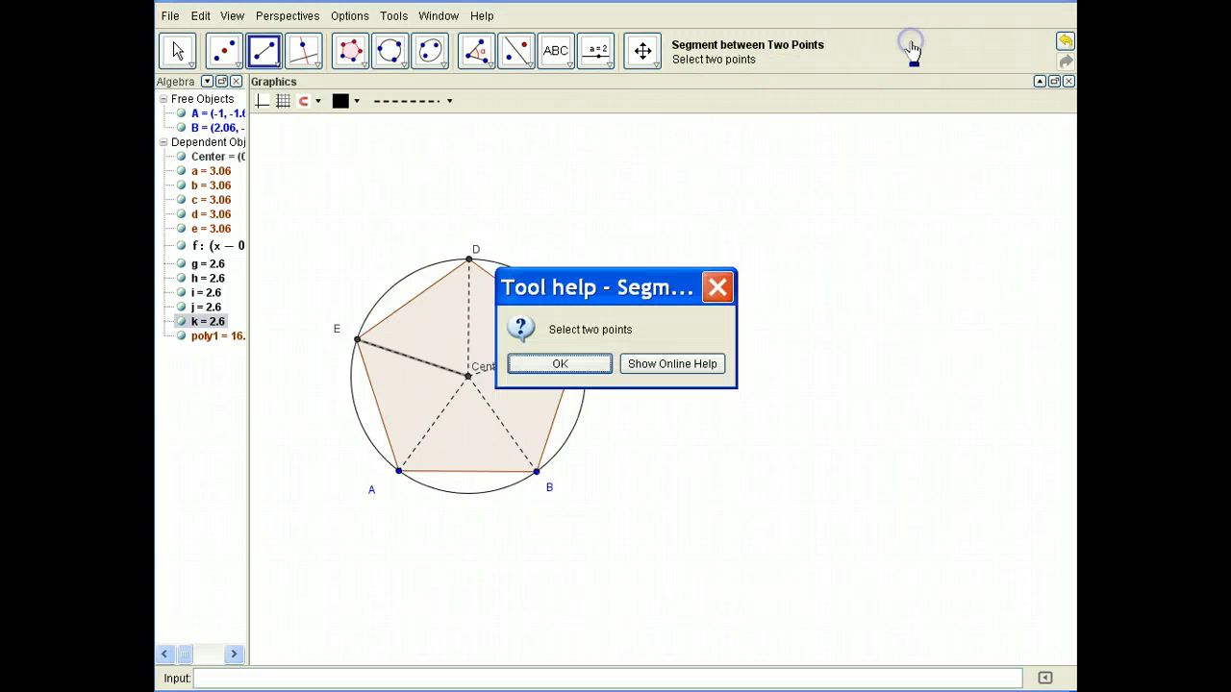
pyautogui.click(717, 286)
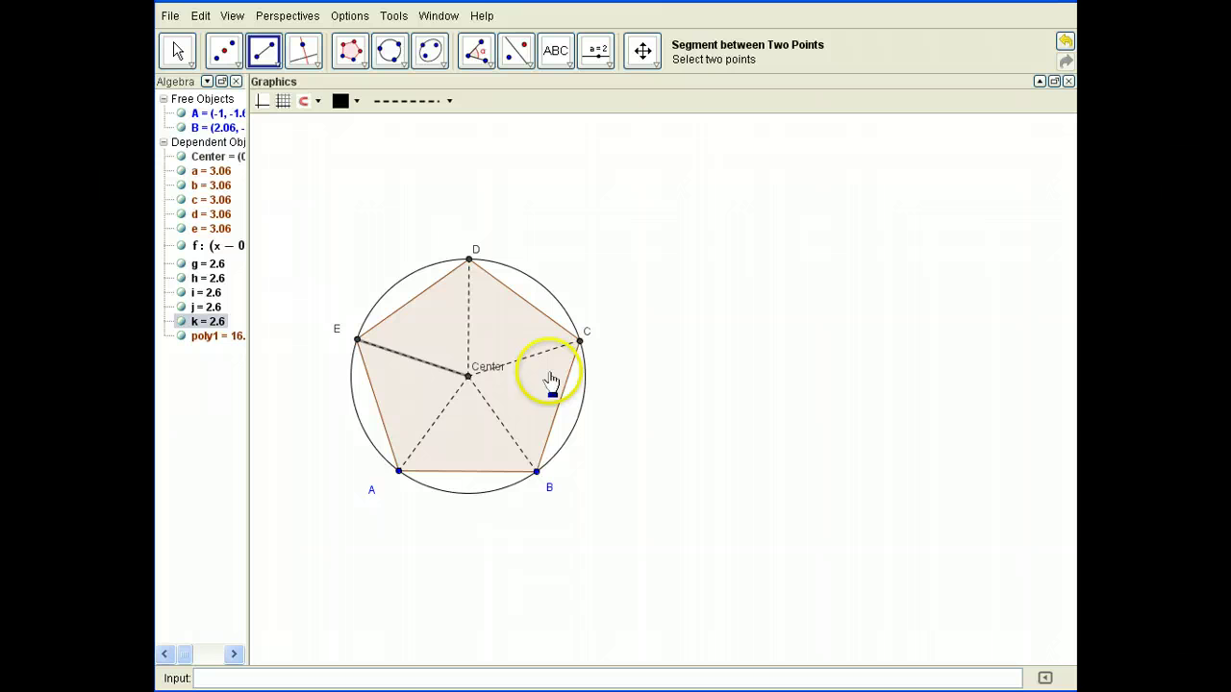
# Select Center, the pentagon and side AB, then clear the selection.
pyautogui.click(181, 57)
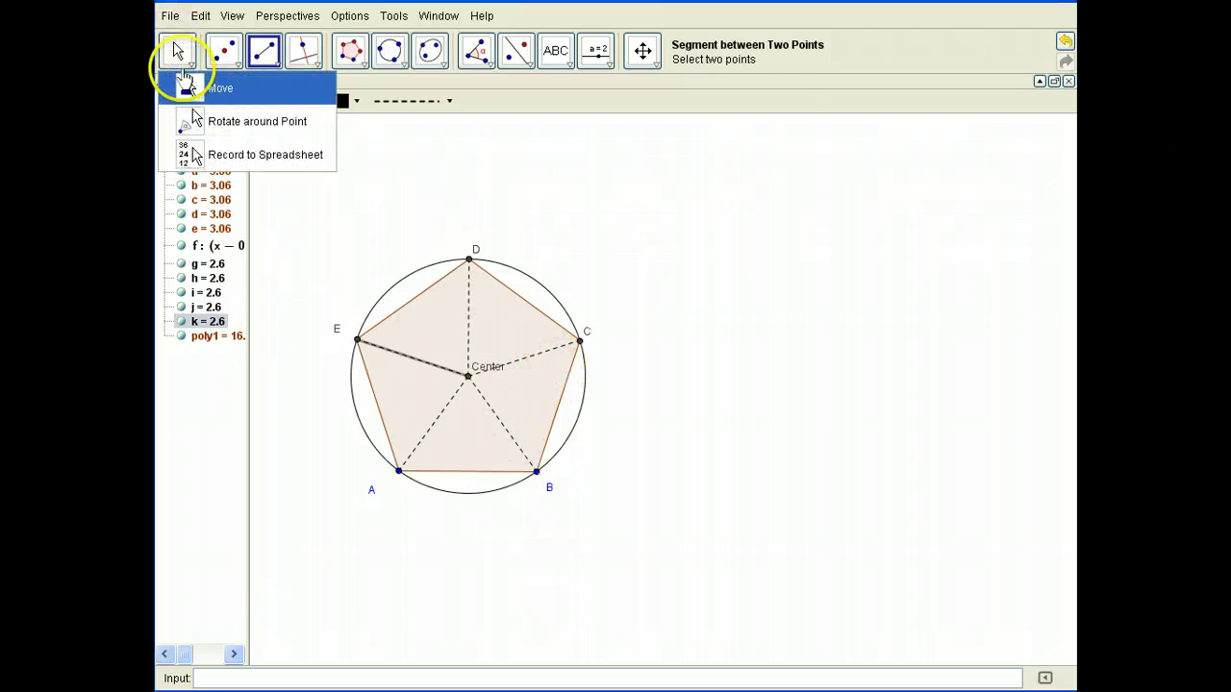
pyautogui.click(188, 85)
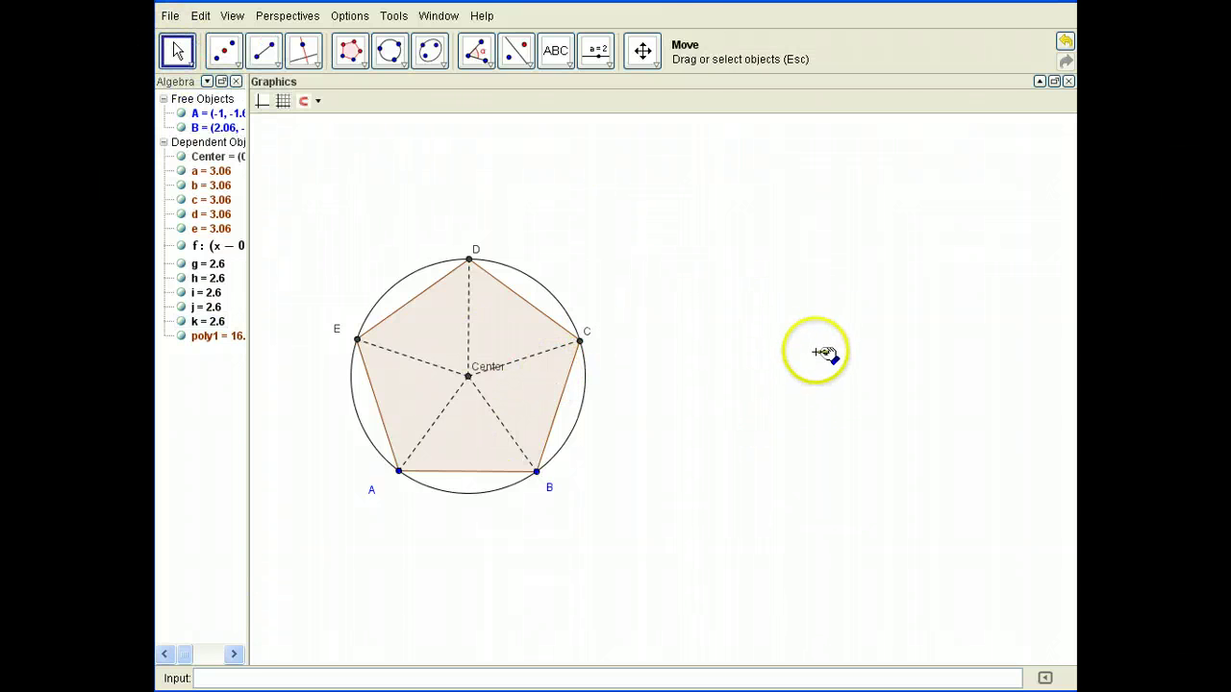
pyautogui.click(469, 380)
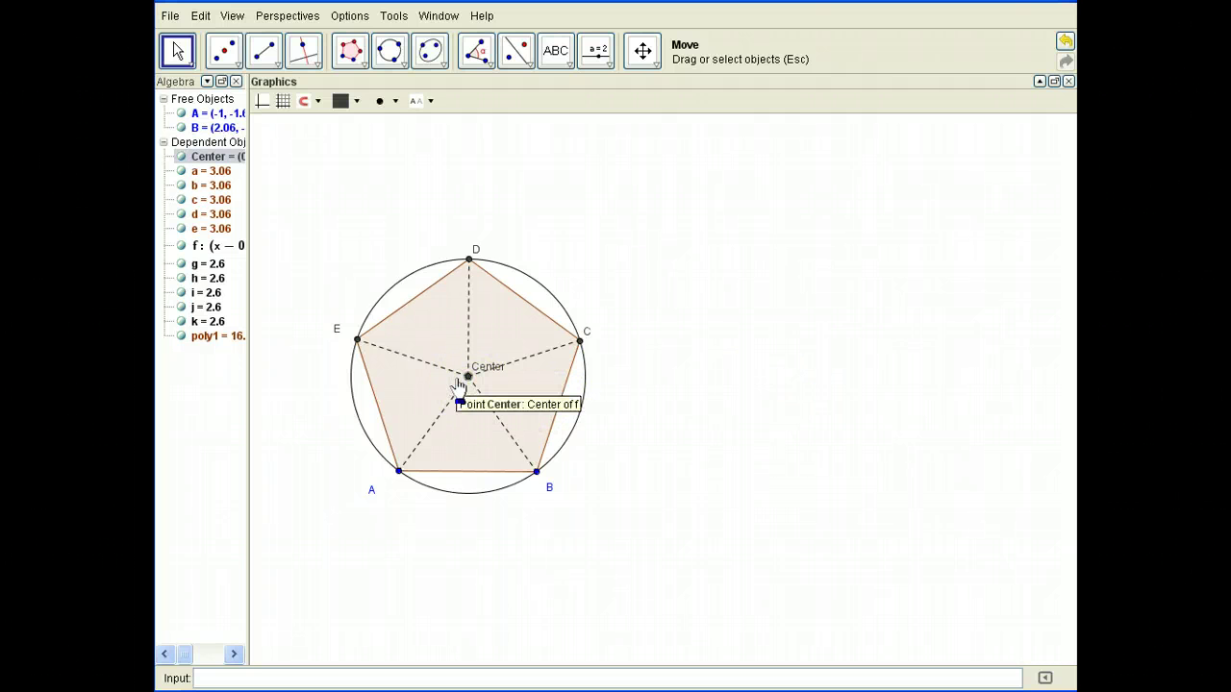
pyautogui.click(467, 404)
pyautogui.click(463, 476)
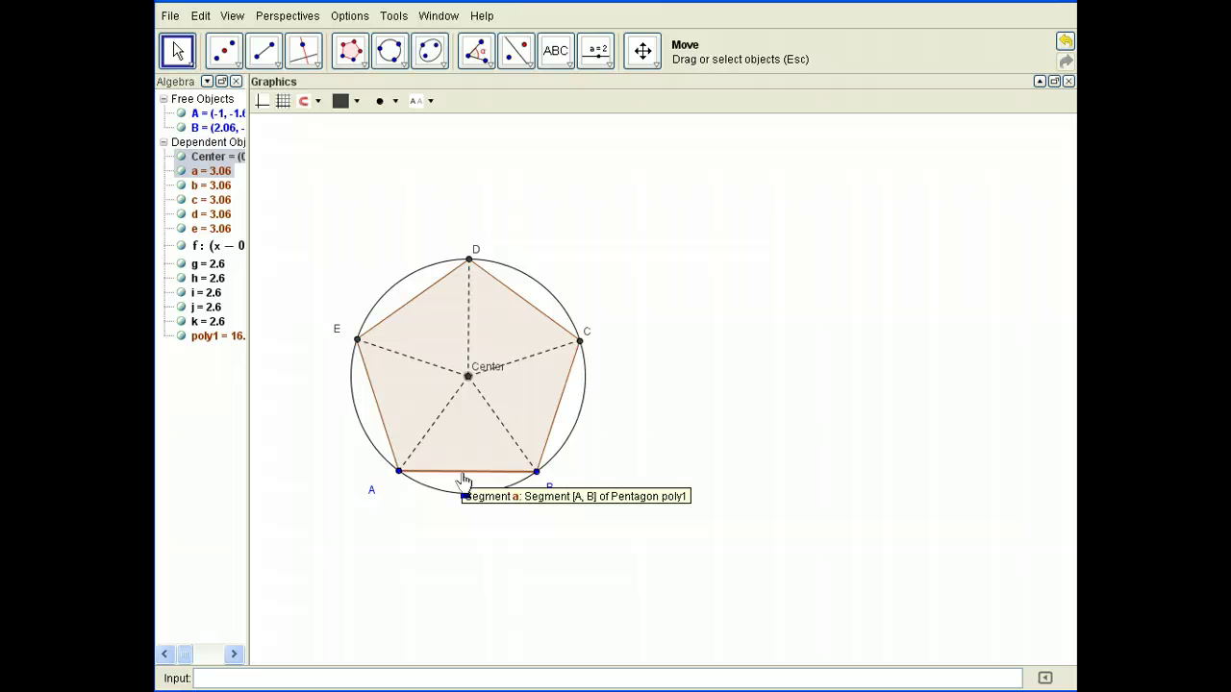
pyautogui.click(312, 158)
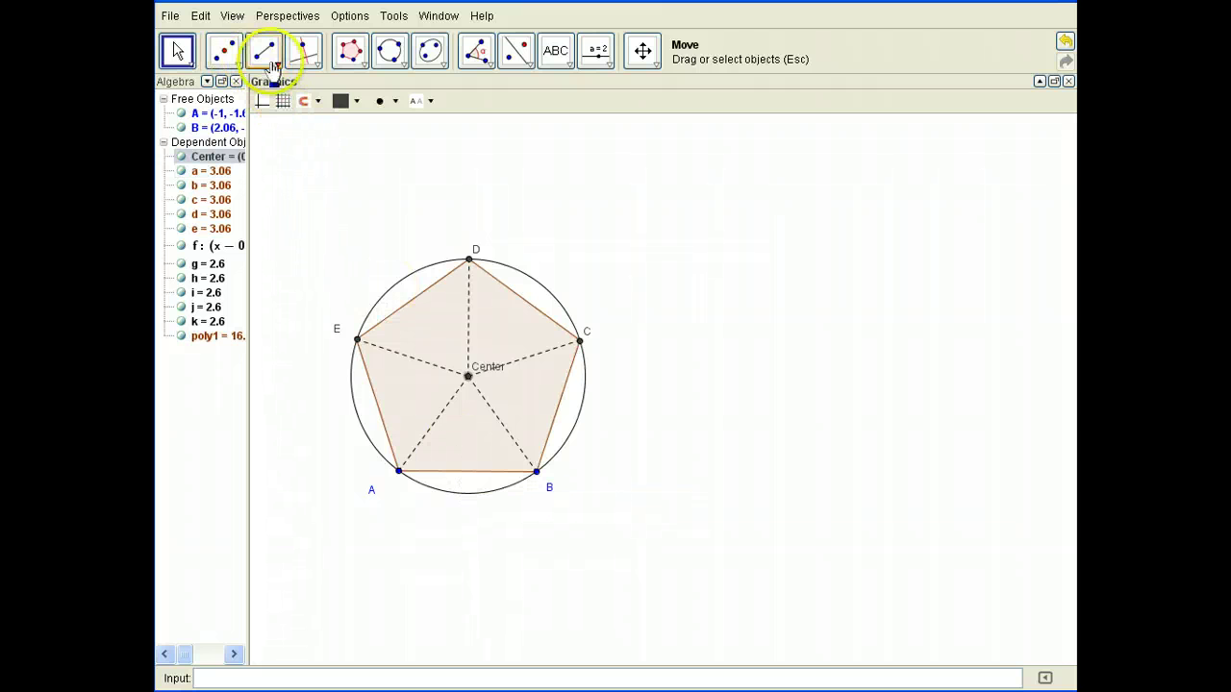
# Draw perpendicular line l through Center at right angles to side AB.
pyautogui.click(315, 72)
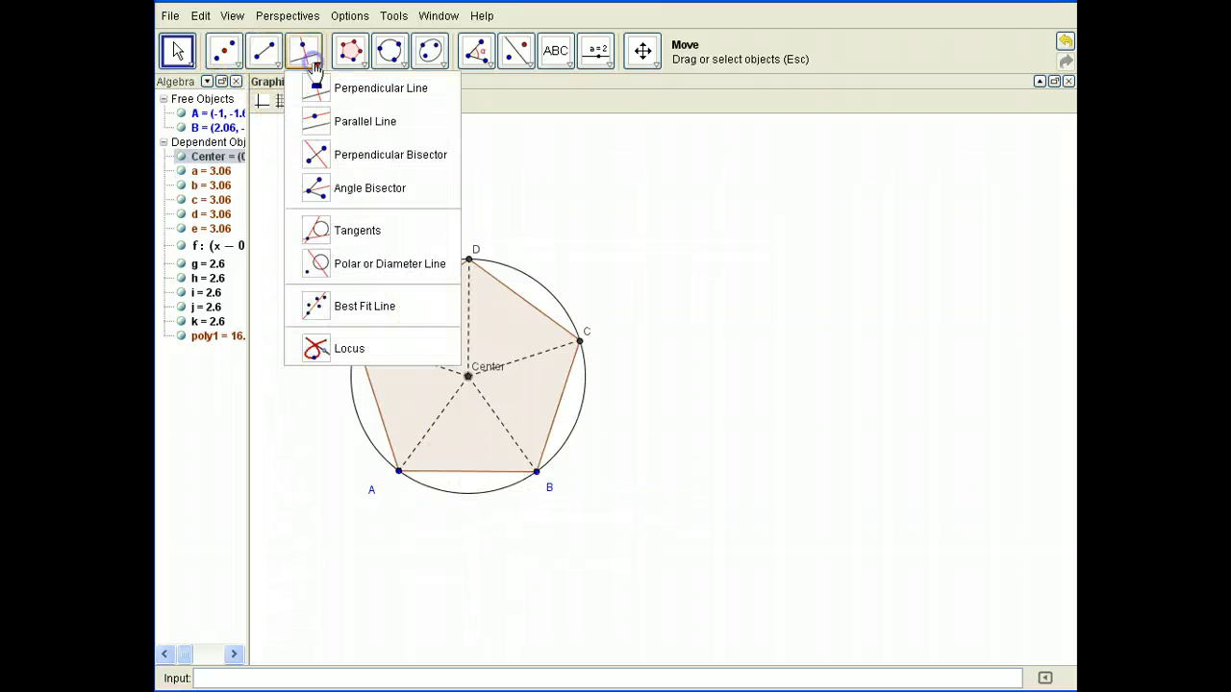
pyautogui.click(376, 88)
pyautogui.click(469, 375)
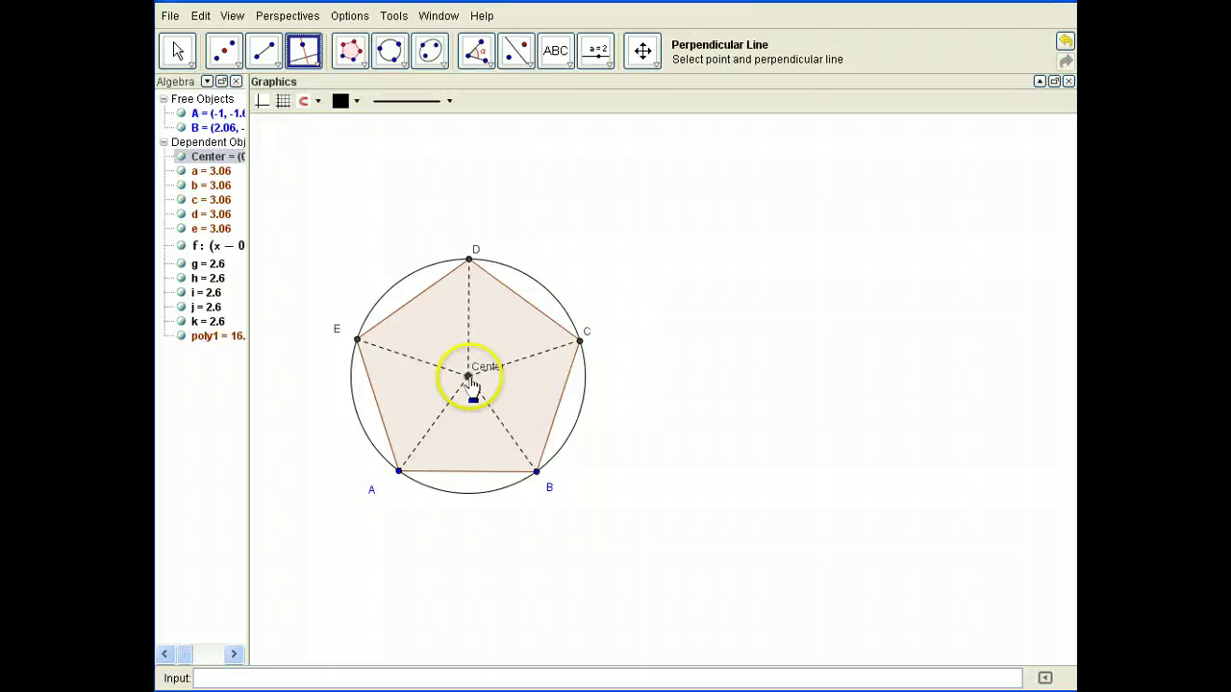
pyautogui.click(468, 472)
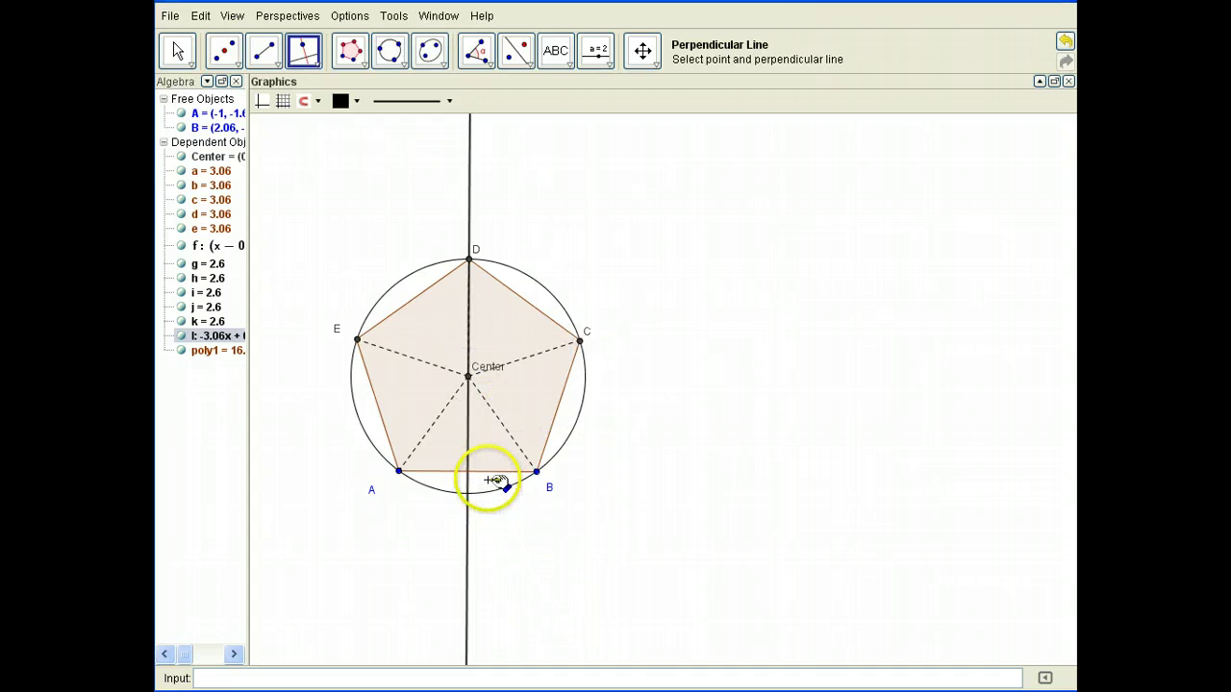
# Create point F where perpendicular line l intersects side AB.
pyautogui.click(239, 64)
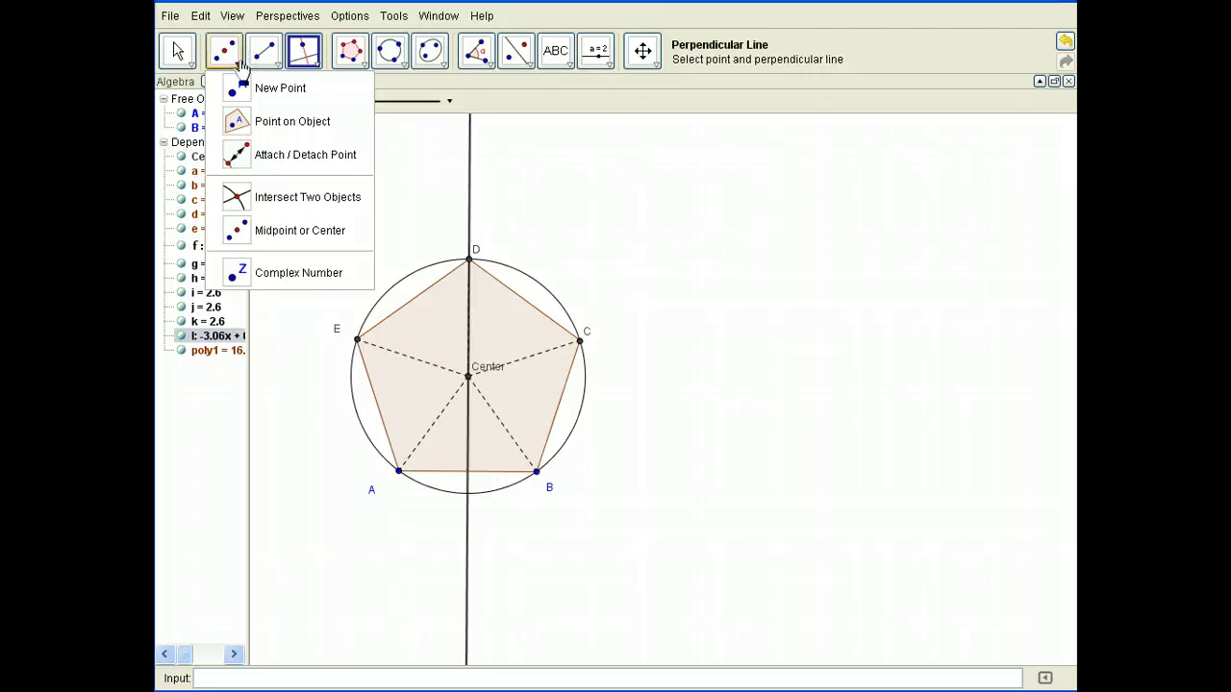
pyautogui.moveTo(240, 63); pyautogui.dragTo(285, 206)
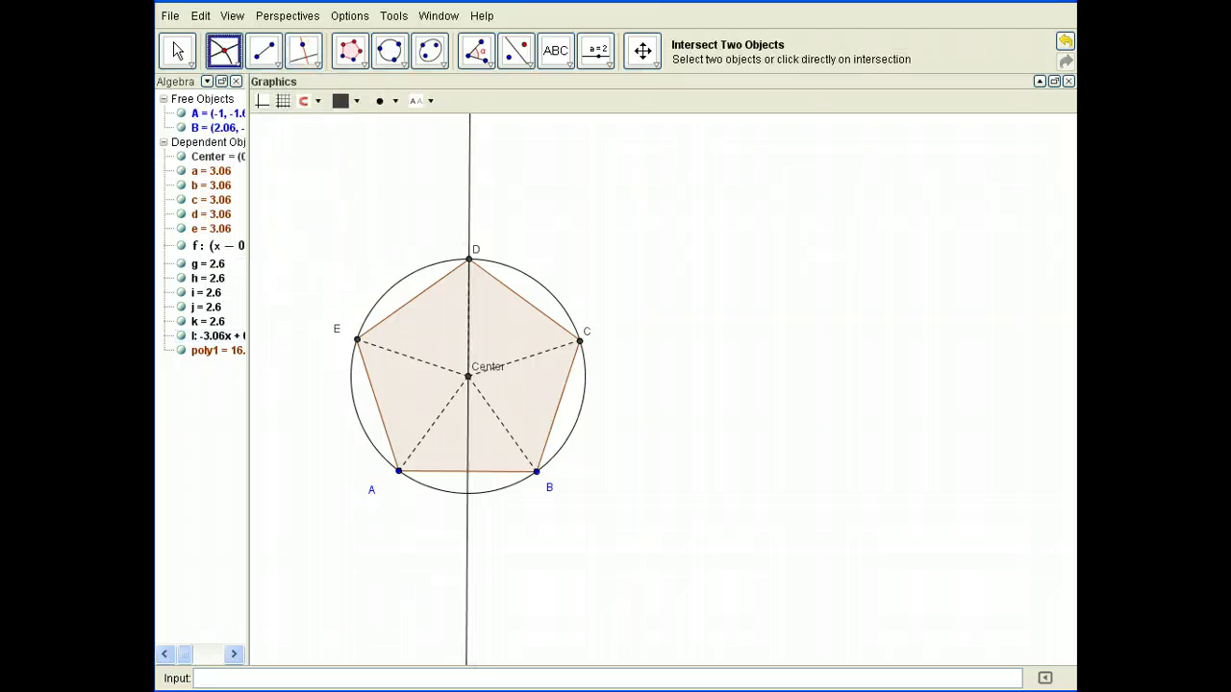
pyautogui.click(471, 588)
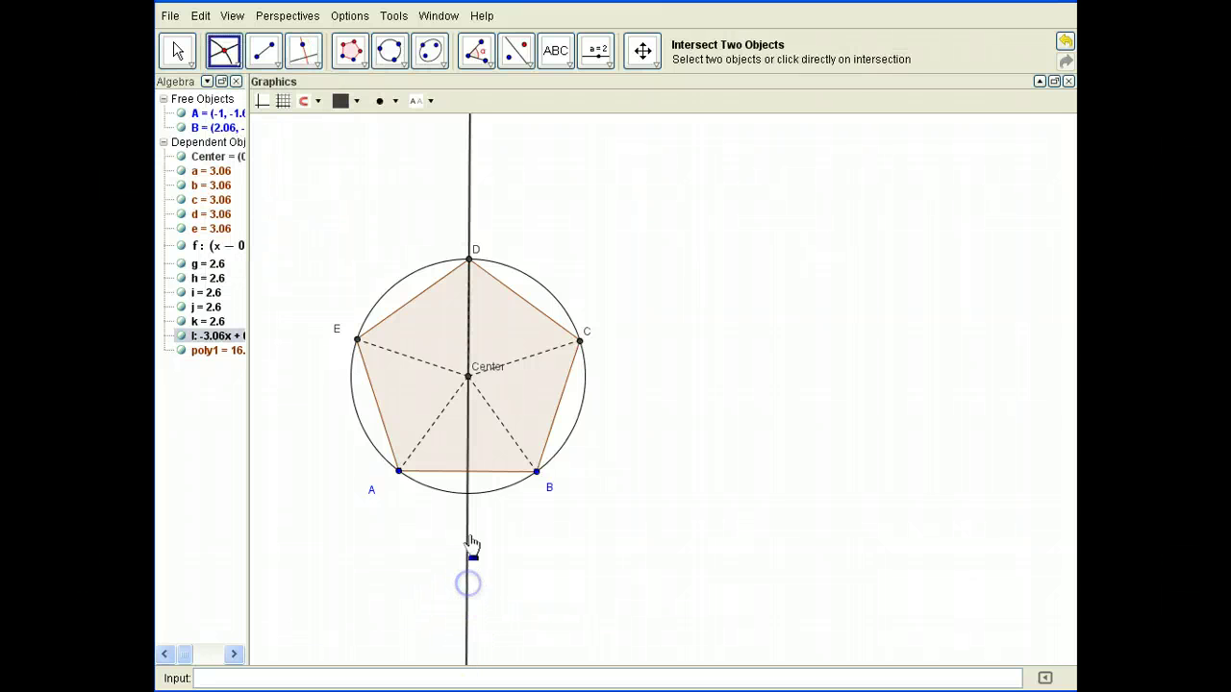
pyautogui.click(484, 470)
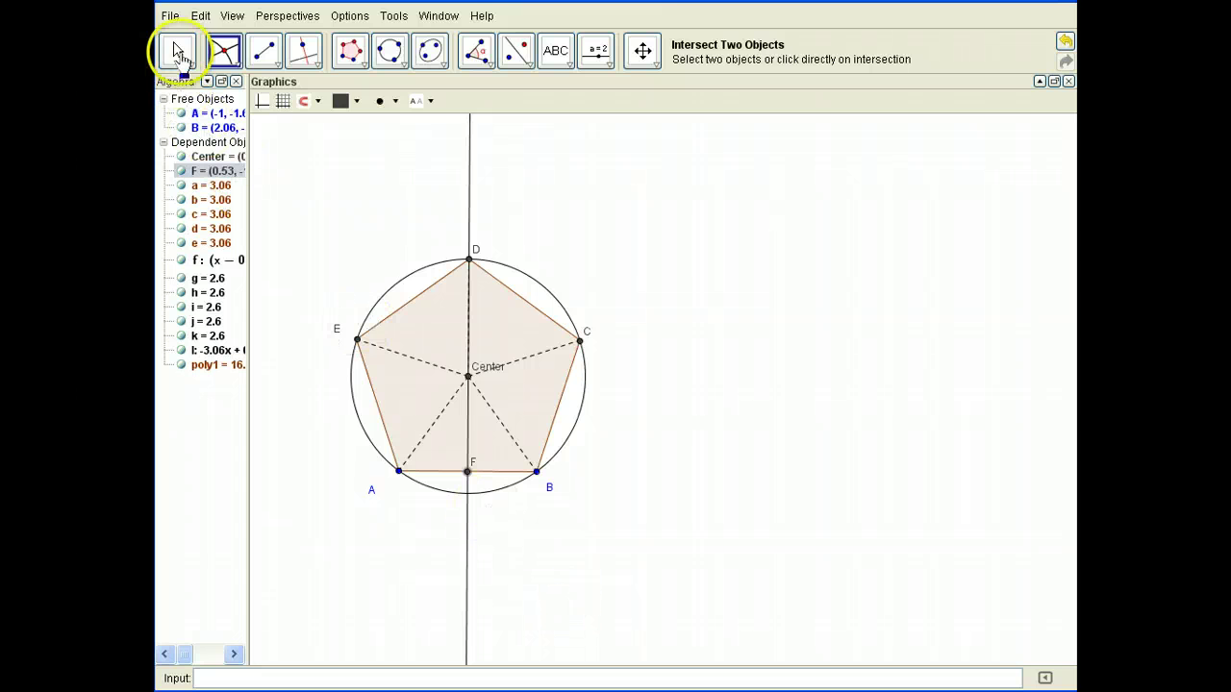
# Hide perpendicular line l with Ctrl+G, leaving only point F.
pyautogui.click(179, 53)
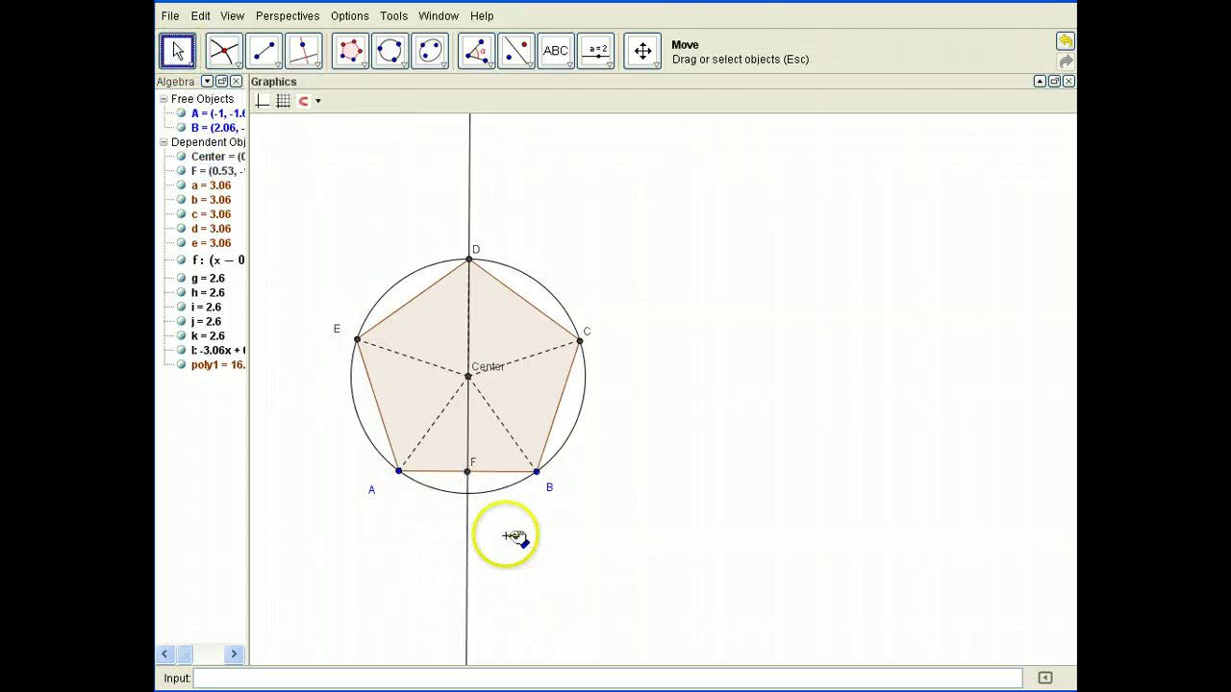
pyautogui.click(589, 559)
pyautogui.click(466, 575)
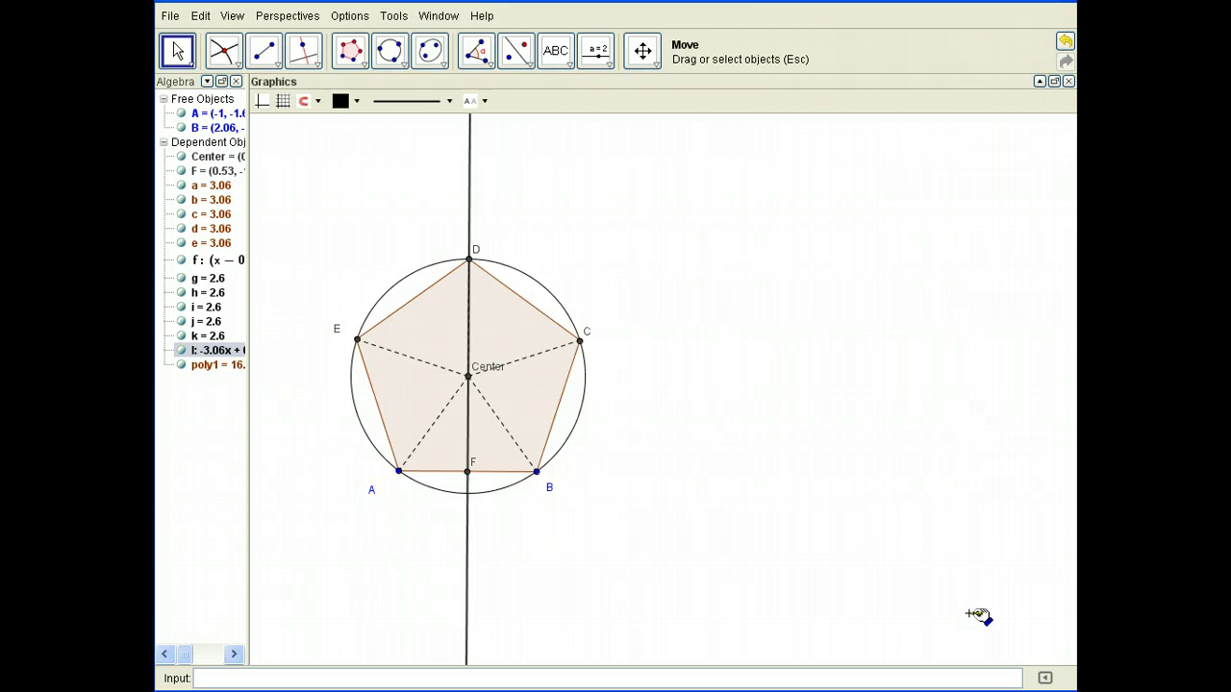
pyautogui.hotkey('ctrl', 'g')
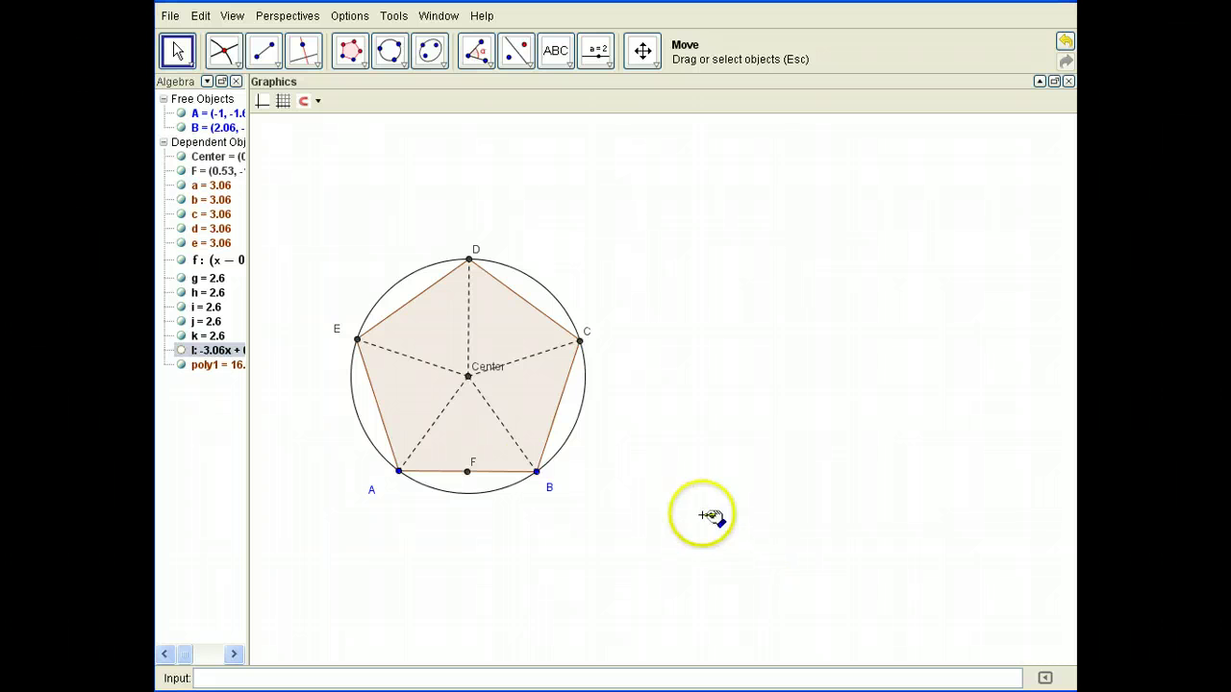
# Draw segment m from Center to F on side AB and colour it purple.
pyautogui.click(262, 50)
pyautogui.click(346, 122)
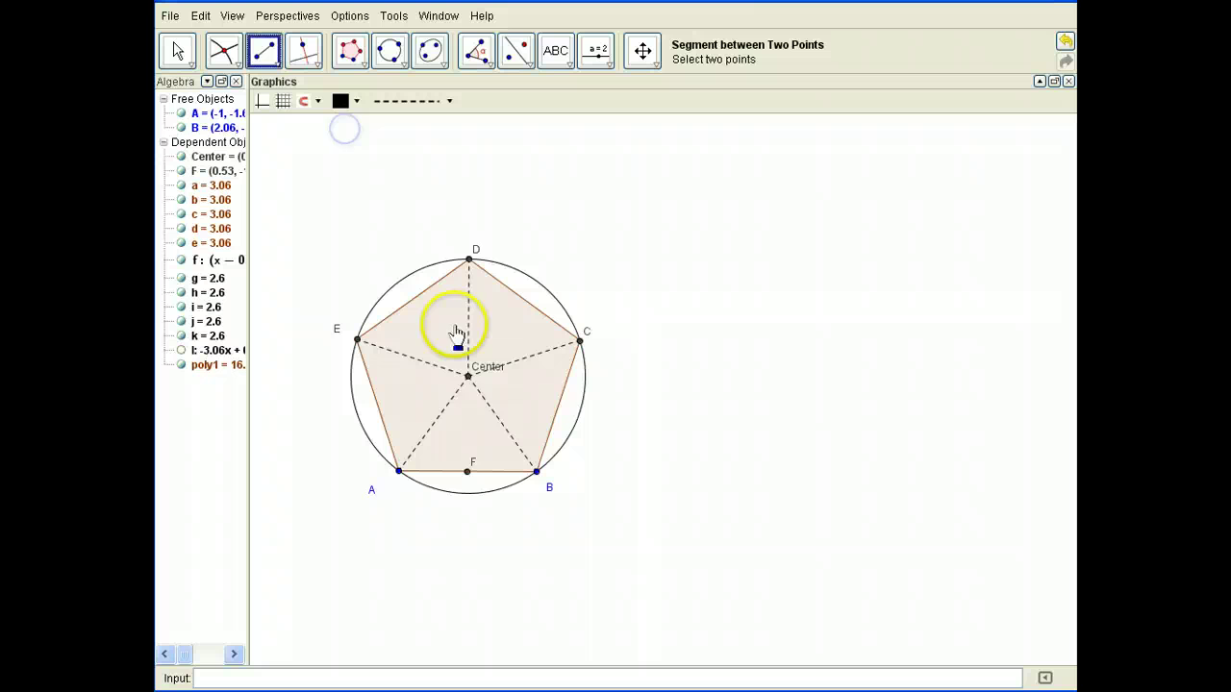
pyautogui.click(467, 375)
pyautogui.click(468, 469)
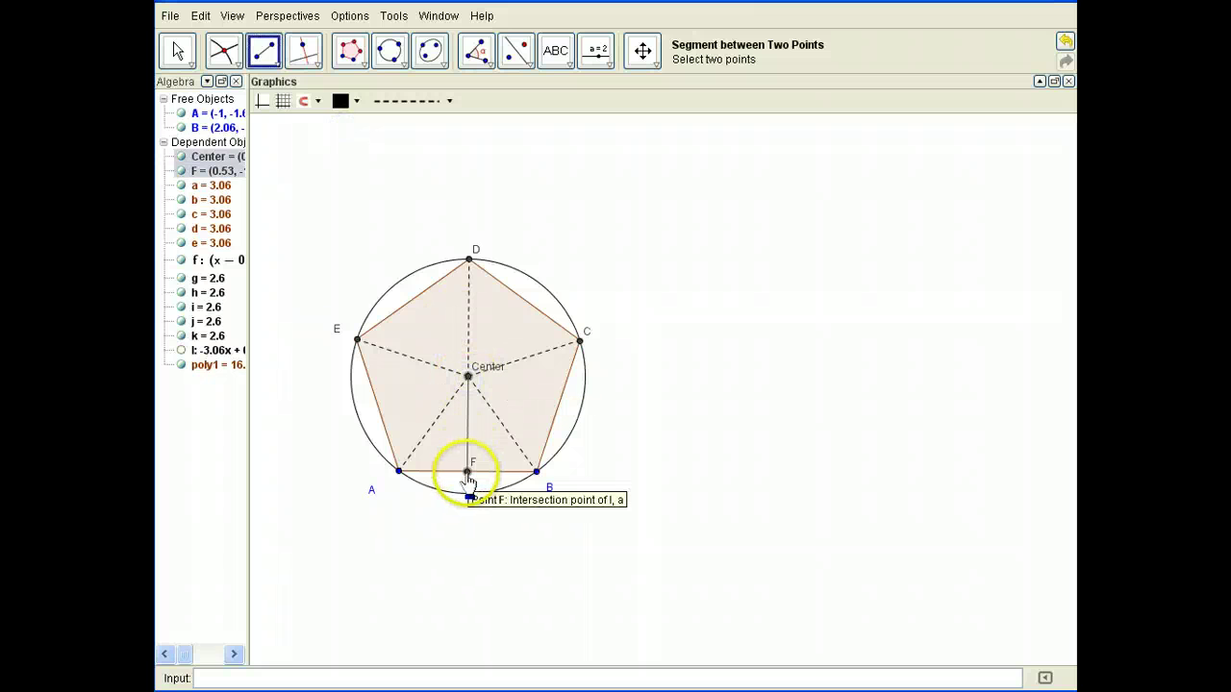
pyautogui.click(467, 473)
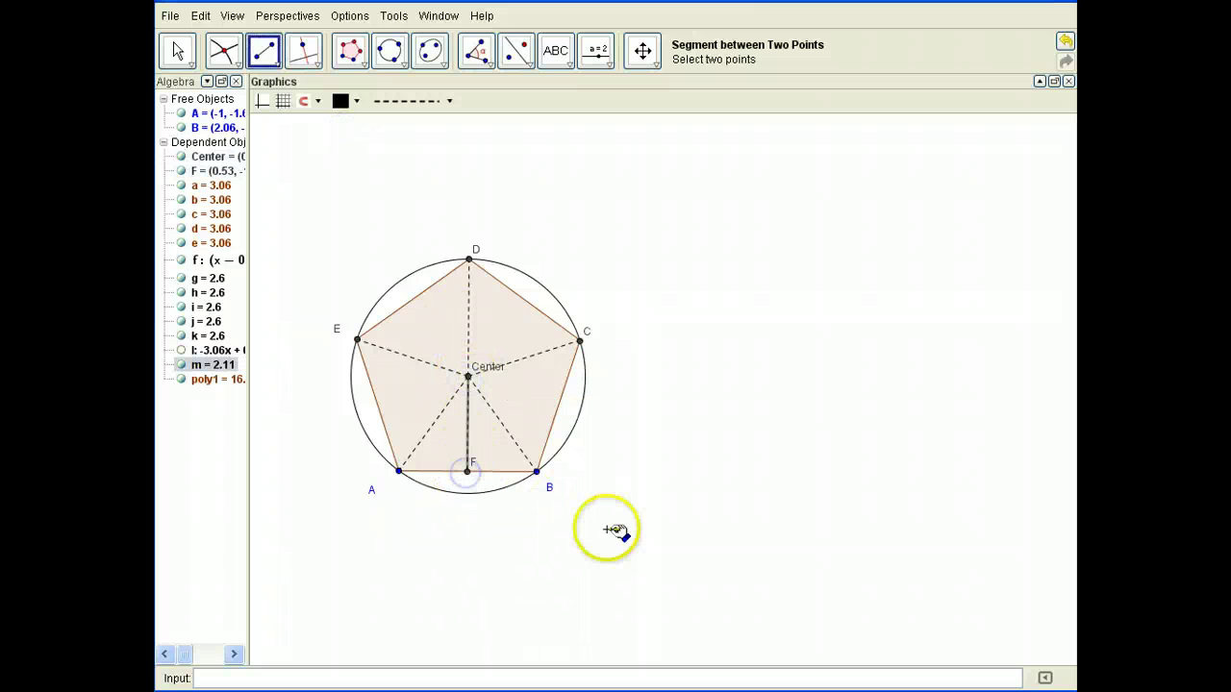
pyautogui.click(532, 503)
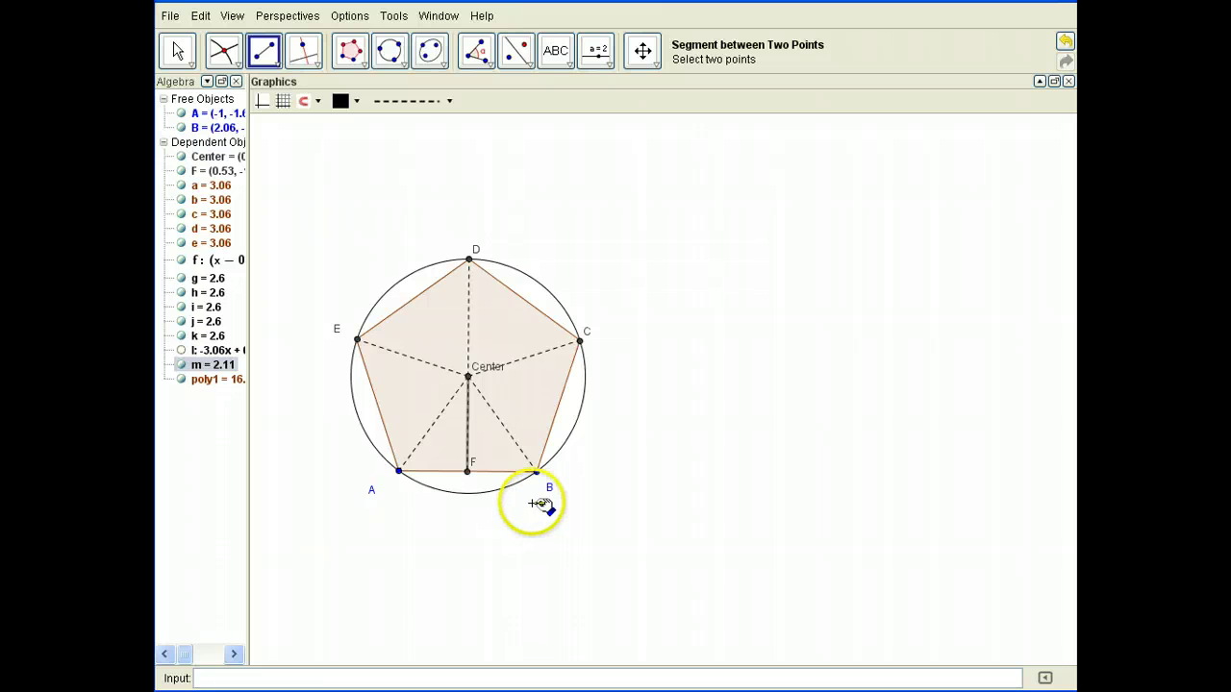
pyautogui.click(357, 104)
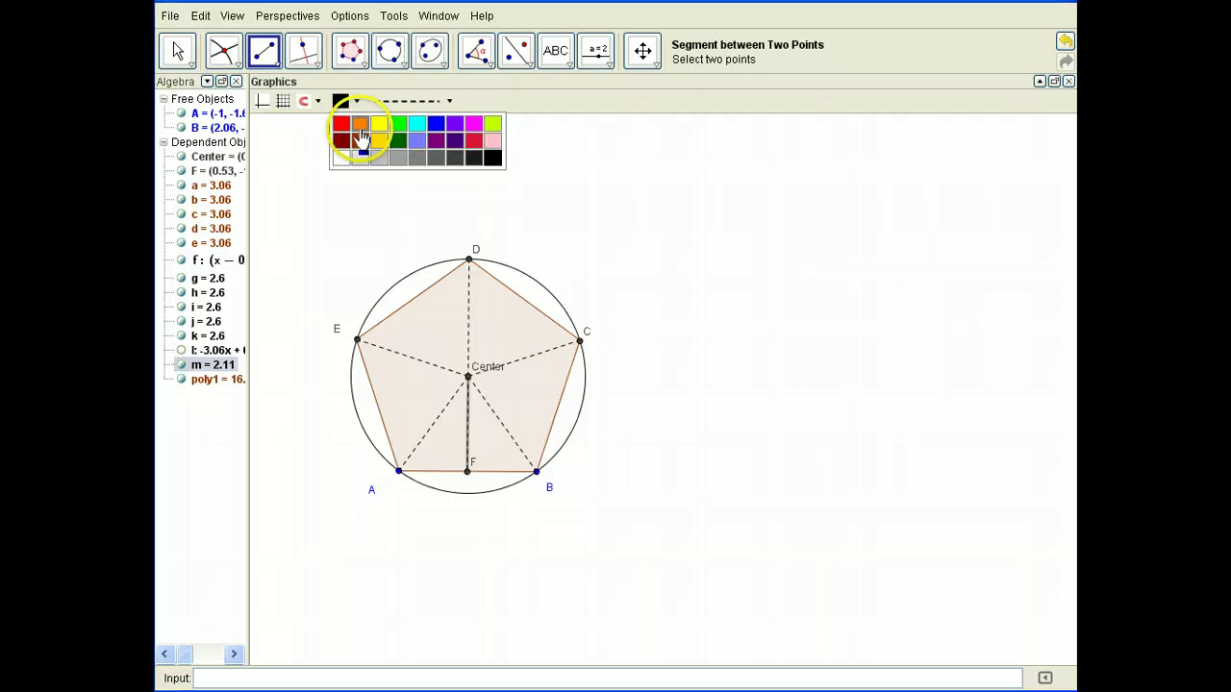
pyautogui.click(456, 125)
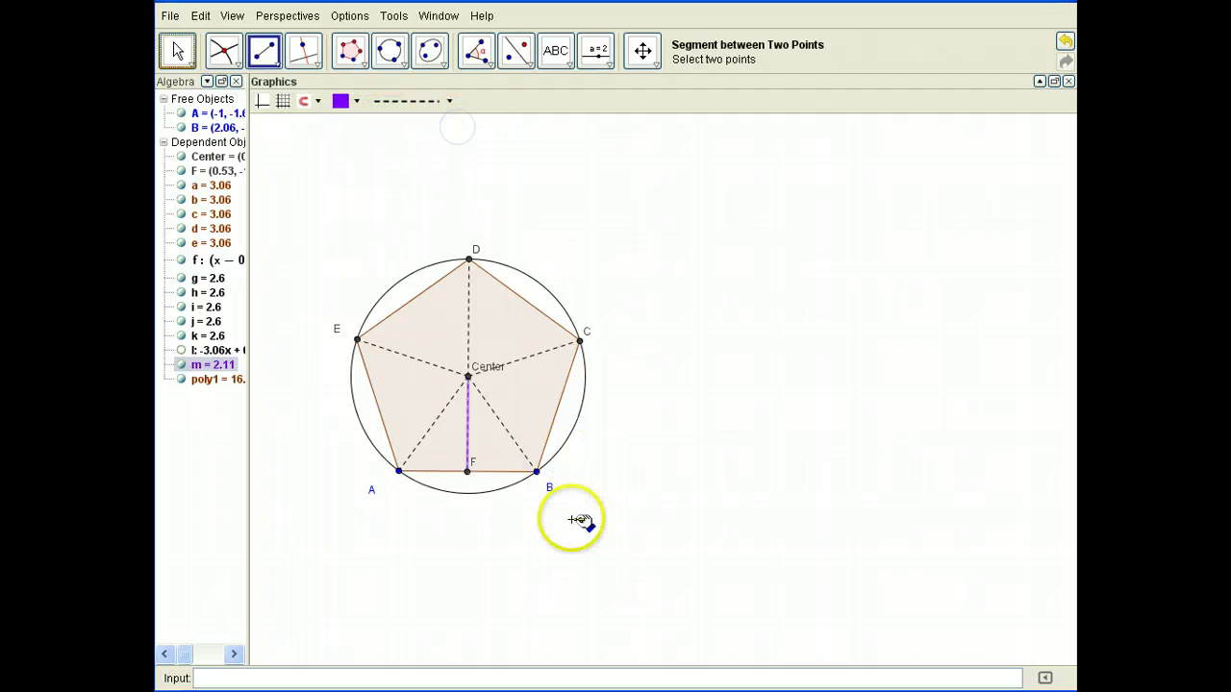
pyautogui.click(177, 51)
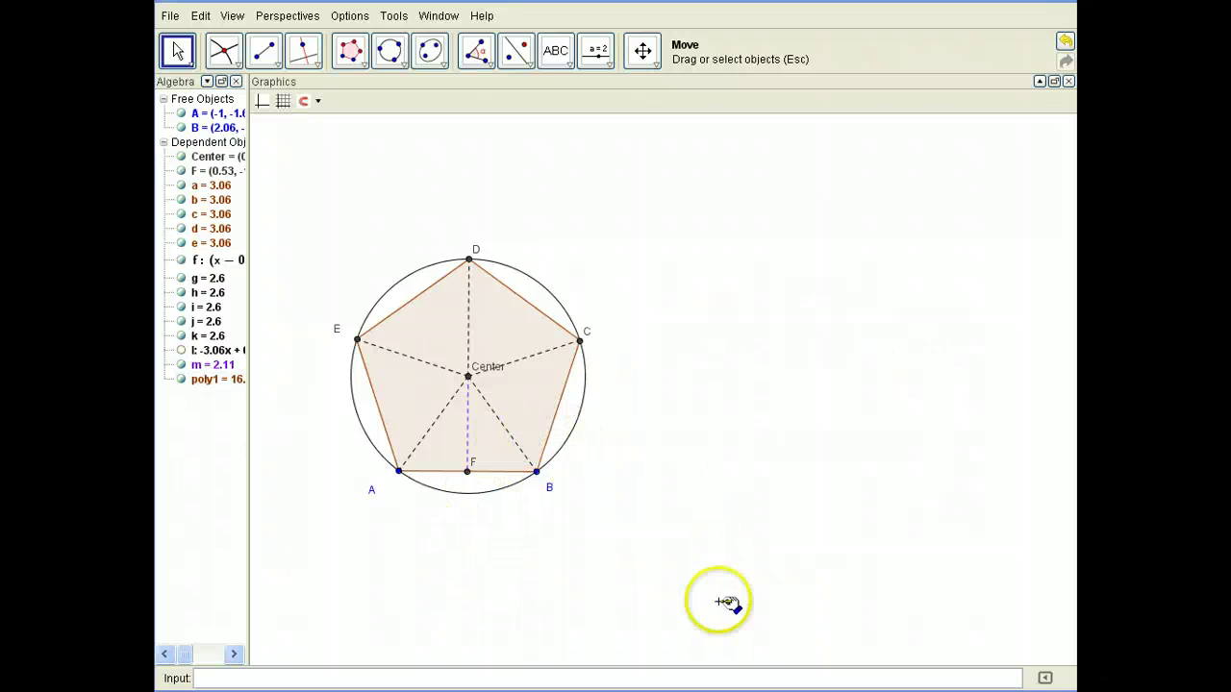
# Measure the 72° central angles B–Center–C and C–Center–D.
pyautogui.click(488, 61)
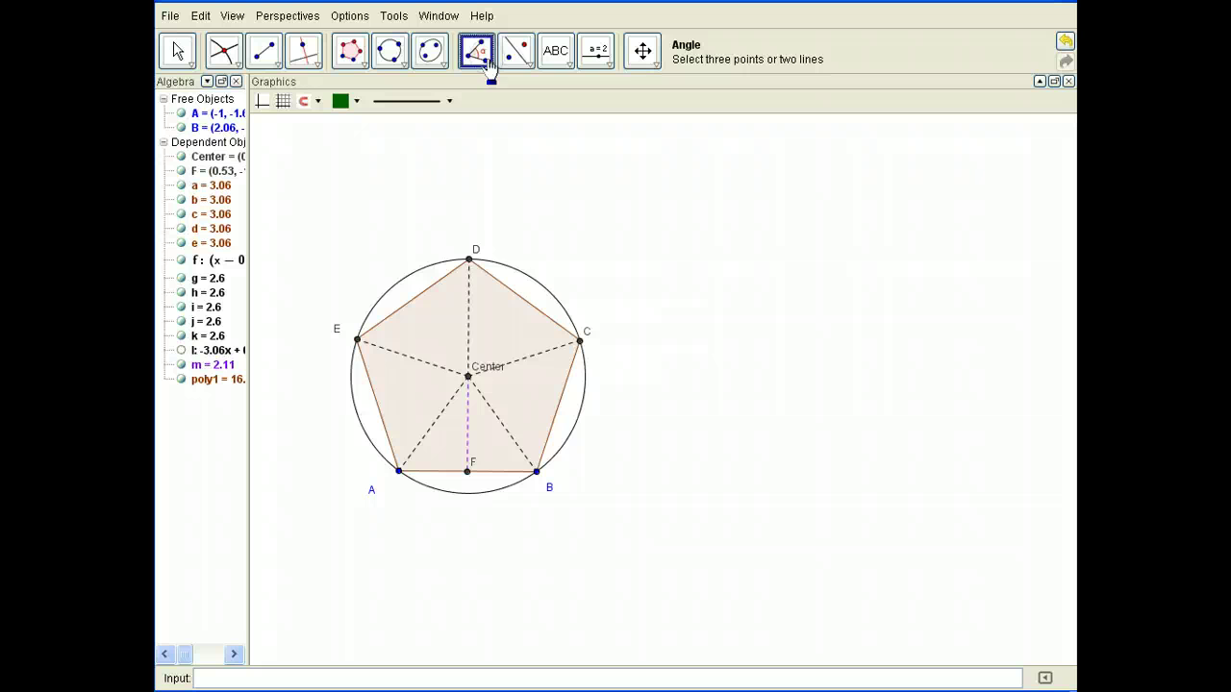
pyautogui.click(490, 66)
pyautogui.click(500, 87)
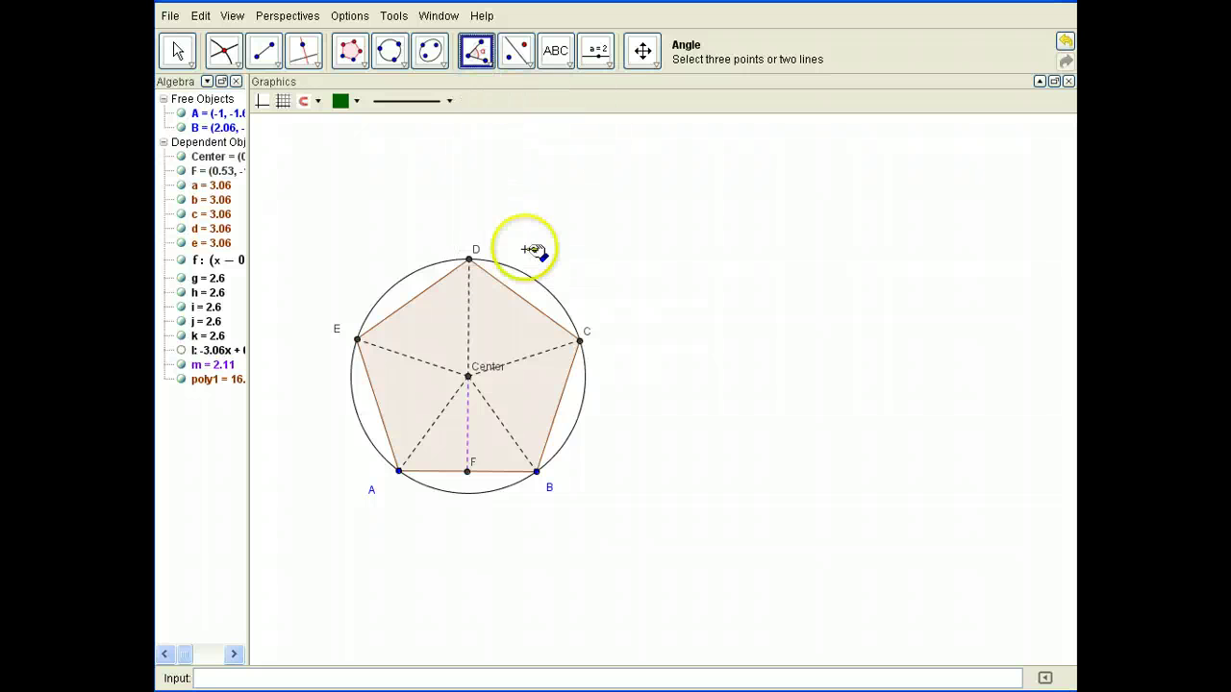
pyautogui.click(536, 472)
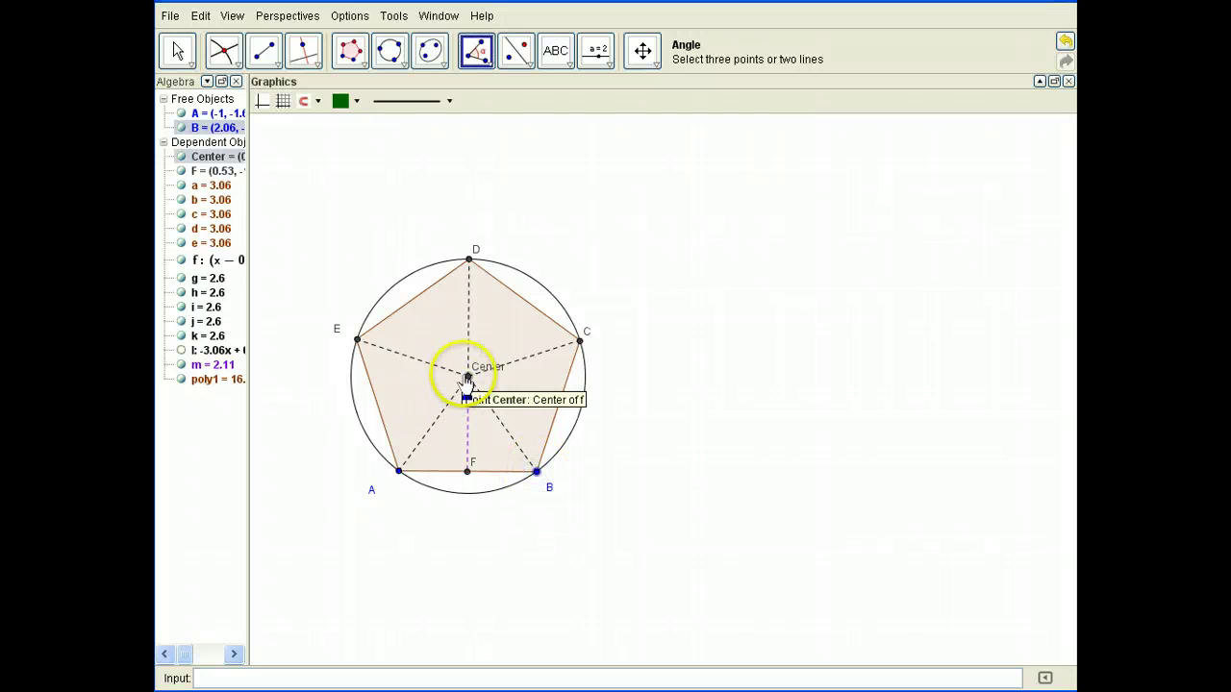
pyautogui.click(467, 376)
pyautogui.click(580, 340)
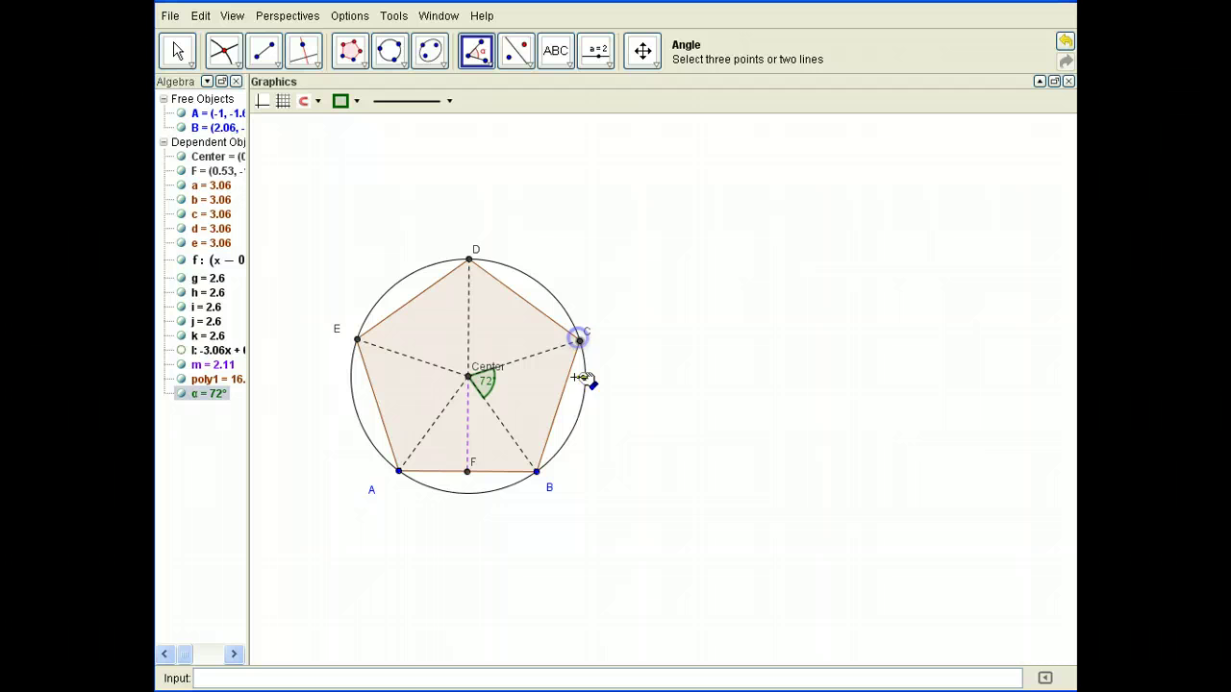
pyautogui.click(579, 340)
pyautogui.click(467, 376)
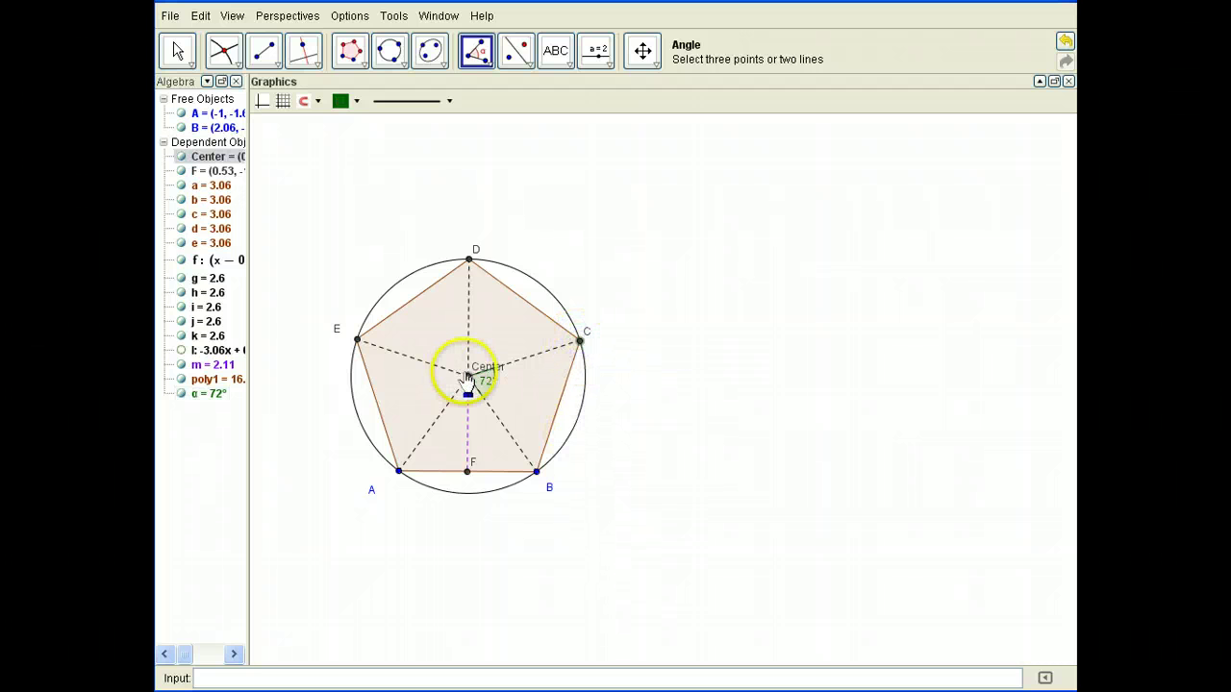
pyautogui.click(466, 278)
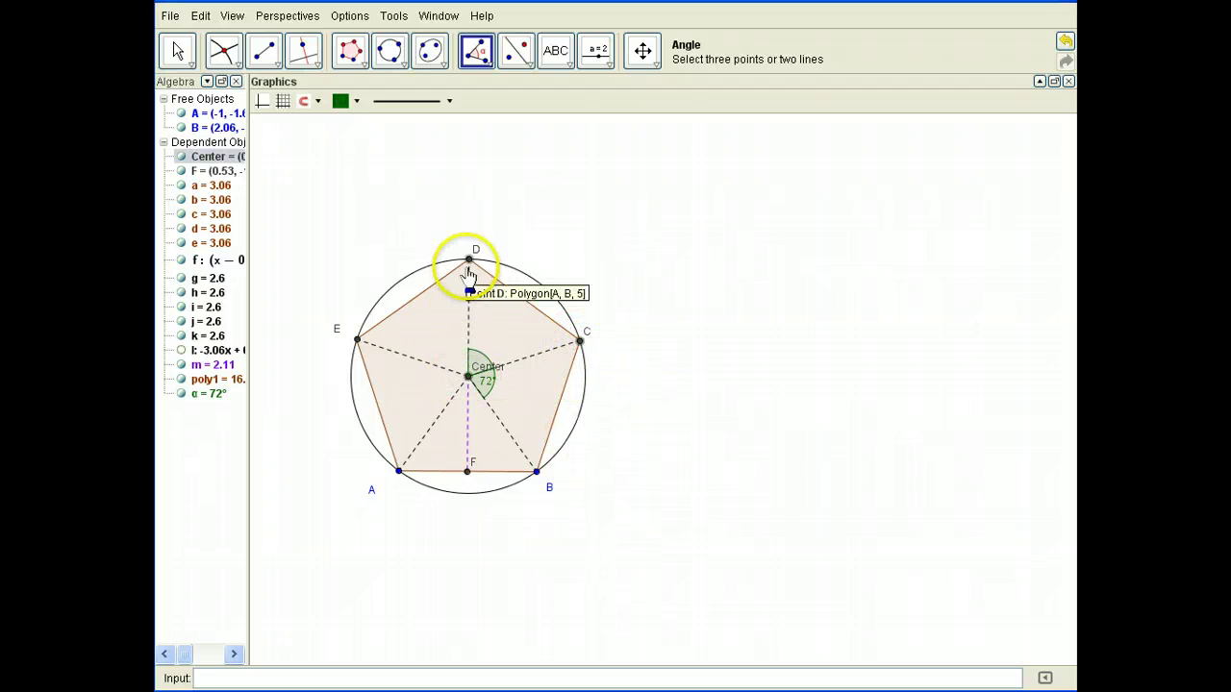
# Measure the remaining 72° angles D–Center–E, E–Center–A and A–Center–B.
pyautogui.click(468, 375)
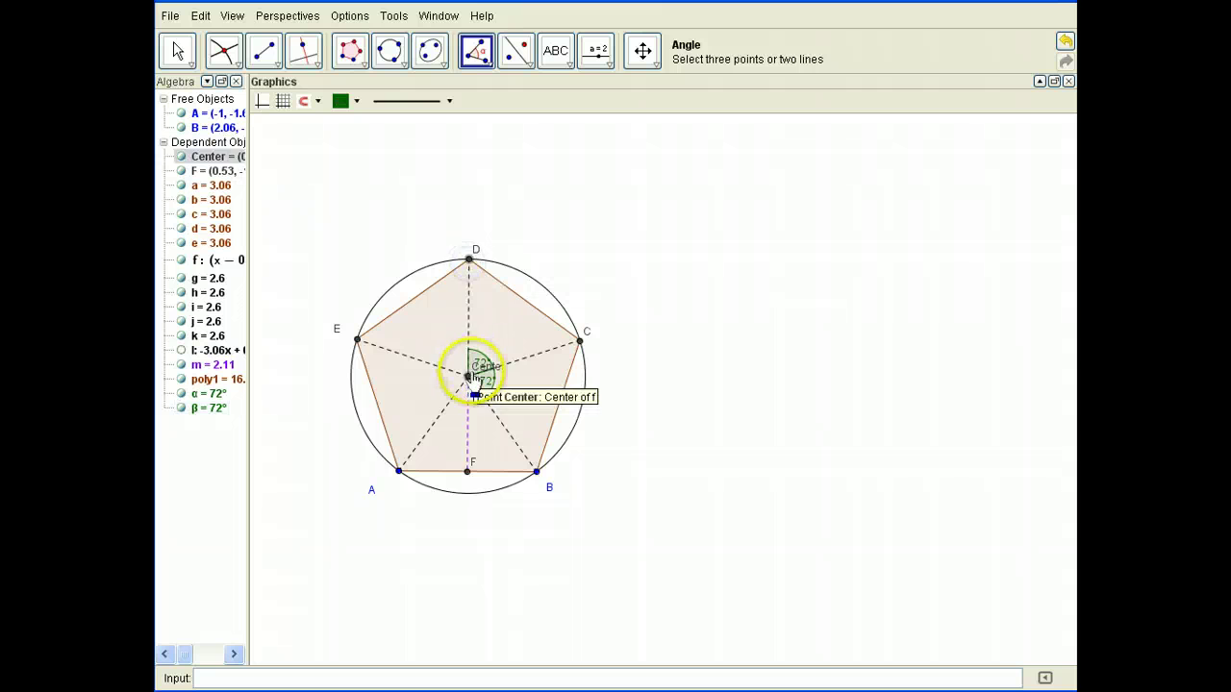
pyautogui.click(358, 340)
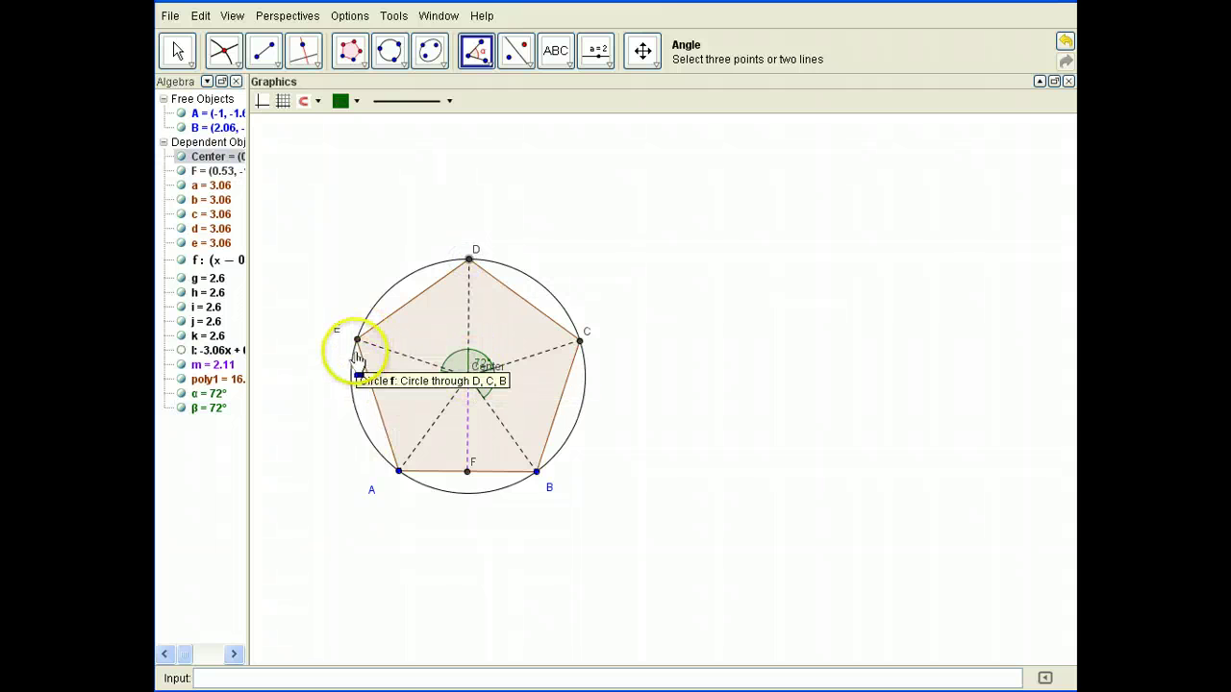
pyautogui.click(358, 340)
pyautogui.click(357, 340)
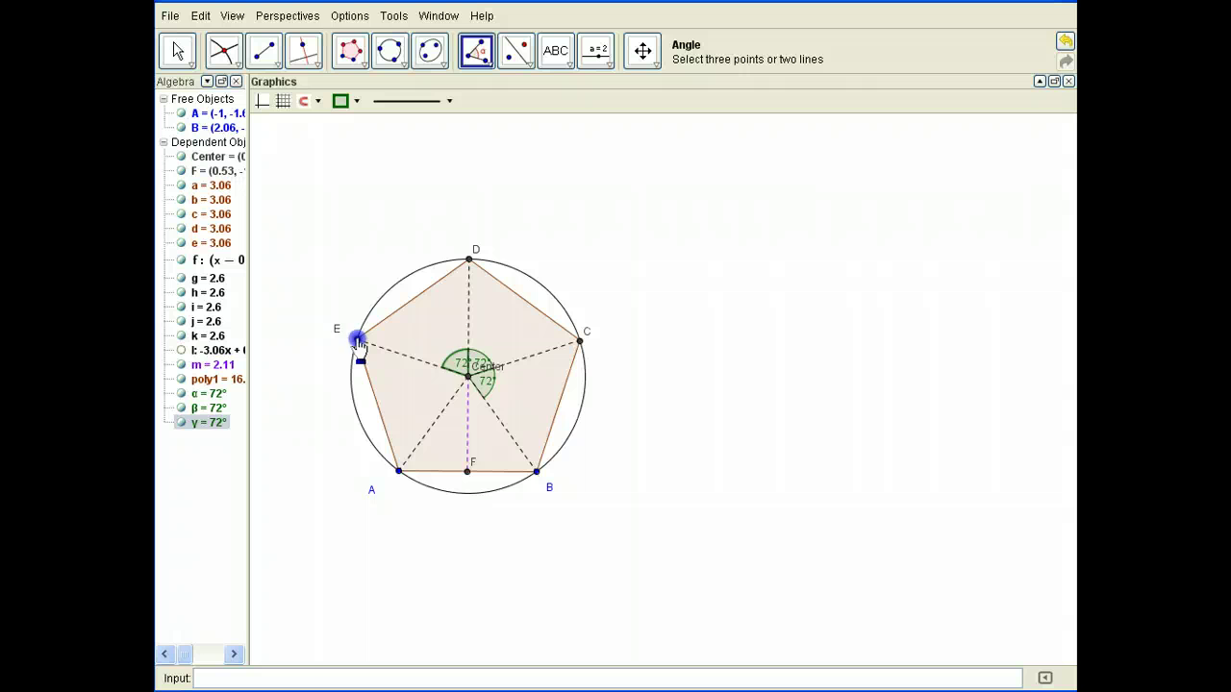
pyautogui.click(466, 377)
pyautogui.click(398, 471)
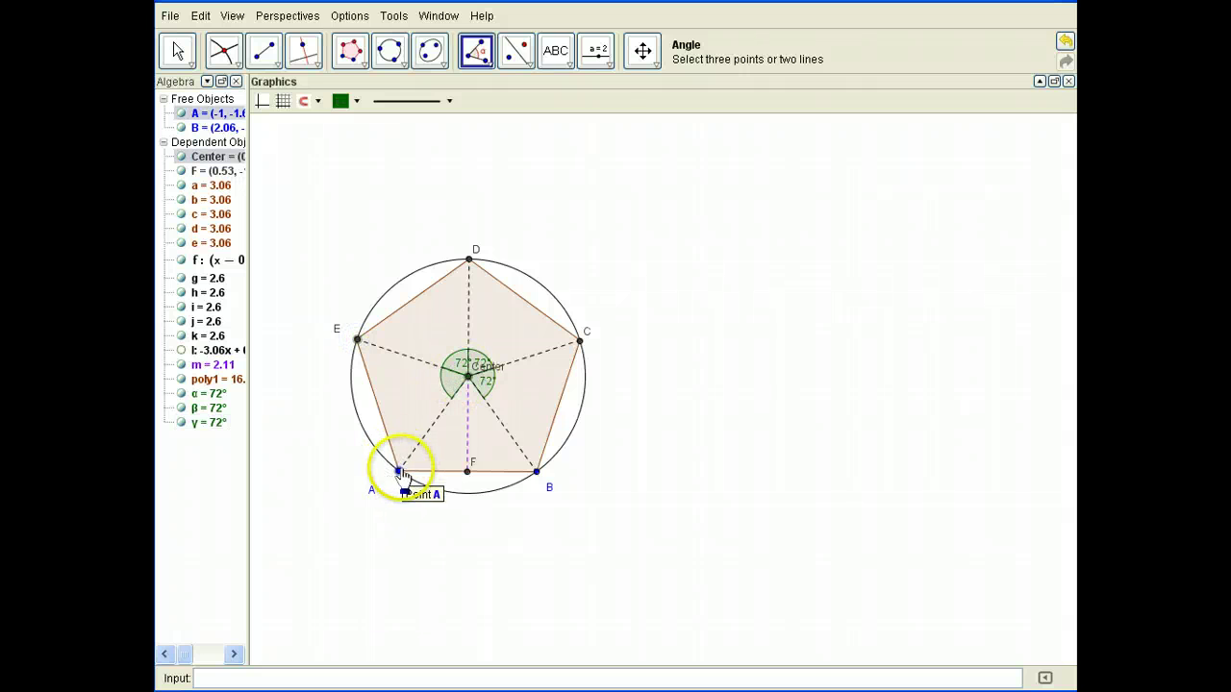
pyautogui.click(467, 376)
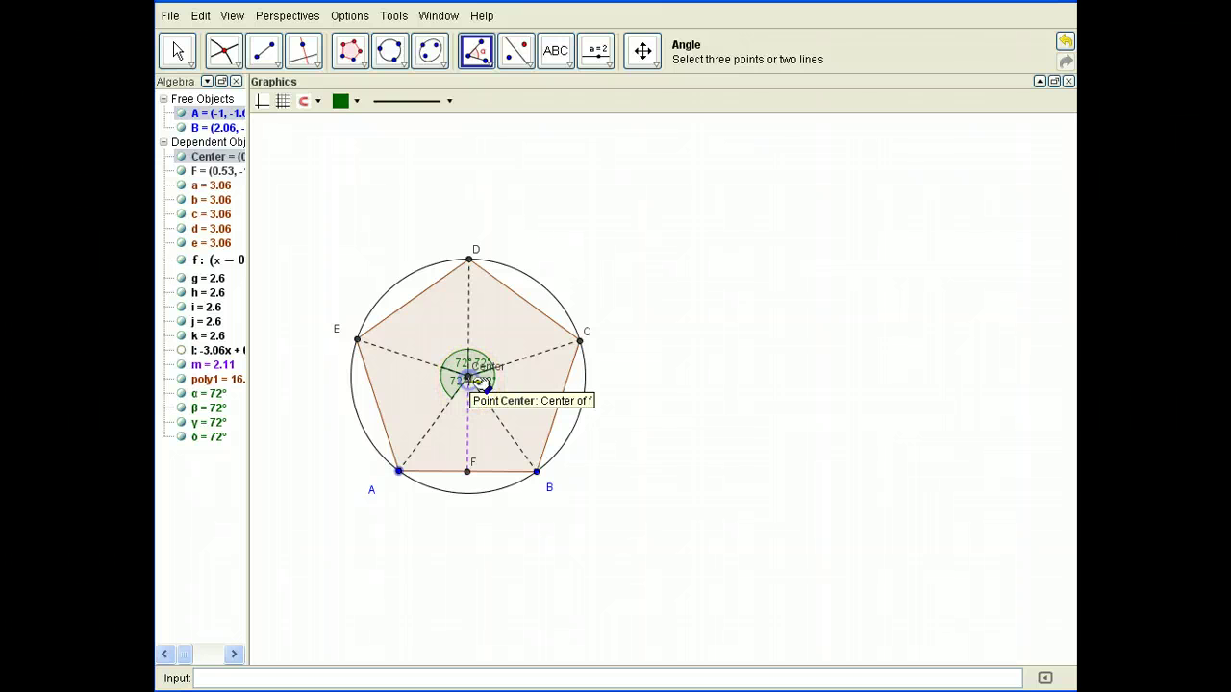
pyautogui.click(537, 472)
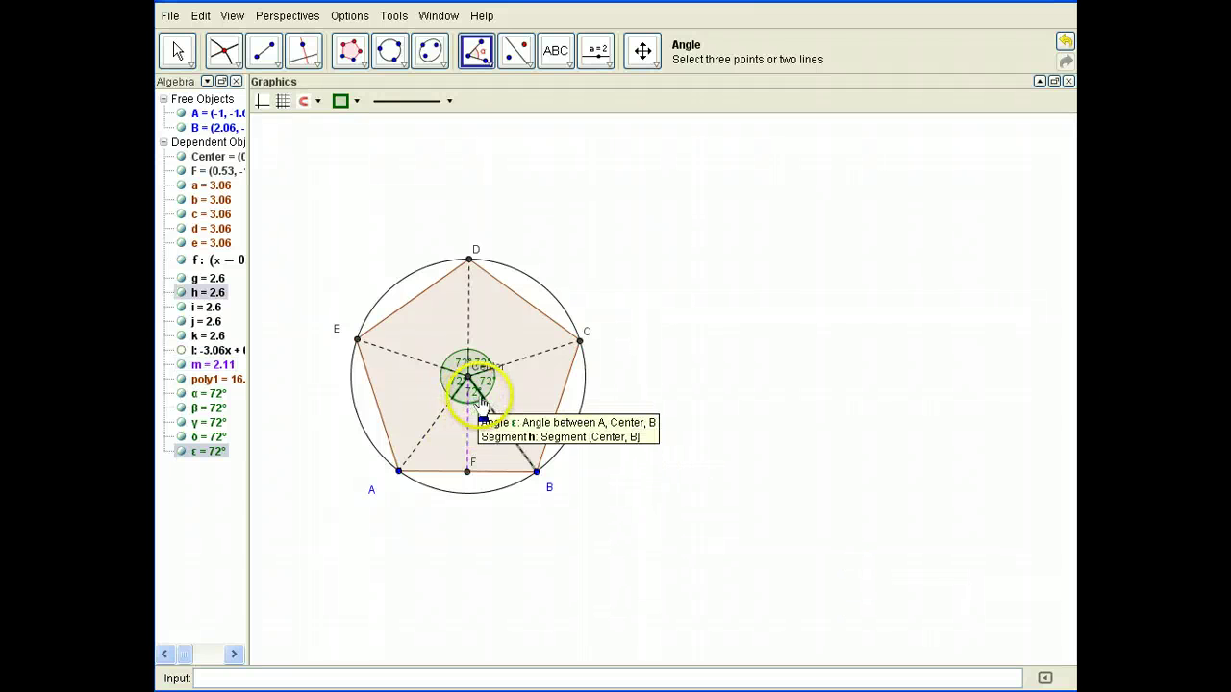
# Hide the bottom 72° central angle ε, first its label and then the whole object.
pyautogui.rightClick(475, 402)
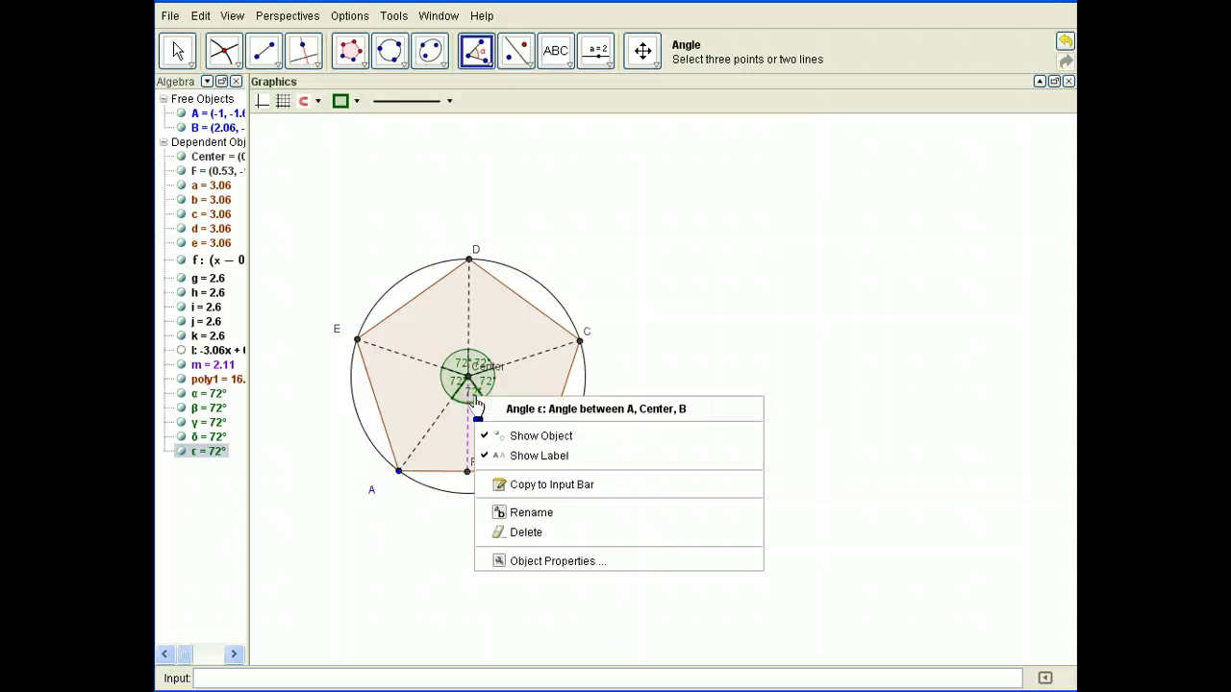
pyautogui.click(538, 456)
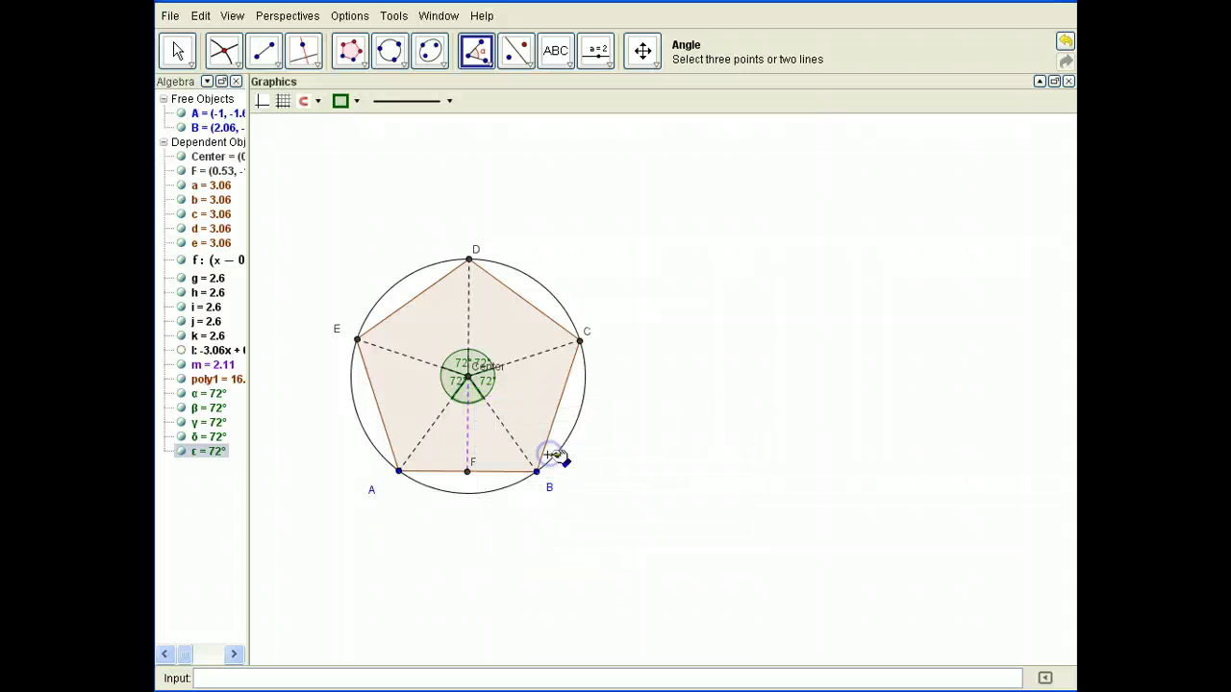
pyautogui.rightClick(475, 394)
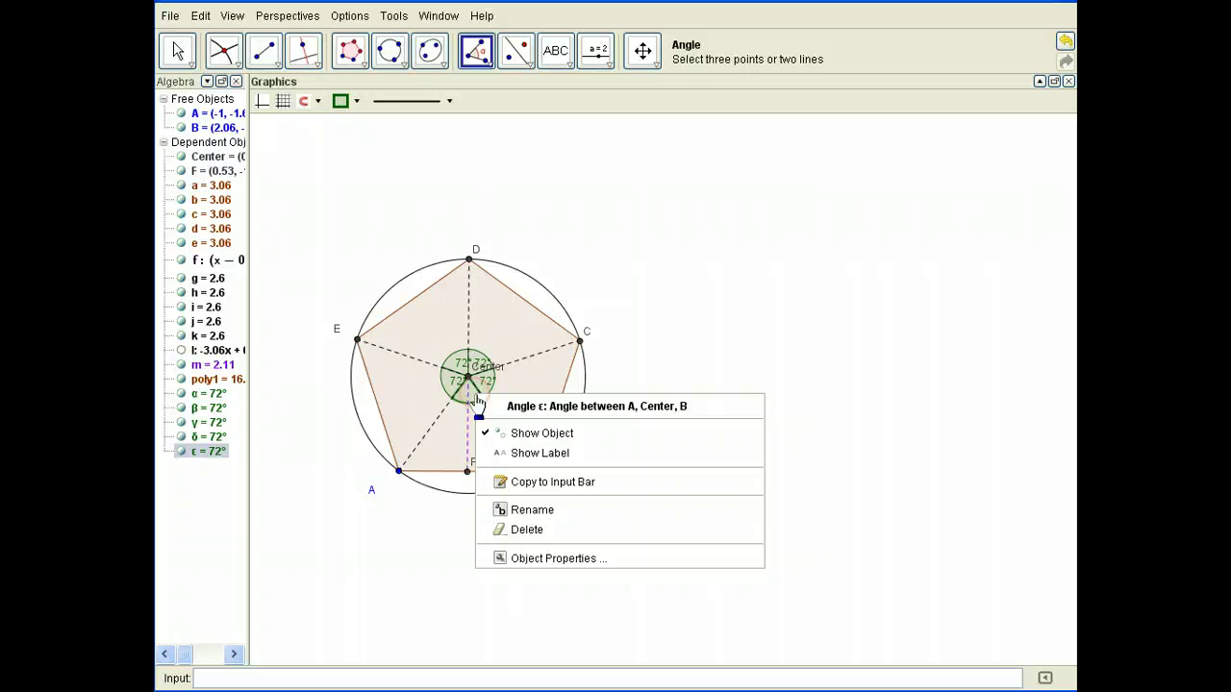
pyautogui.click(582, 435)
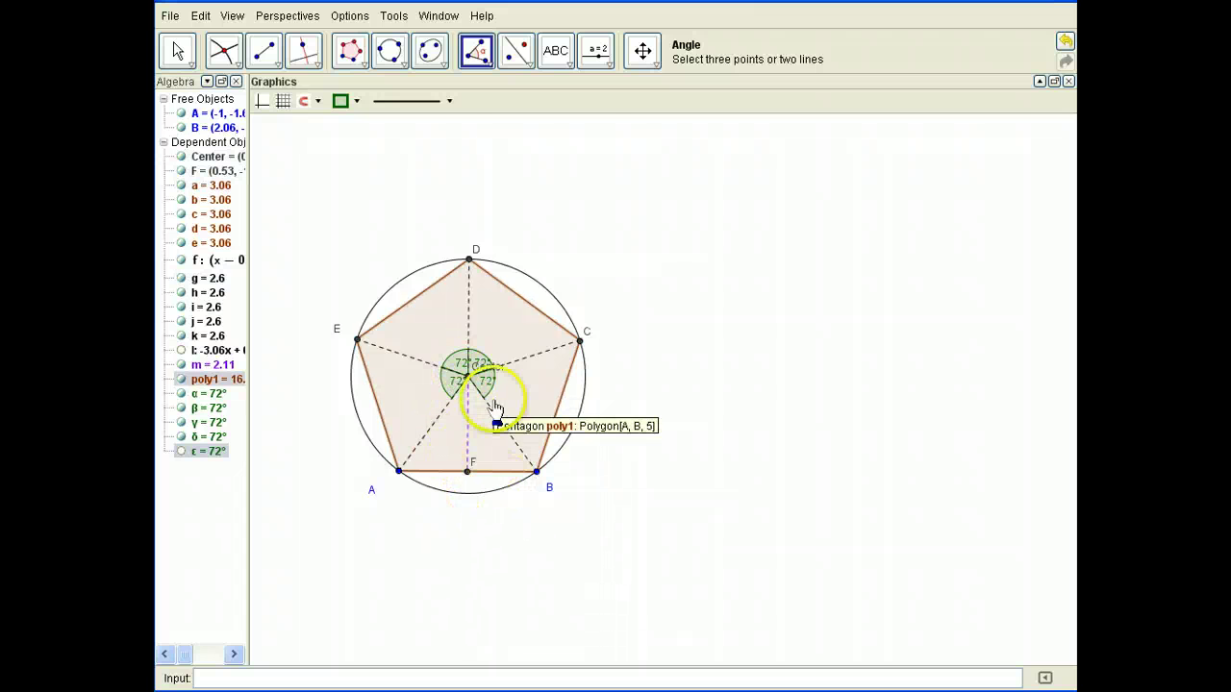
# Measure the 36° angle from A through Center to F.
pyautogui.click(472, 53)
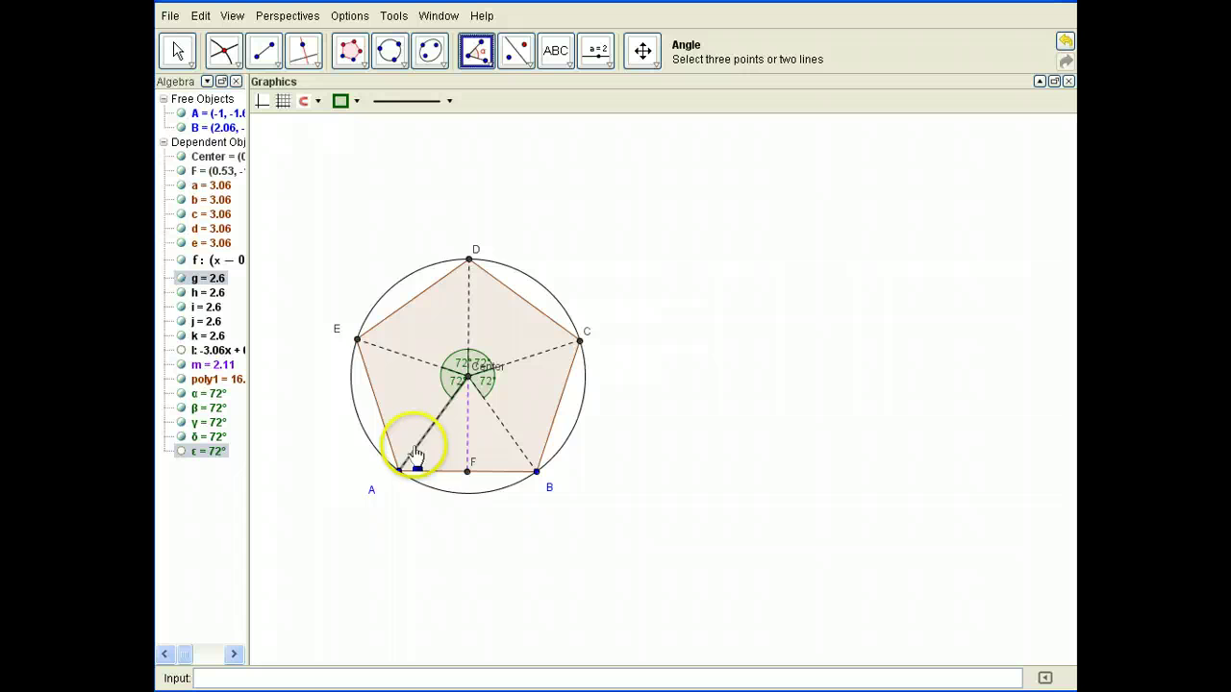
pyautogui.click(399, 472)
pyautogui.click(467, 375)
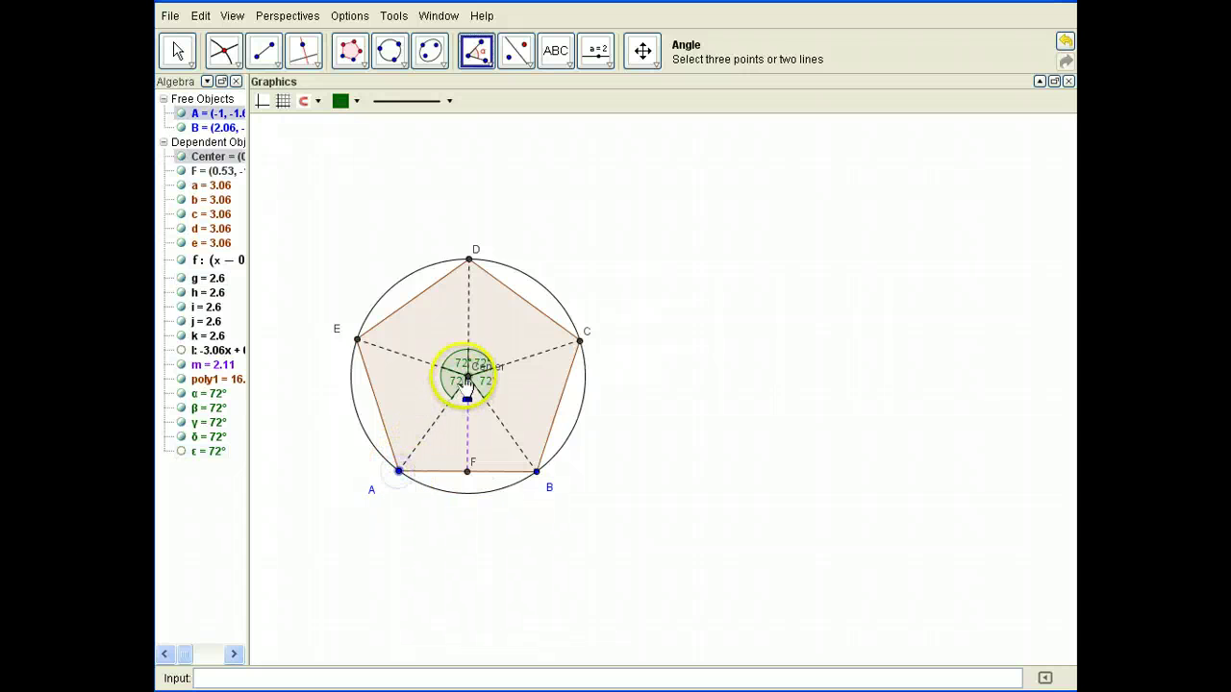
pyautogui.click(466, 472)
pyautogui.click(465, 472)
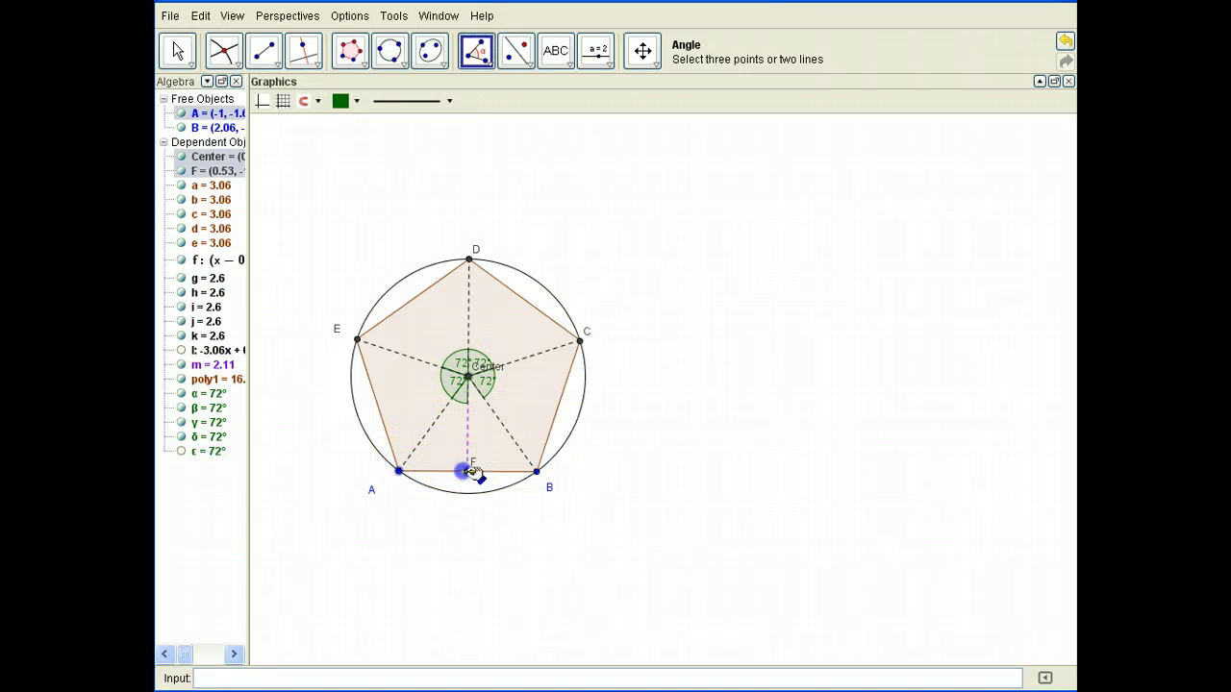
# Add the second 36° angle η from F through Center to B, undoing the 324° reflex attempt.
pyautogui.click(536, 474)
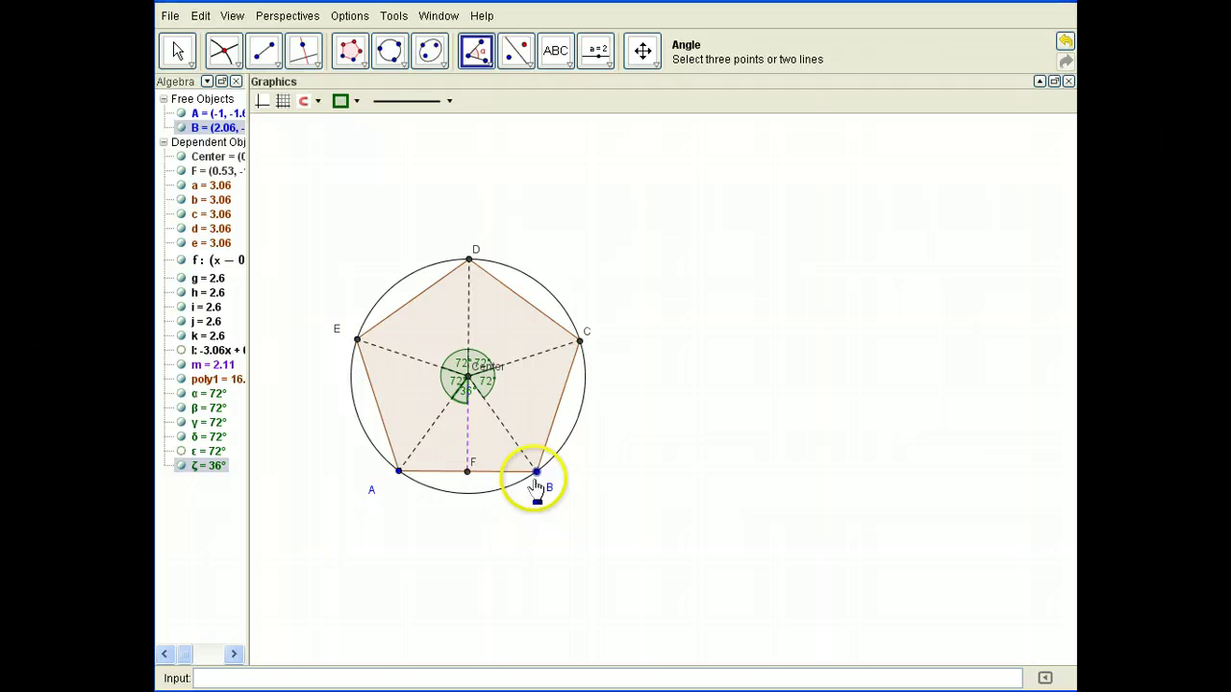
pyautogui.click(469, 377)
pyautogui.click(467, 472)
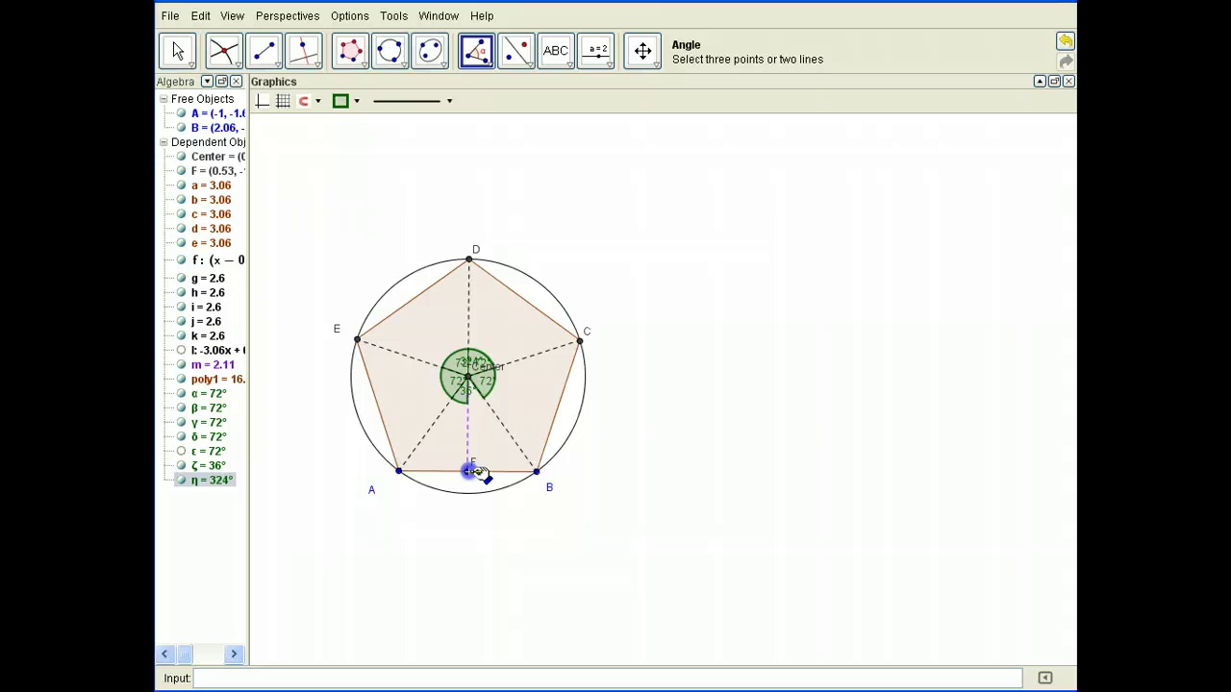
pyautogui.click(397, 475)
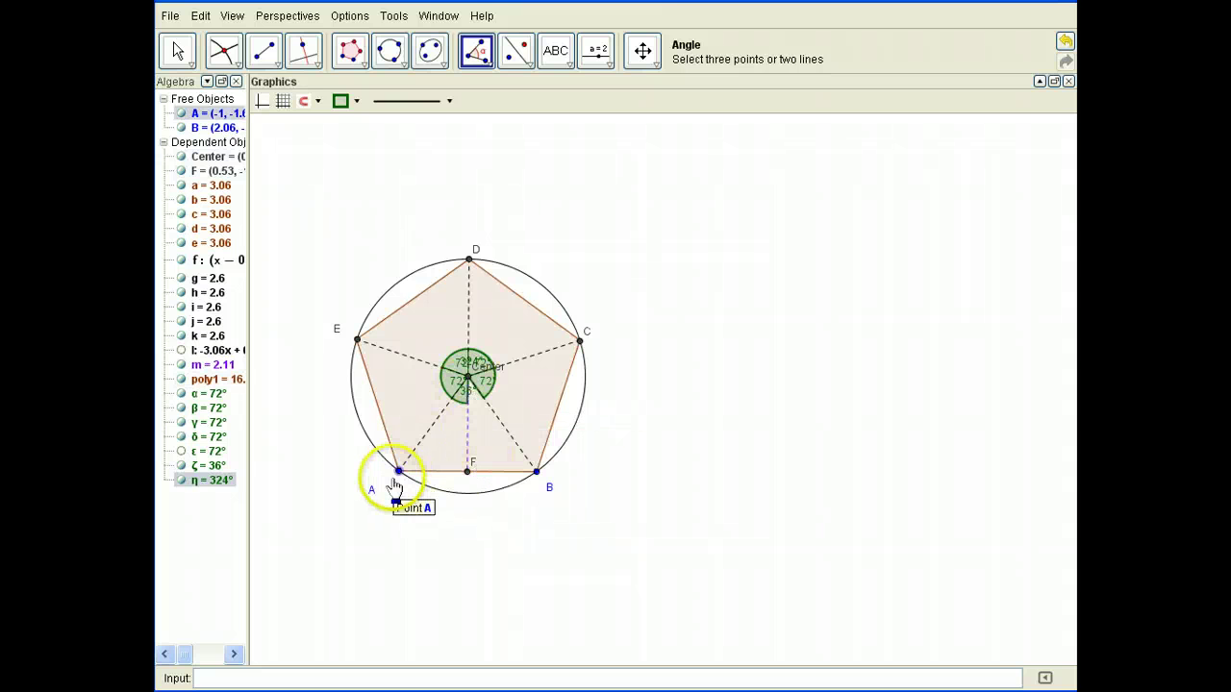
pyautogui.hotkey('ctrl', 'z')
pyautogui.click(468, 472)
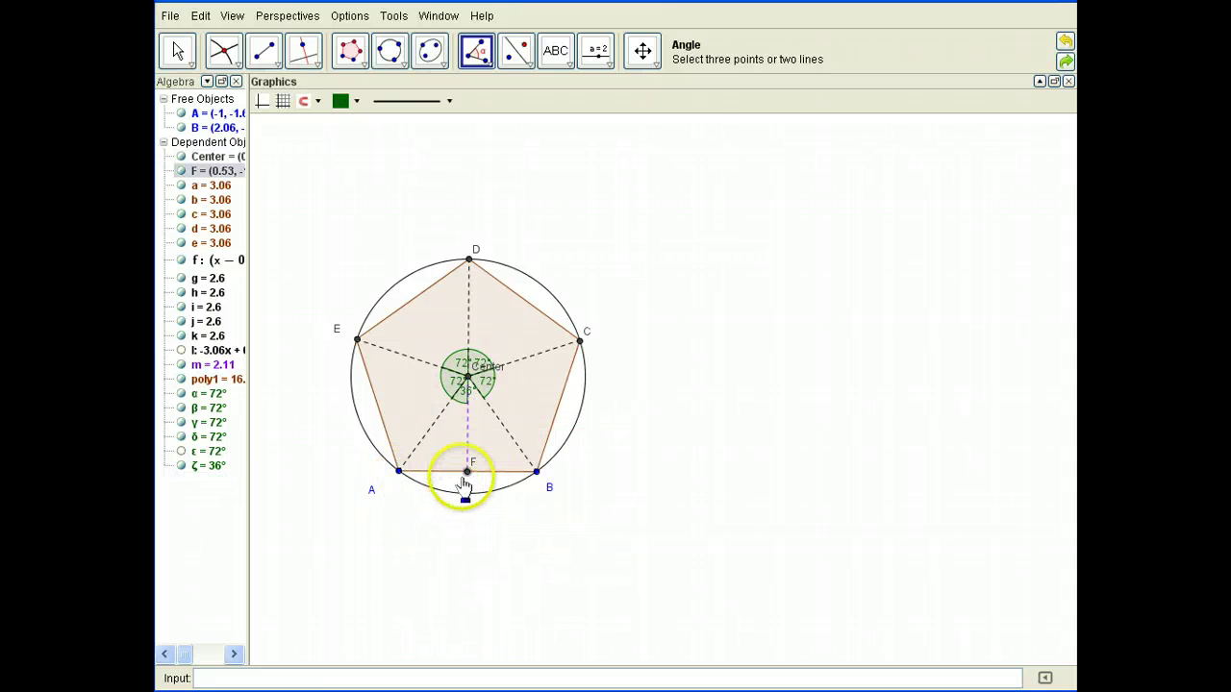
pyautogui.click(467, 376)
pyautogui.click(535, 473)
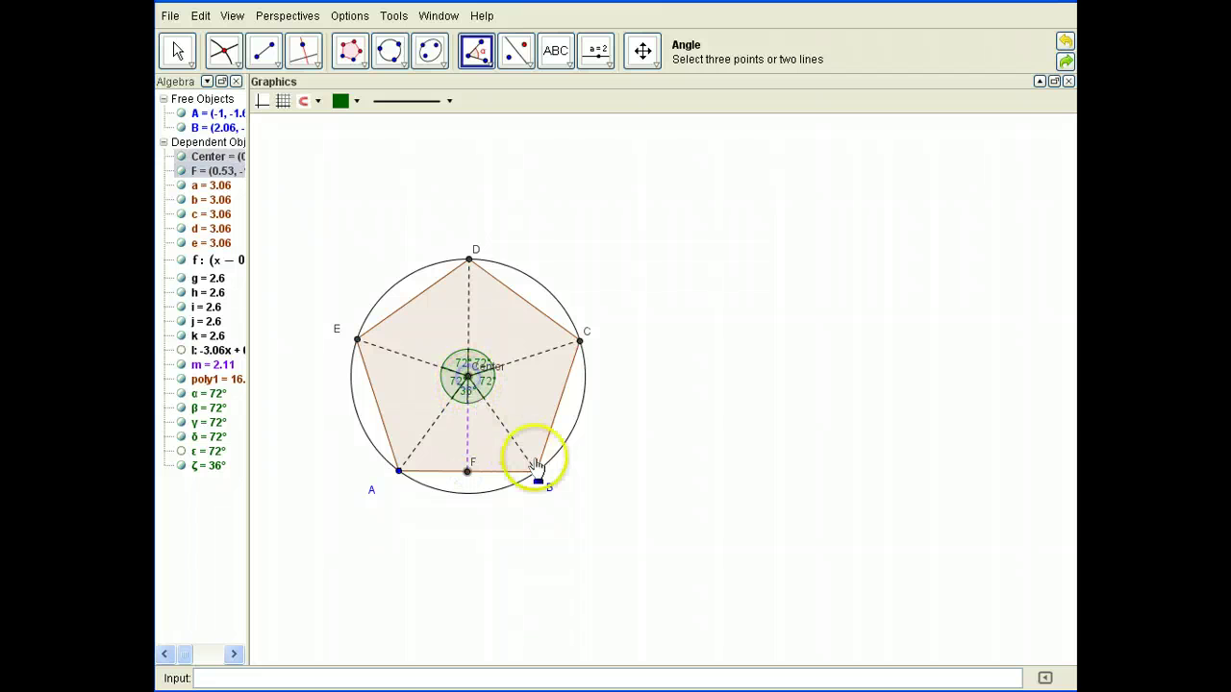
pyautogui.click(178, 51)
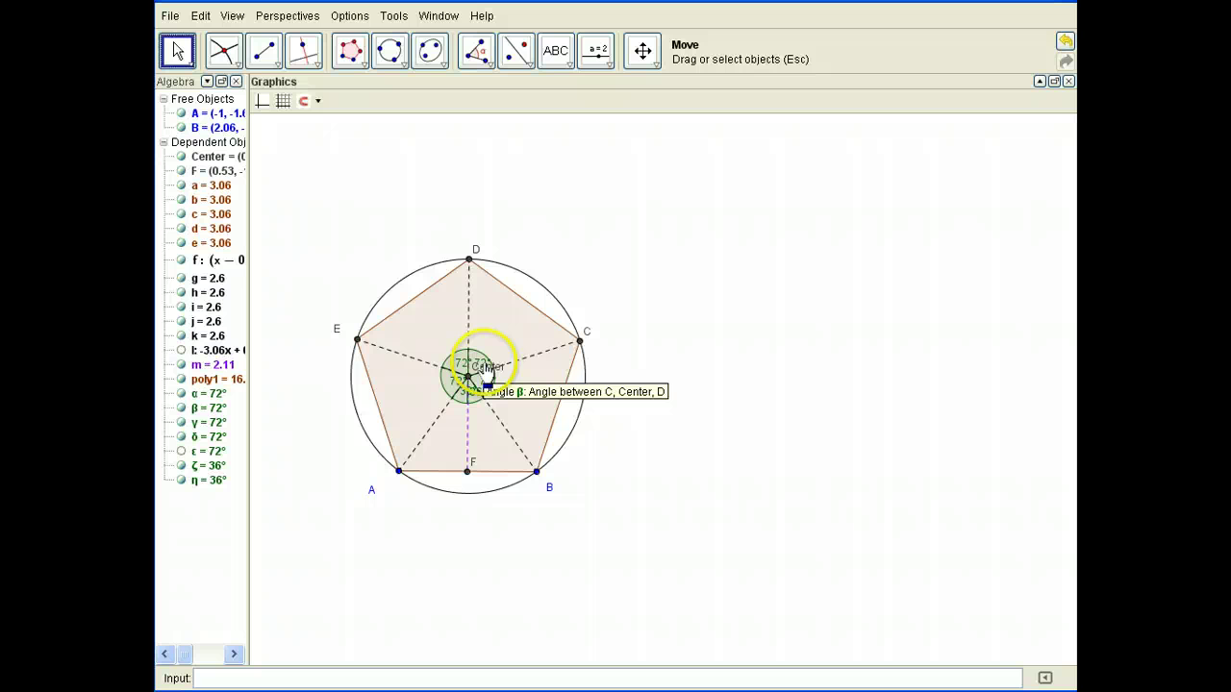
# Drag the crowded 72° and 36° angle labels away from Center into their own sectors.
pyautogui.click(481, 365)
pyautogui.moveTo(481, 366); pyautogui.dragTo(434, 339)
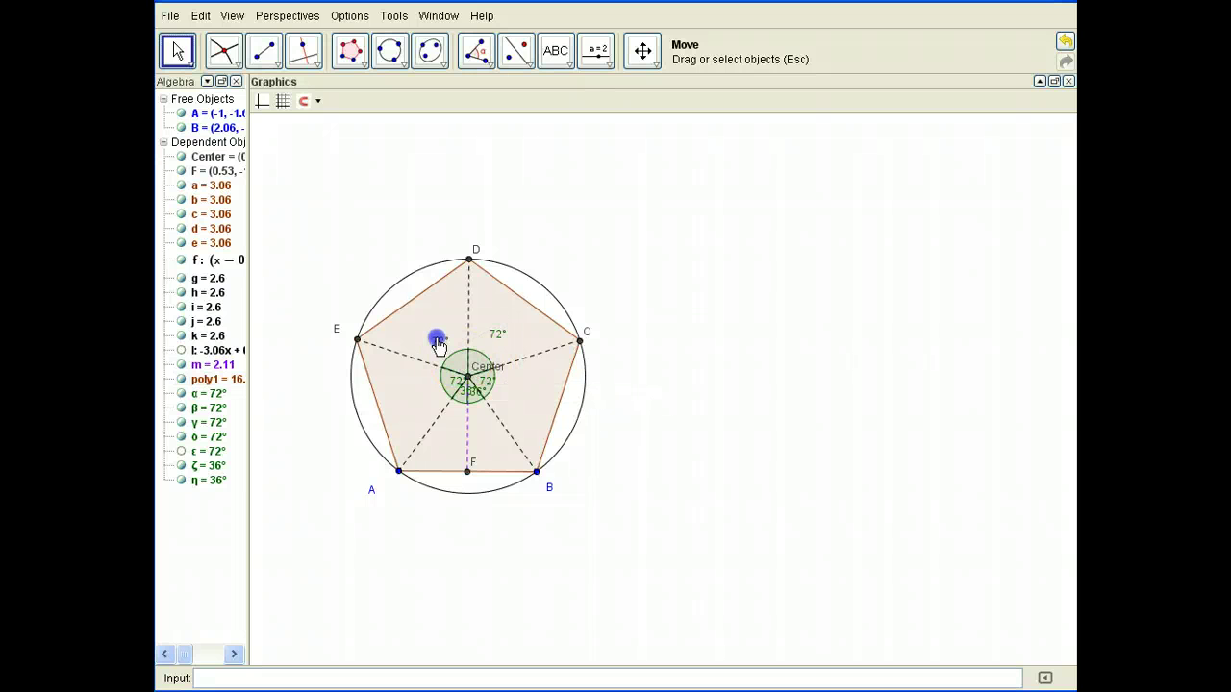
pyautogui.moveTo(461, 385)
pyautogui.mouseDown()
pyautogui.moveTo(436, 383)
pyautogui.moveTo(478, 413)
pyautogui.moveTo(512, 382)
pyautogui.mouseUp()
pyautogui.moveTo(460, 411); pyautogui.dragTo(454, 420)
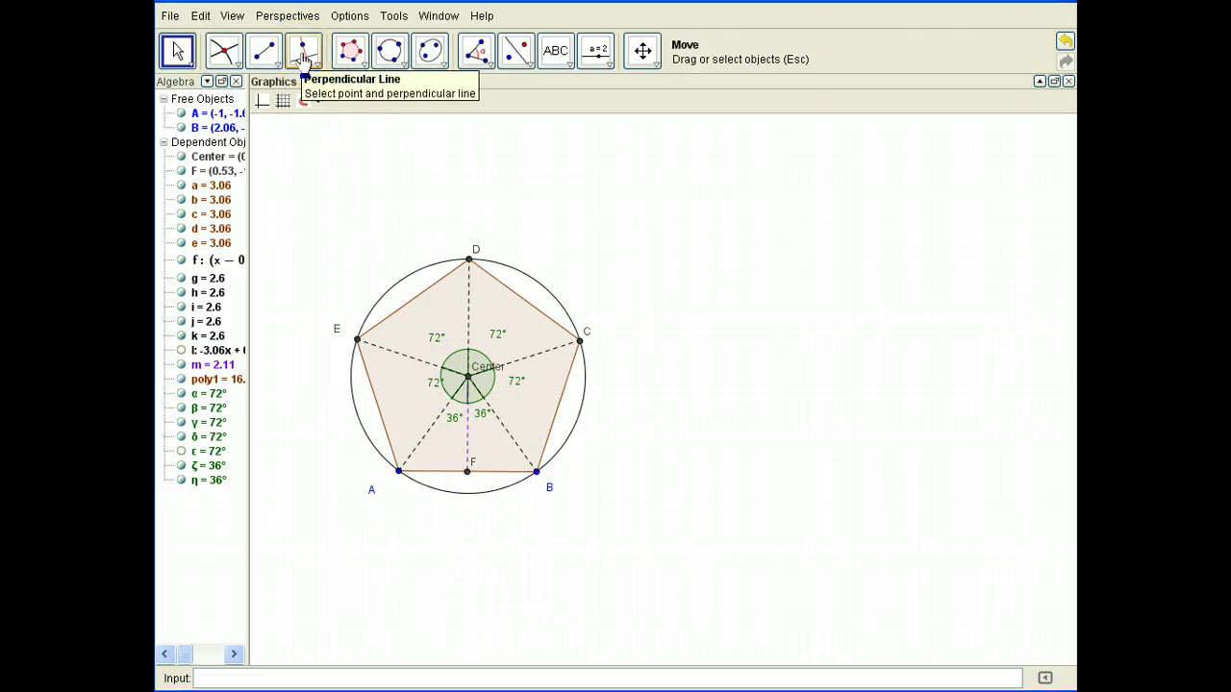
# Measure the 90° angle θ at F between Center and A.
pyautogui.click(477, 54)
pyautogui.click(468, 377)
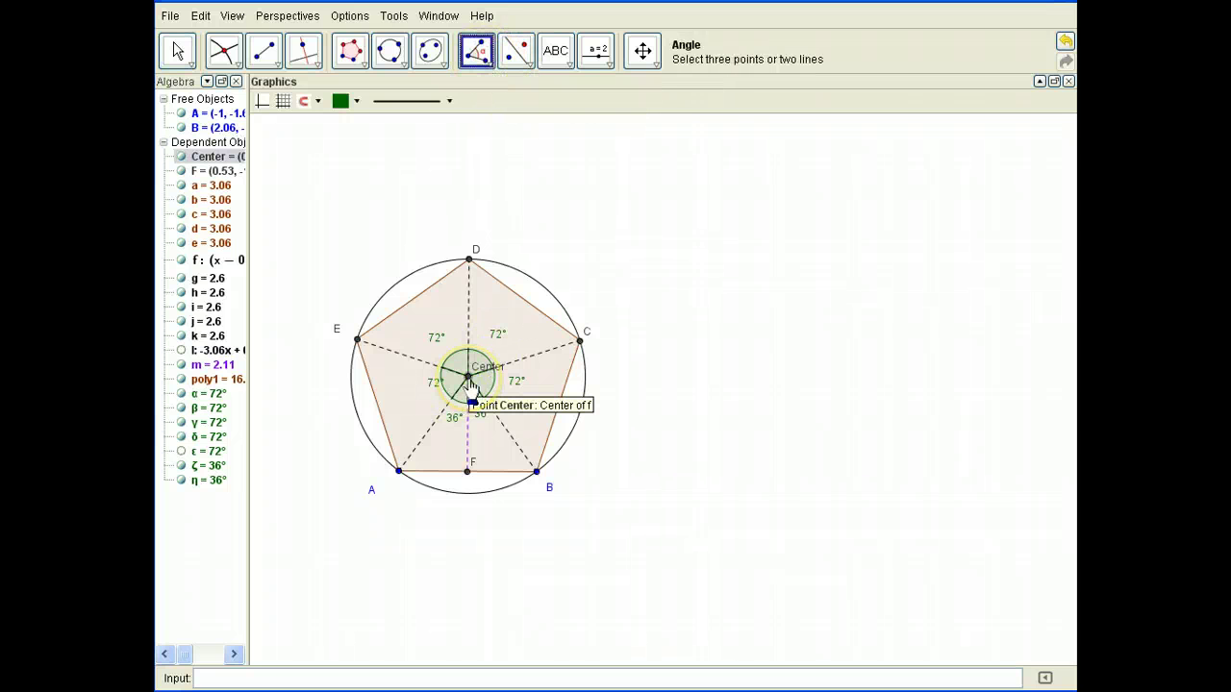
pyautogui.click(471, 385)
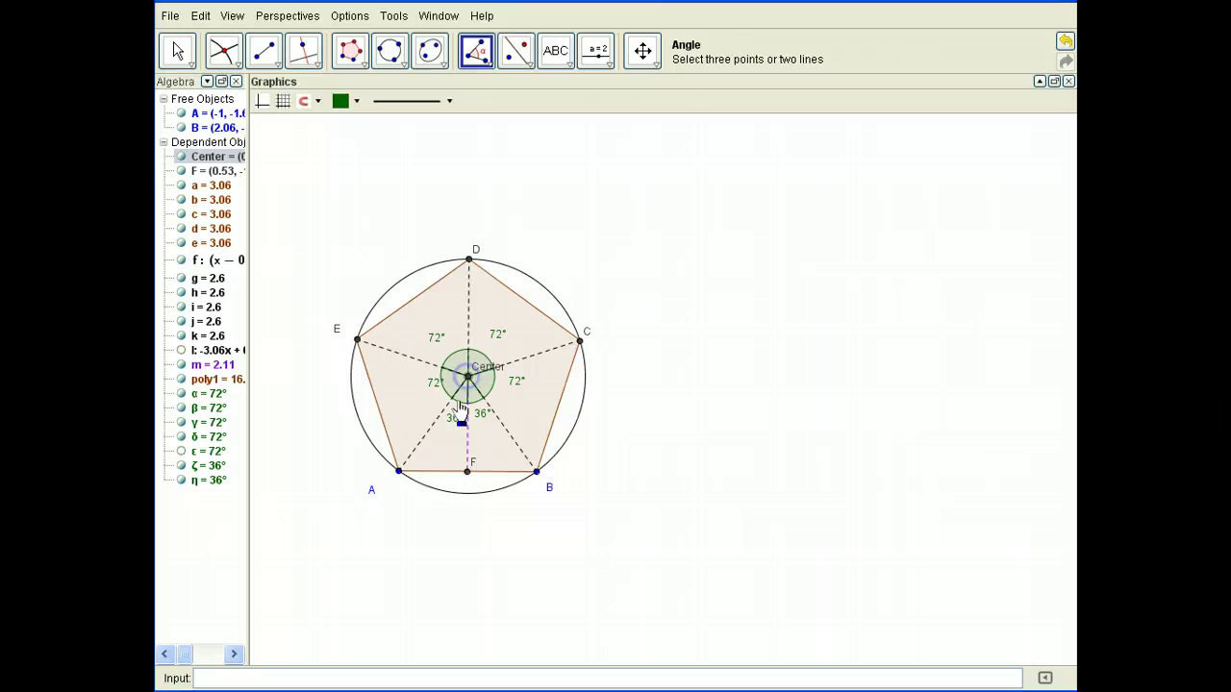
pyautogui.click(469, 471)
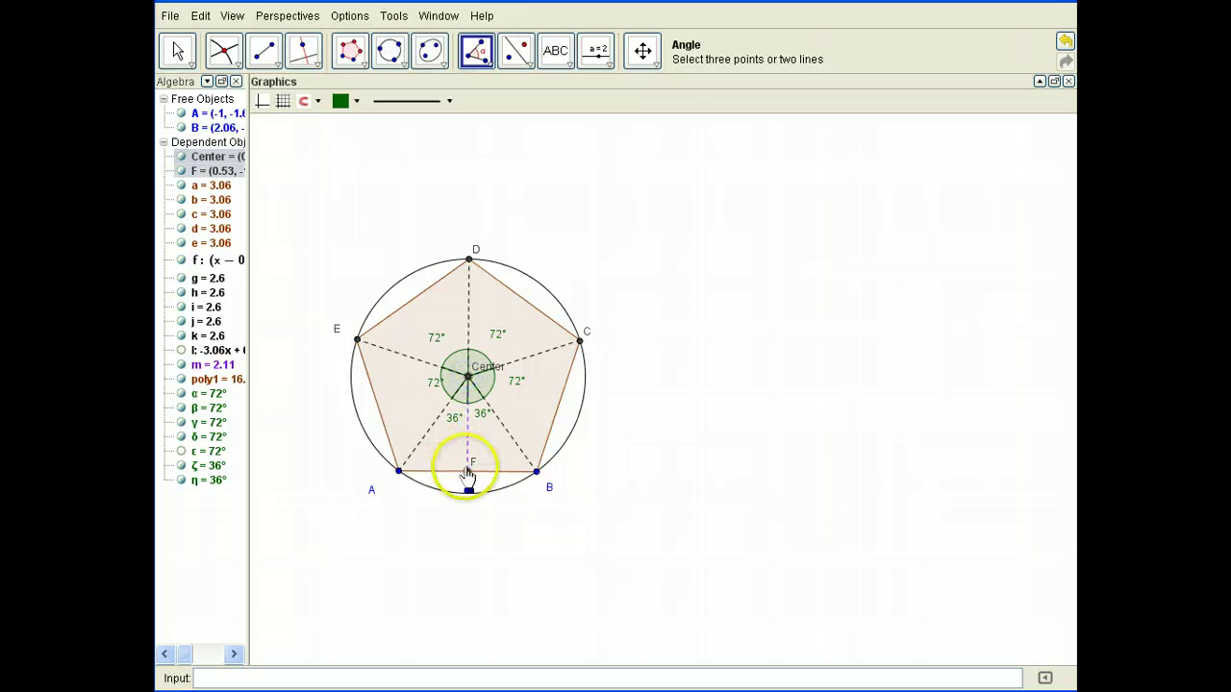
pyautogui.click(399, 471)
# Remove the accidentally created 108° interior angles with repeated undo.
pyautogui.click(176, 54)
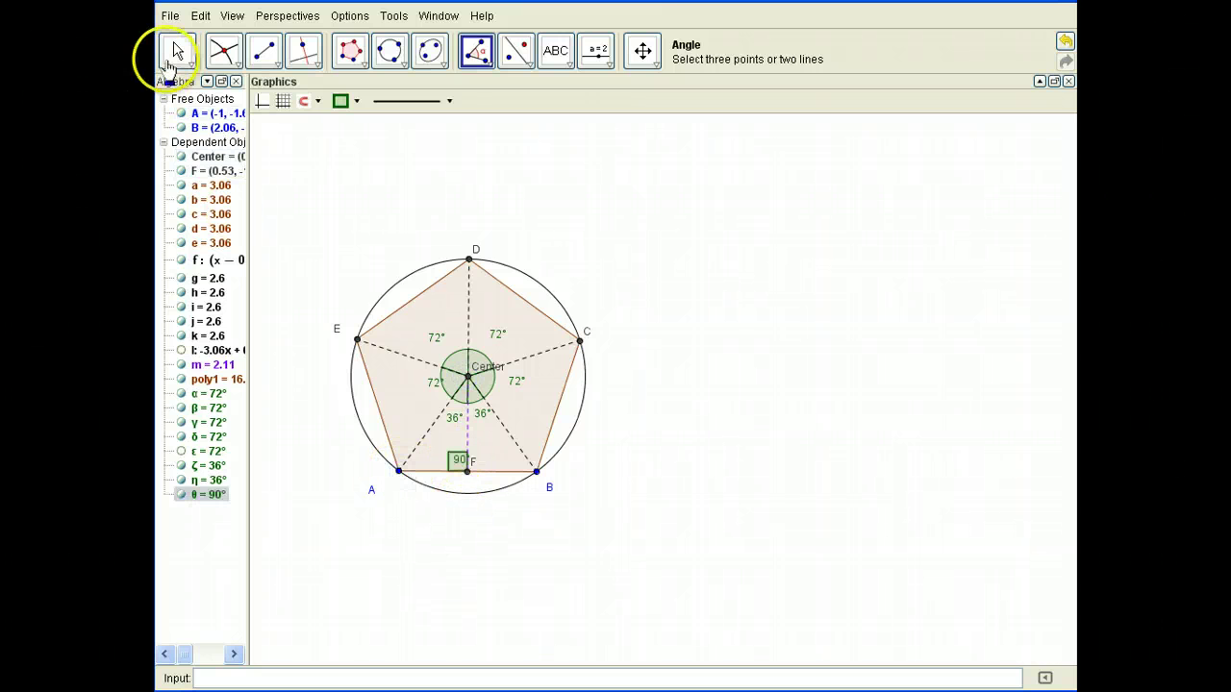
pyautogui.click(445, 445)
pyautogui.click(439, 439)
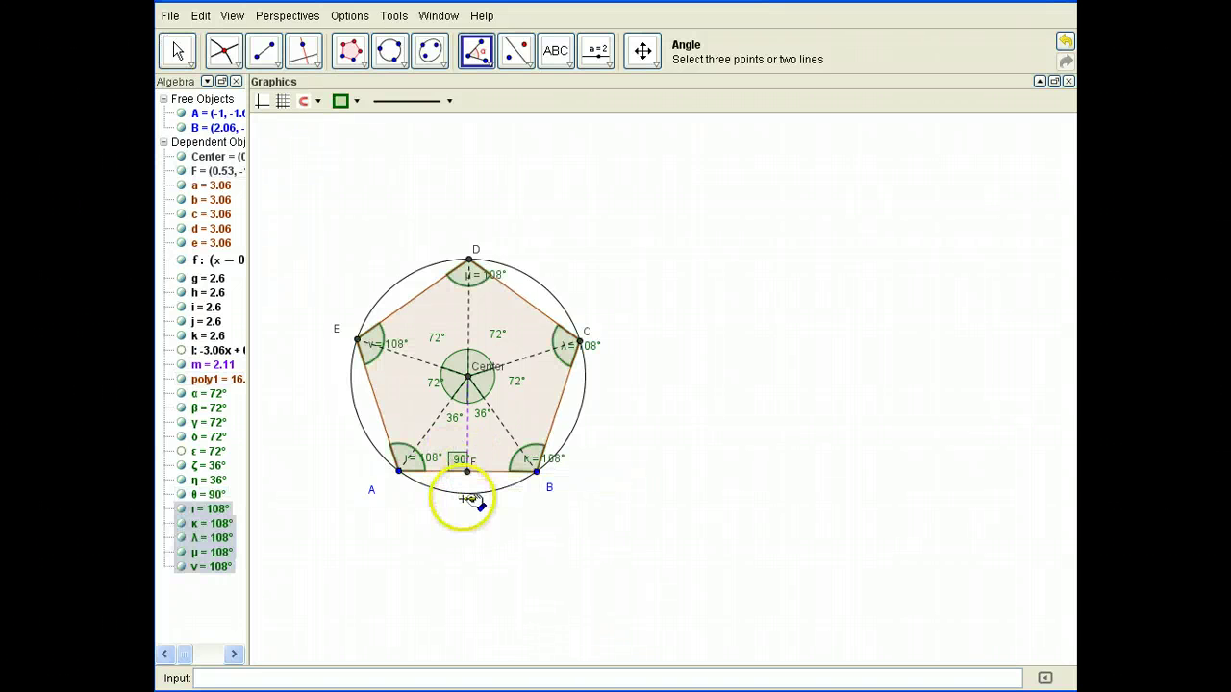
pyautogui.hotkey('ctrl', 'z')
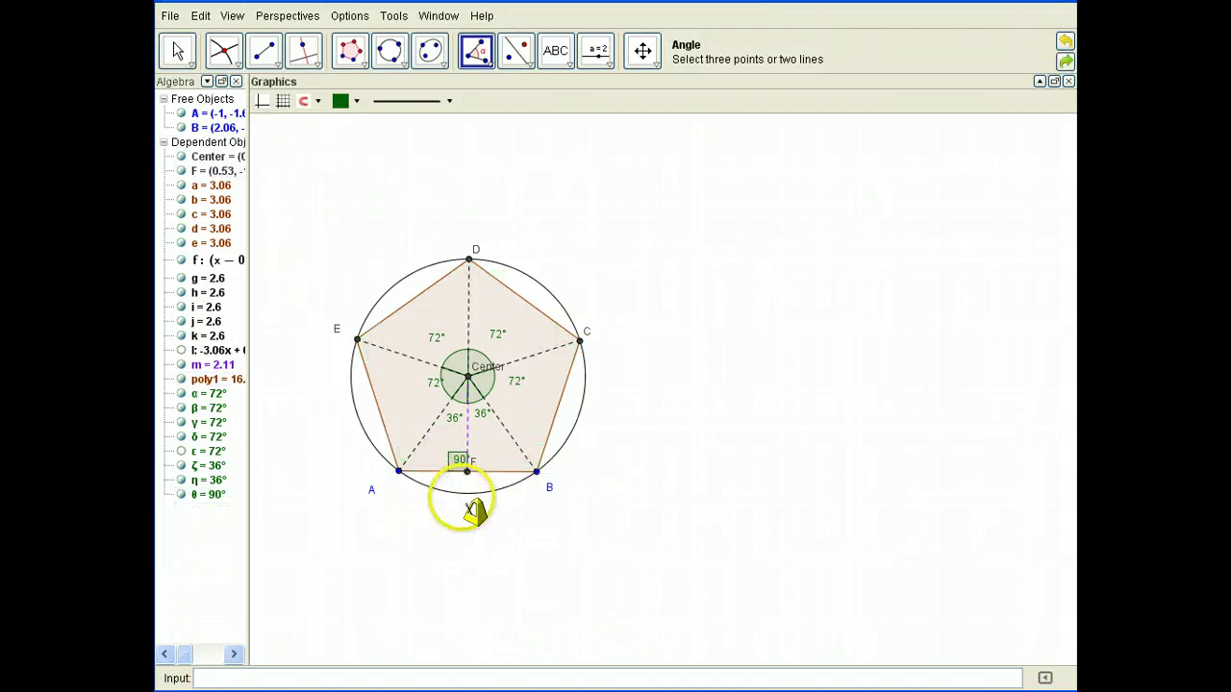
pyautogui.click(444, 438)
pyautogui.hotkey('ctrl', 'z')
pyautogui.click(462, 470)
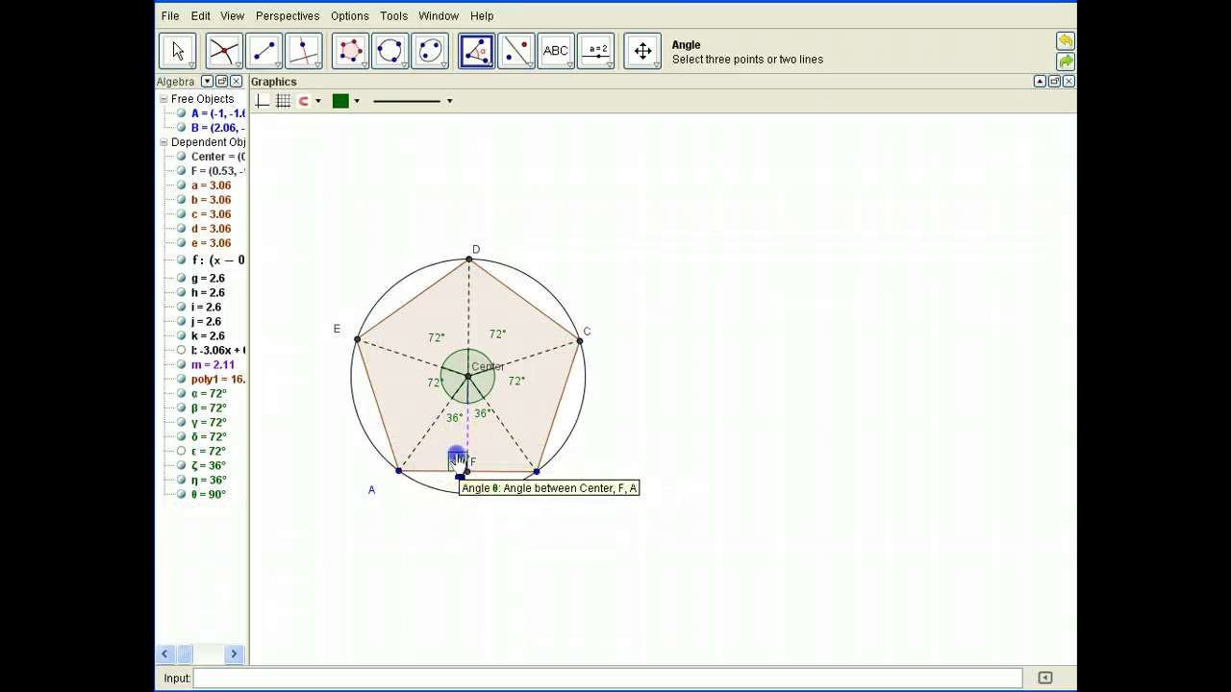
pyautogui.click(456, 442)
pyautogui.hotkey('ctrl', 'z')
pyautogui.click(400, 426)
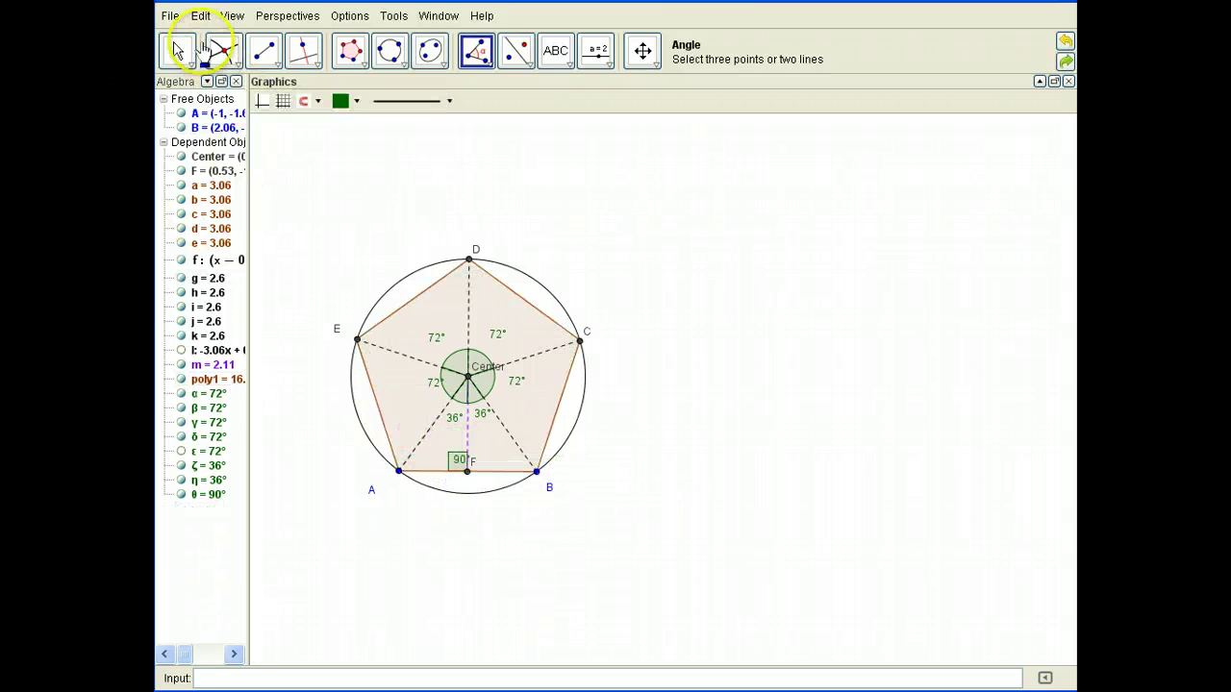
# Move angle θ's label toward A, then hide its 90° label.
pyautogui.click(178, 50)
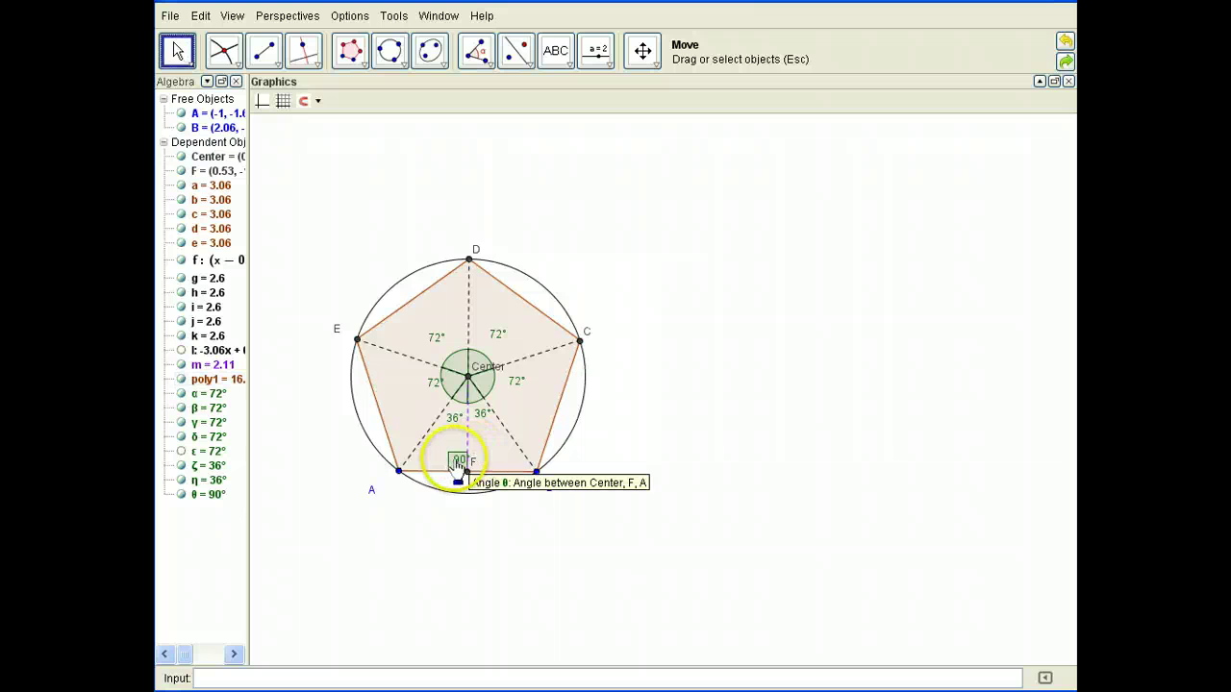
pyautogui.moveTo(460, 462); pyautogui.dragTo(435, 456)
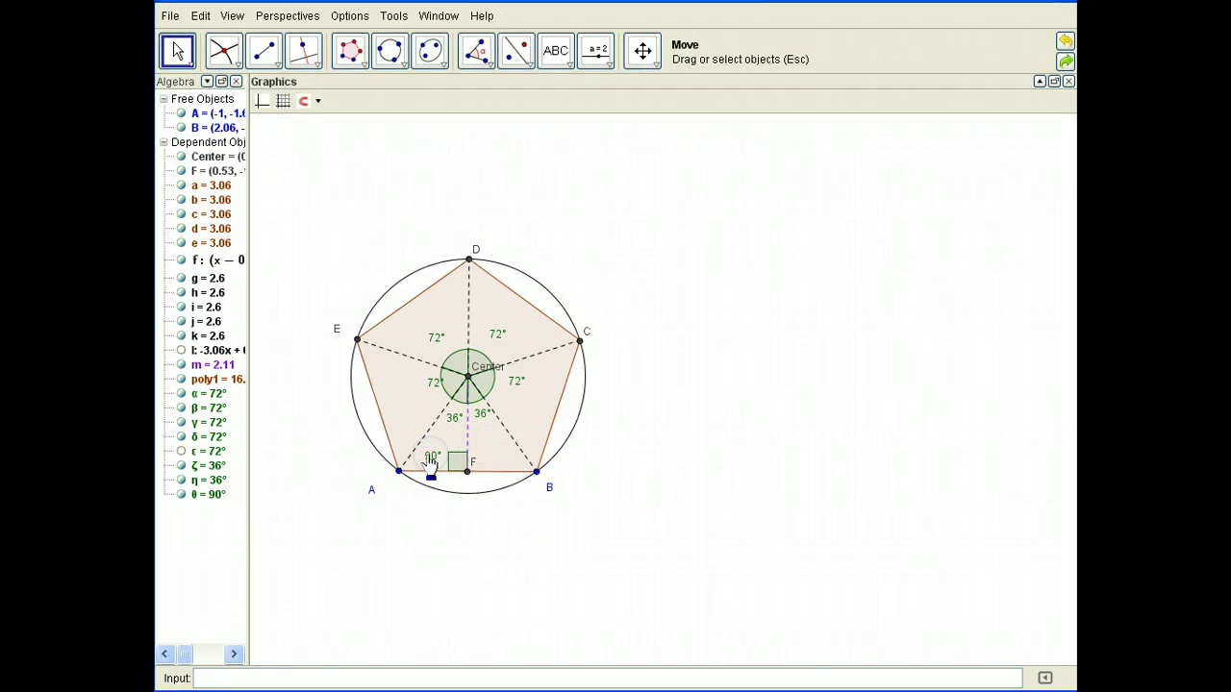
pyautogui.rightClick(430, 462)
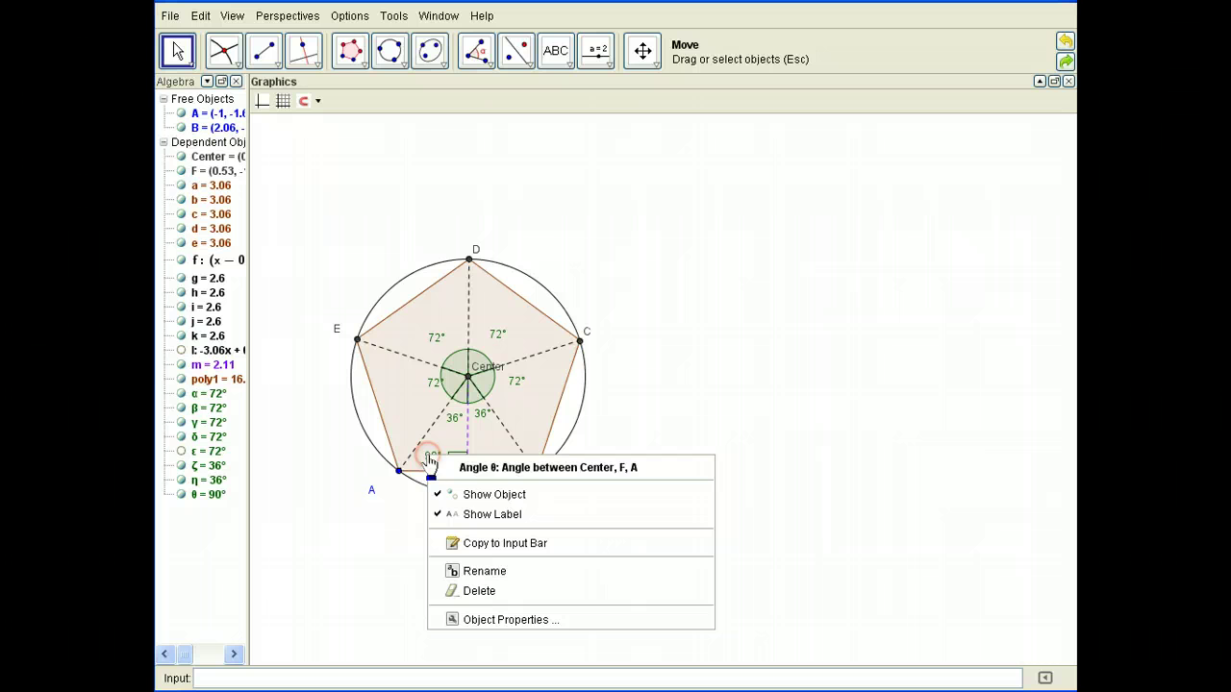
pyautogui.click(494, 512)
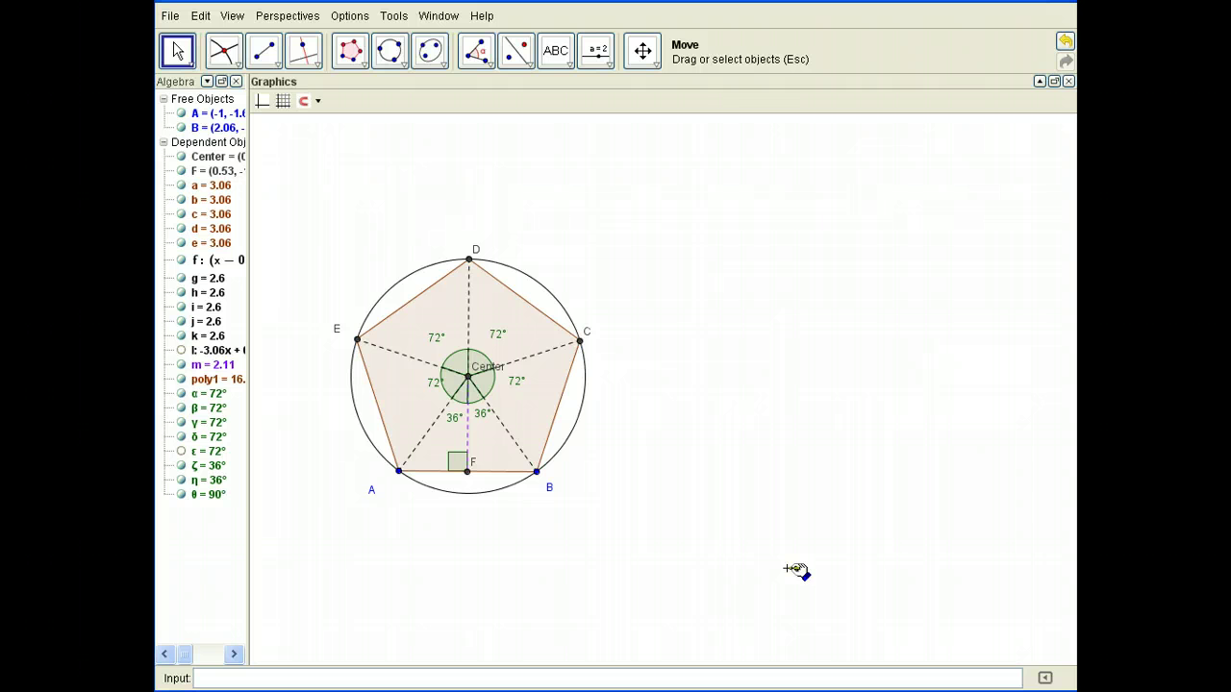
pyautogui.click(766, 555)
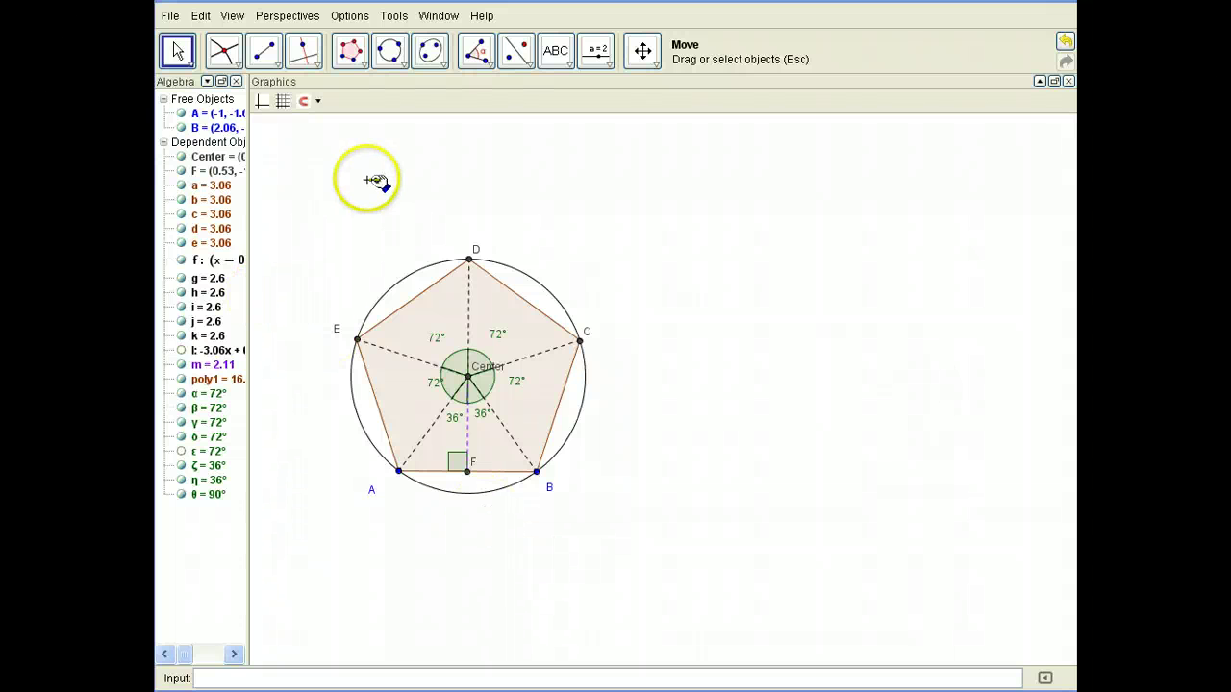
pyautogui.click(452, 423)
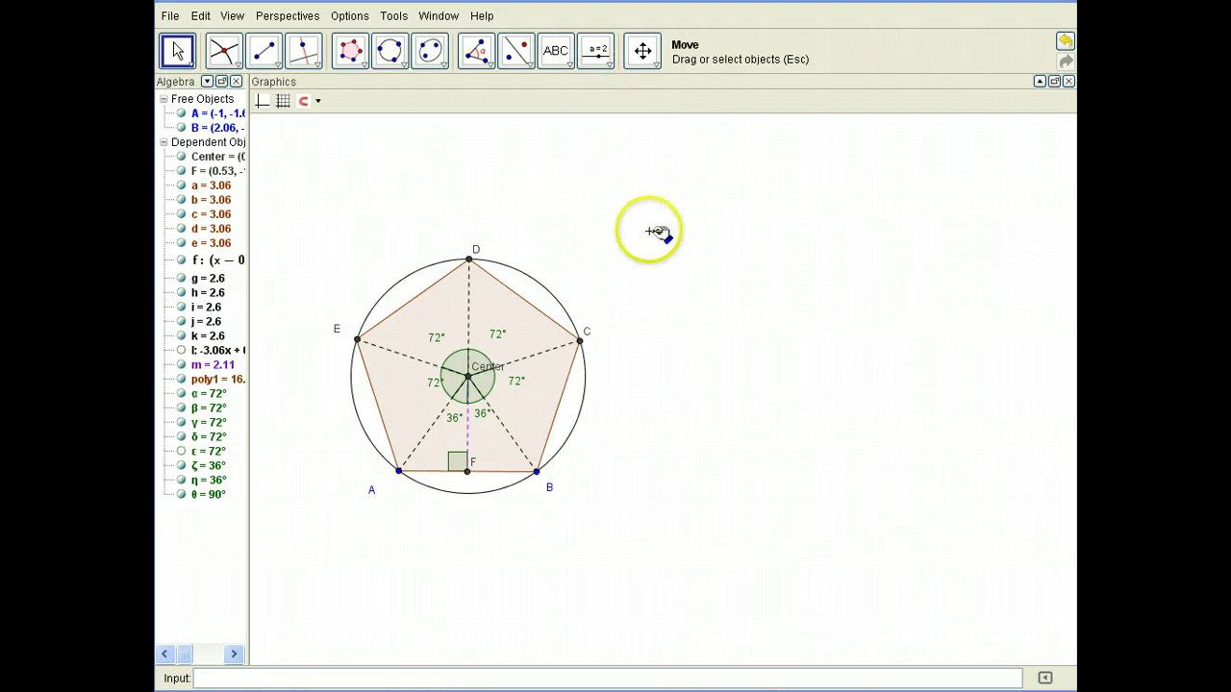
# Choose Translate Object by Vector from the transformation tools and pick point Center.
pyautogui.click(609, 65)
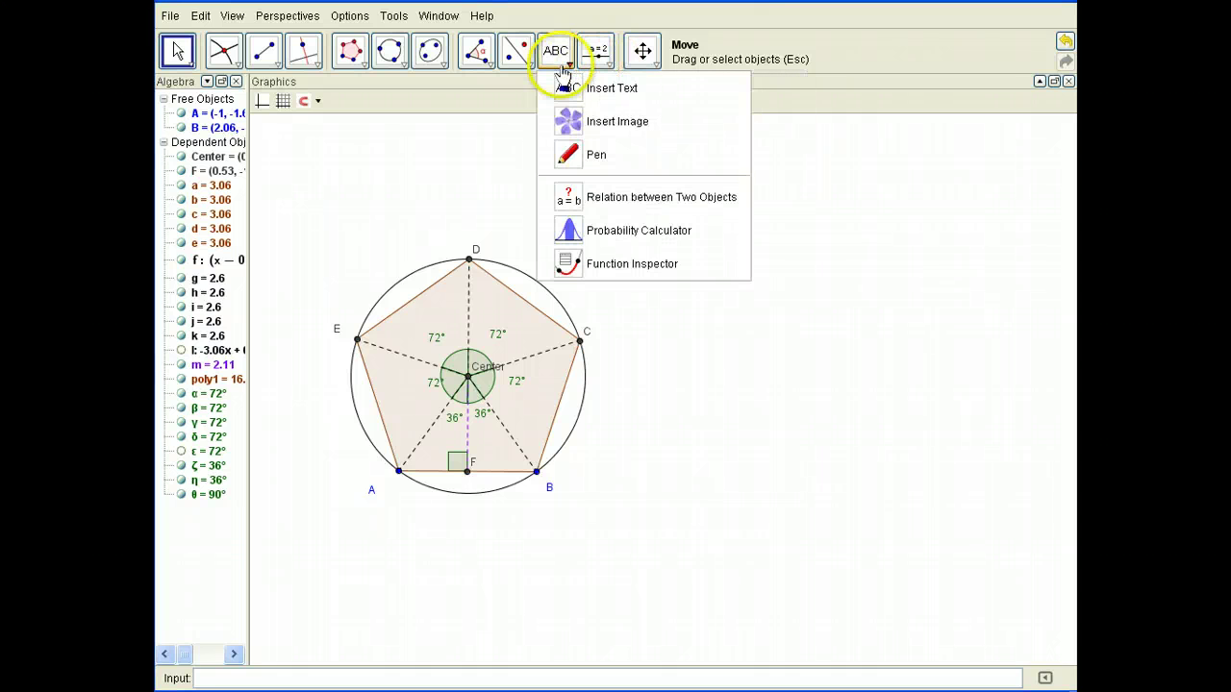
pyautogui.moveTo(572, 65)
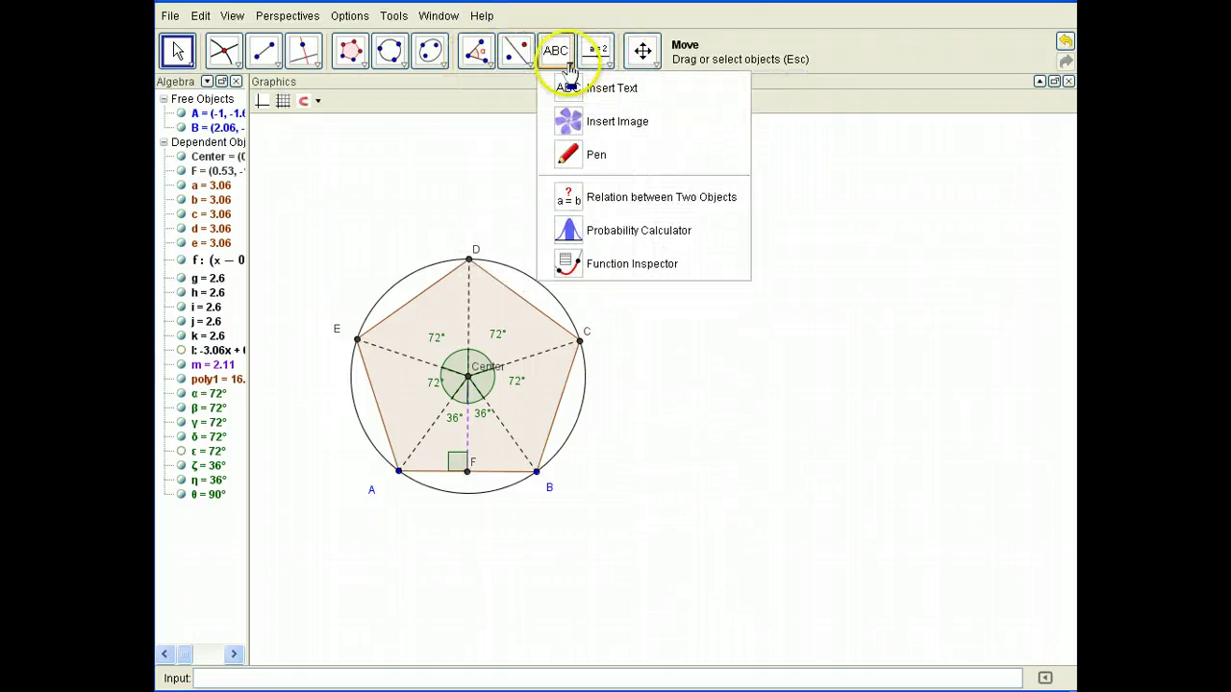
pyautogui.moveTo(517, 65)
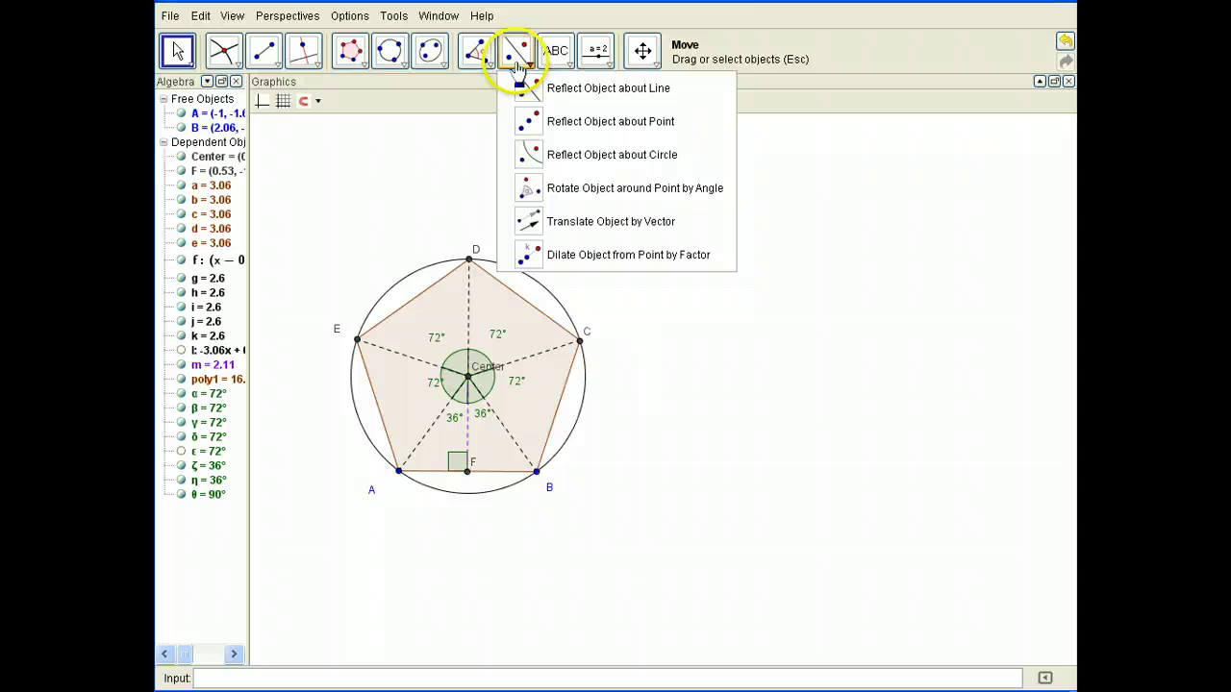
pyautogui.click(600, 230)
pyautogui.click(469, 378)
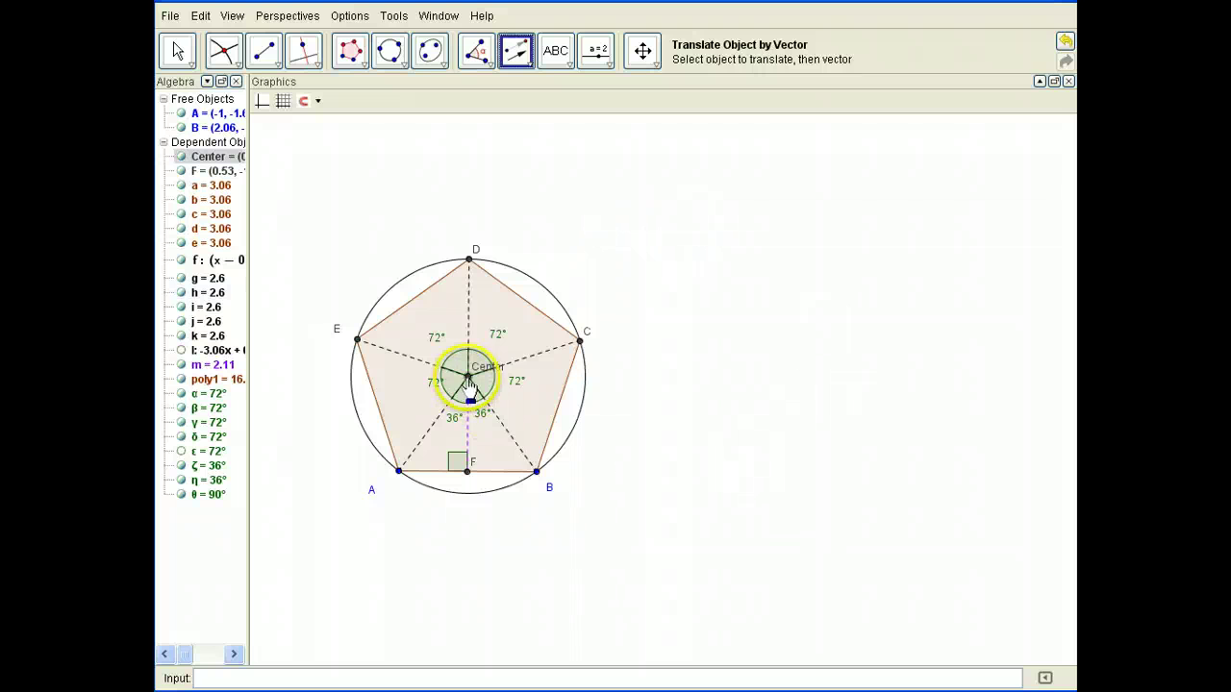
# Draw vector GH to the right of the pentagon, translating Center to Center'.
pyautogui.click(631, 240)
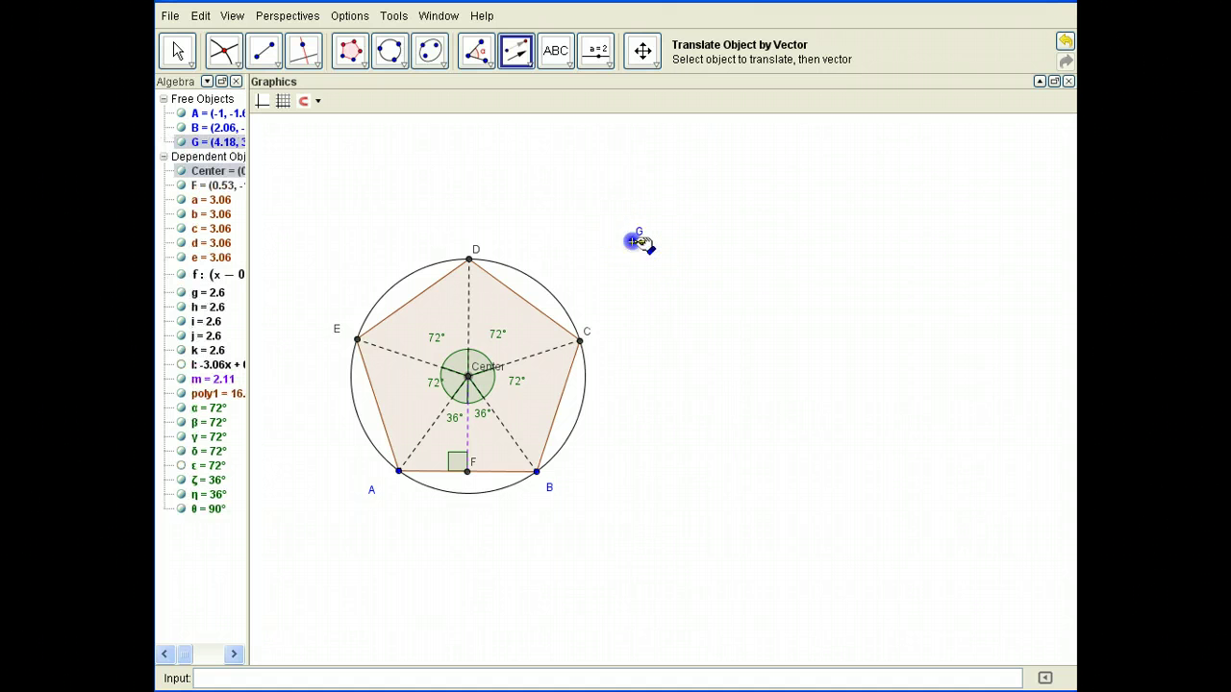
pyautogui.click(879, 236)
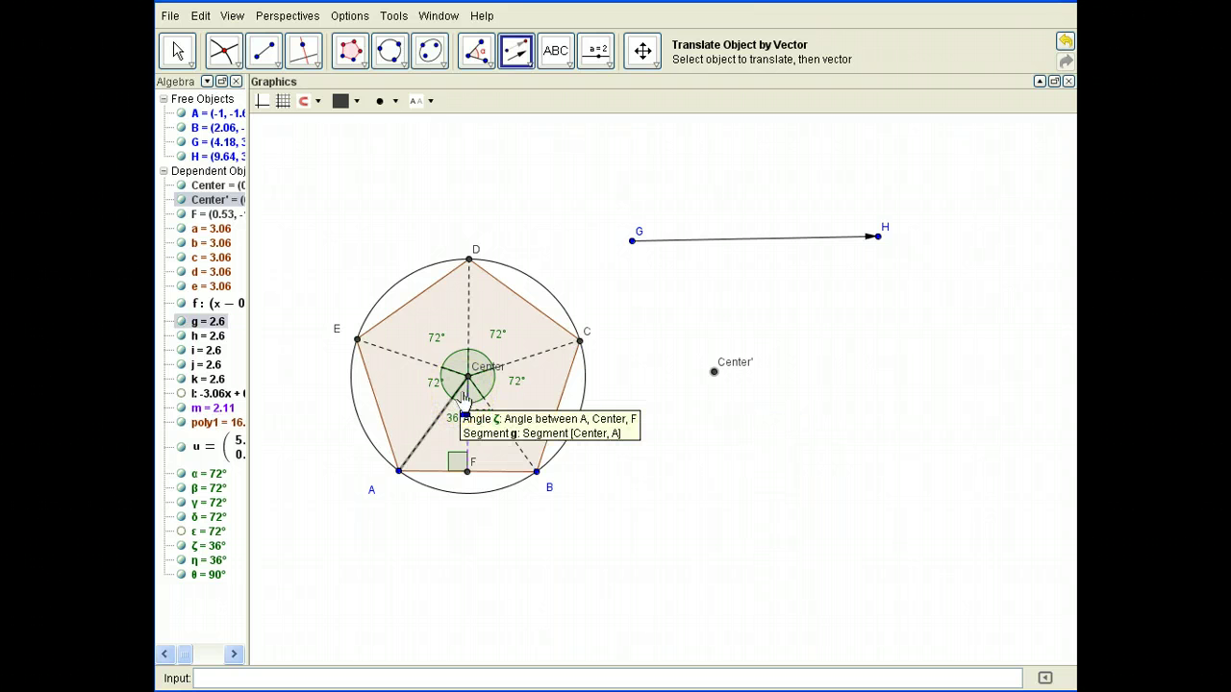
pyautogui.click(856, 426)
pyautogui.click(857, 426)
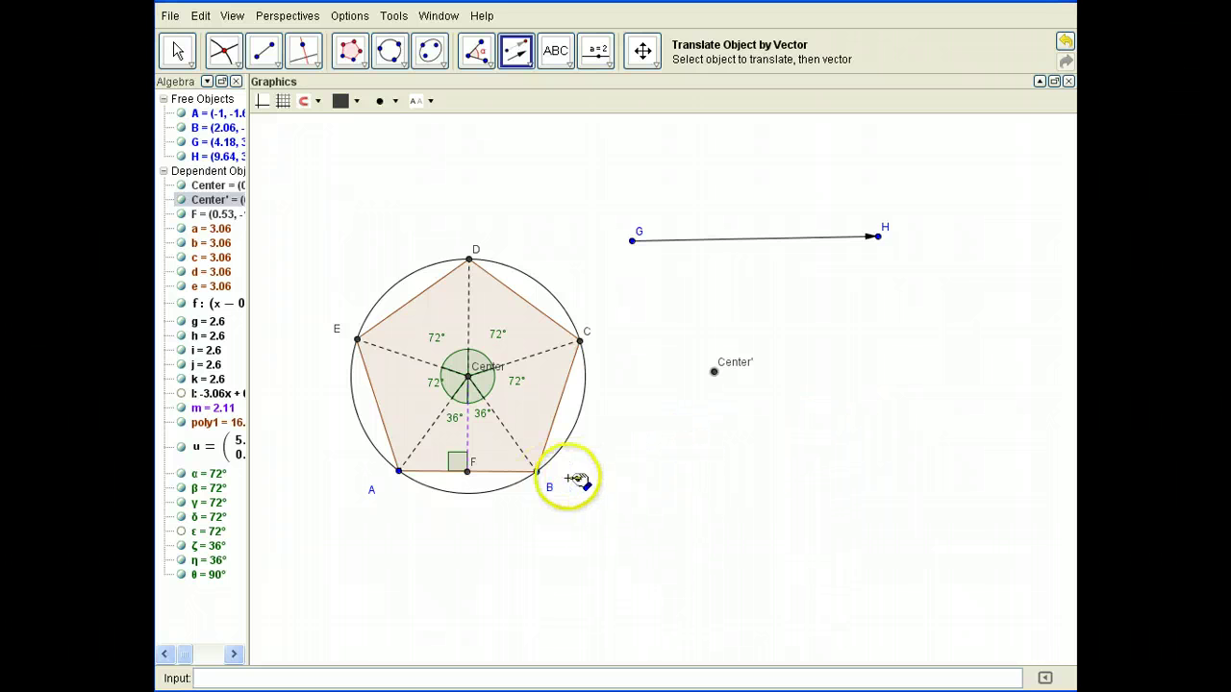
# Translate points A and F along vector GH to create A' and F'.
pyautogui.click(399, 472)
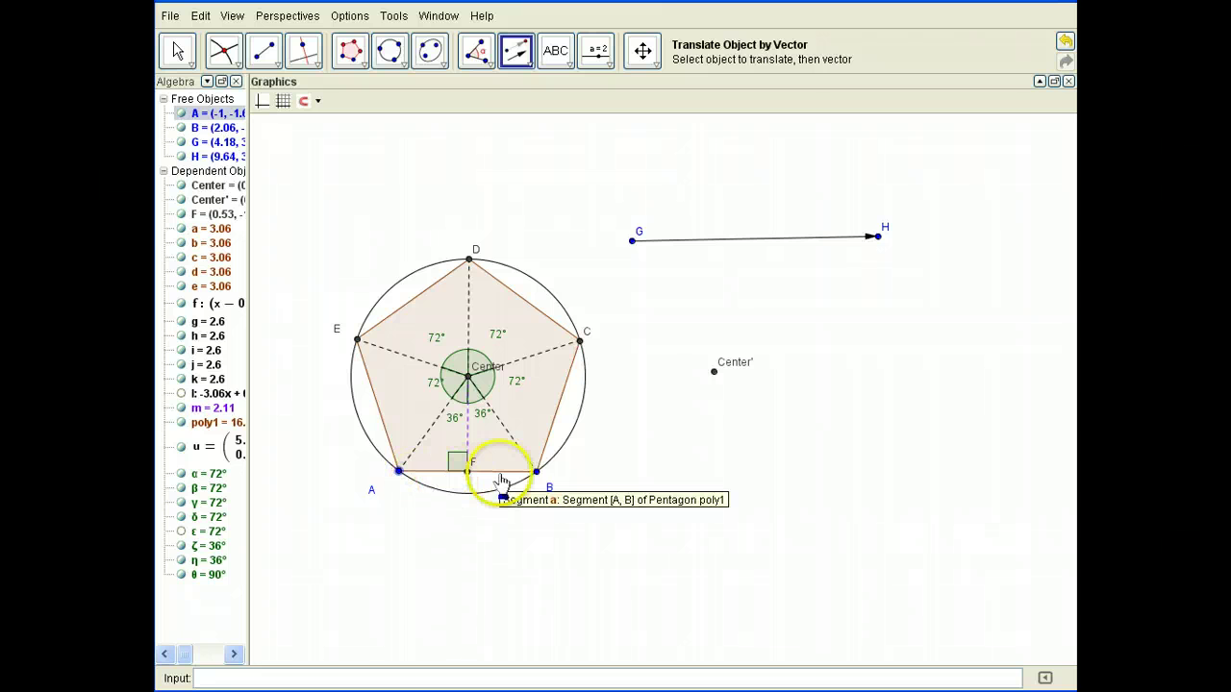
pyautogui.click(723, 239)
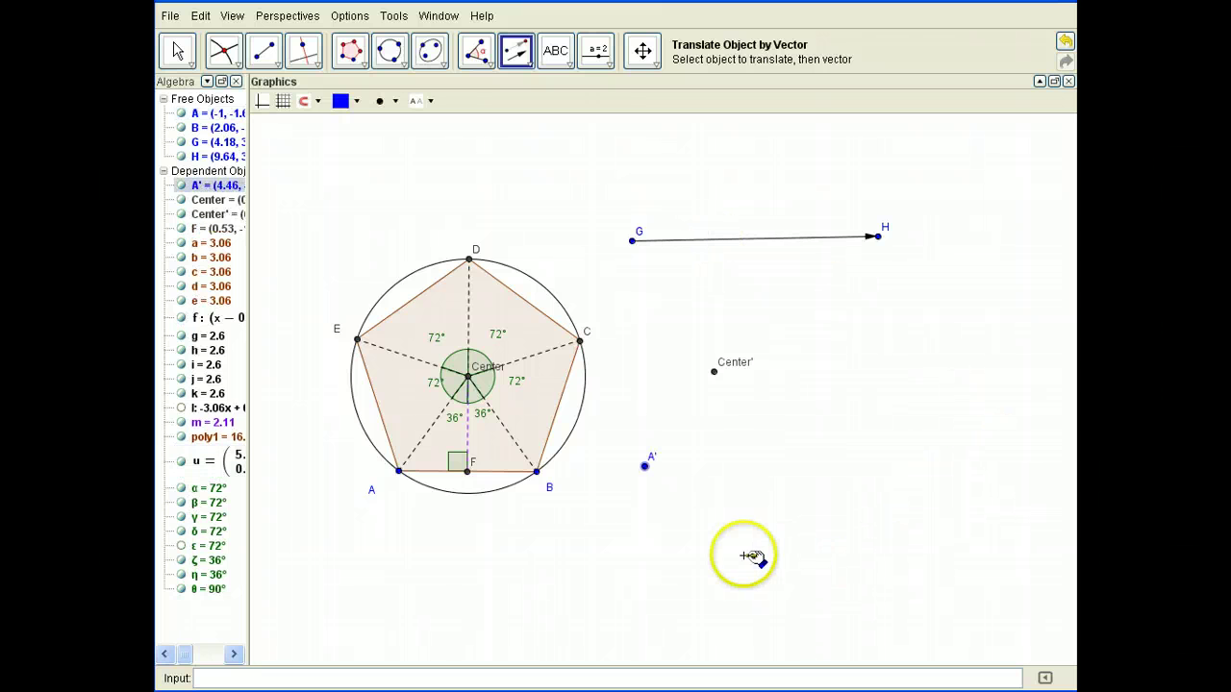
pyautogui.click(467, 472)
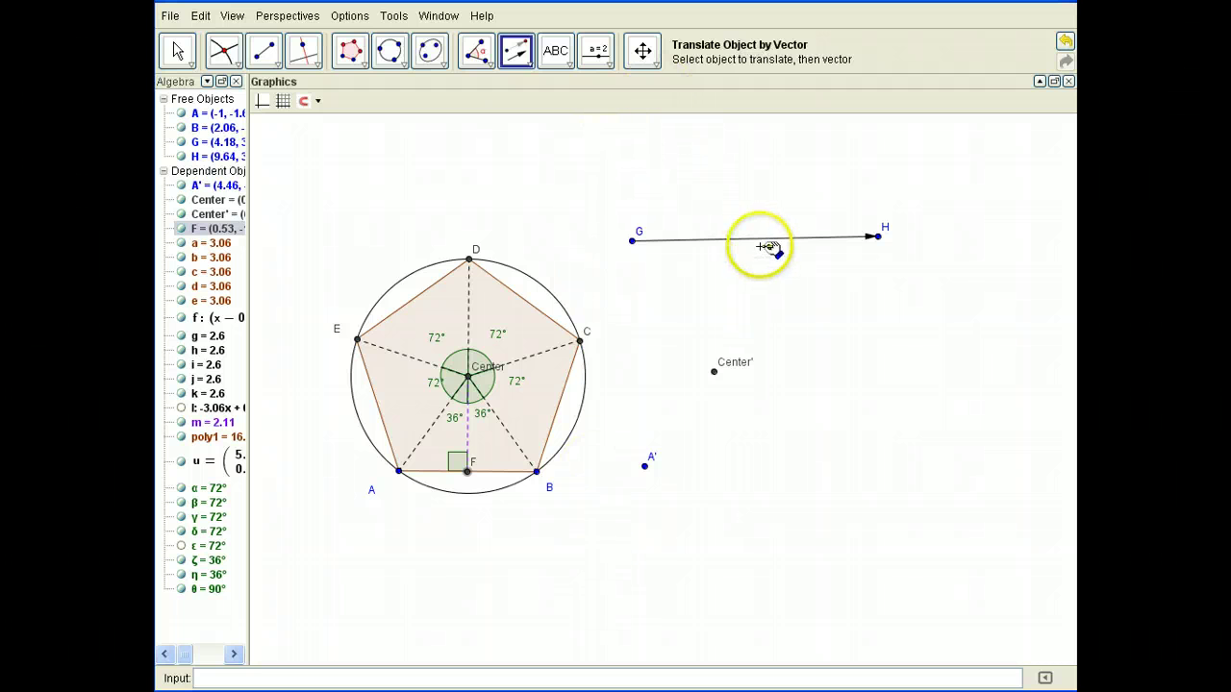
pyautogui.click(761, 240)
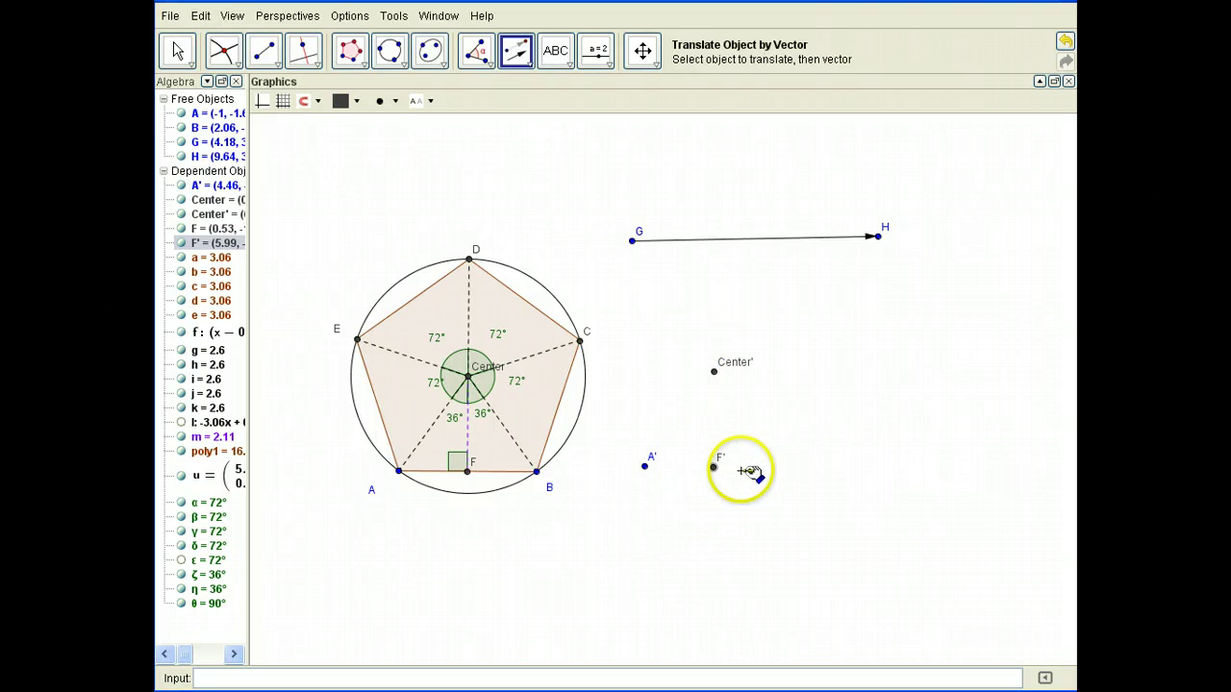
pyautogui.click(469, 471)
pyautogui.click(452, 463)
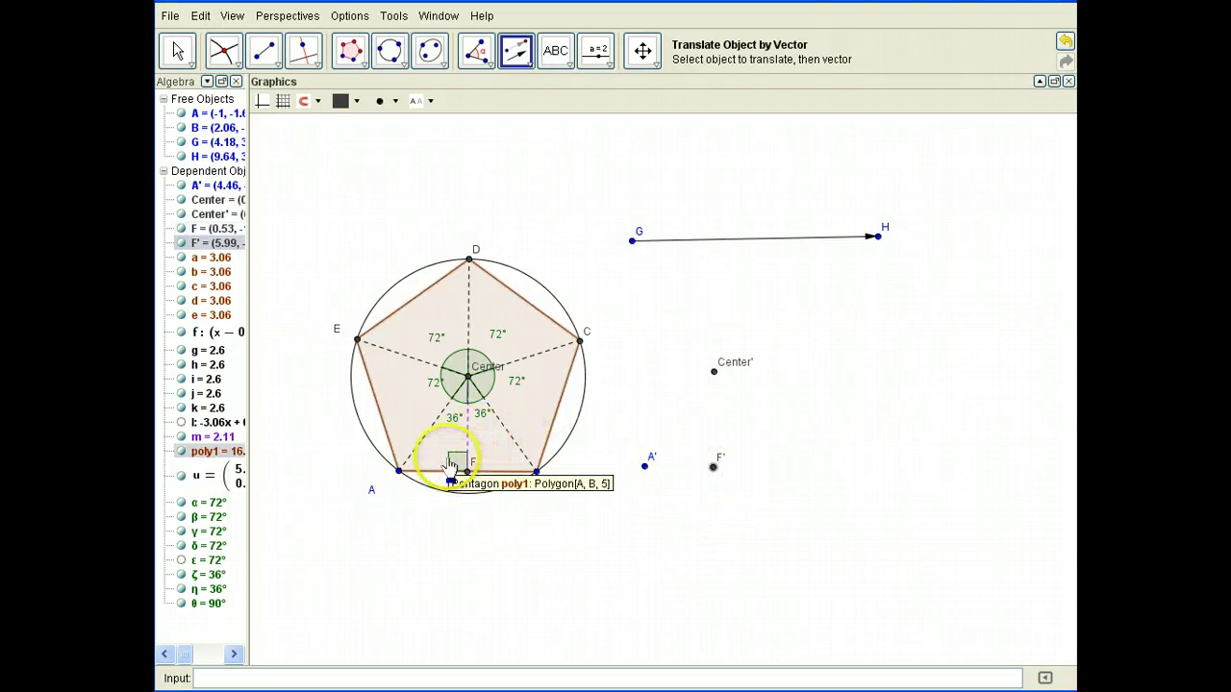
pyautogui.click(379, 414)
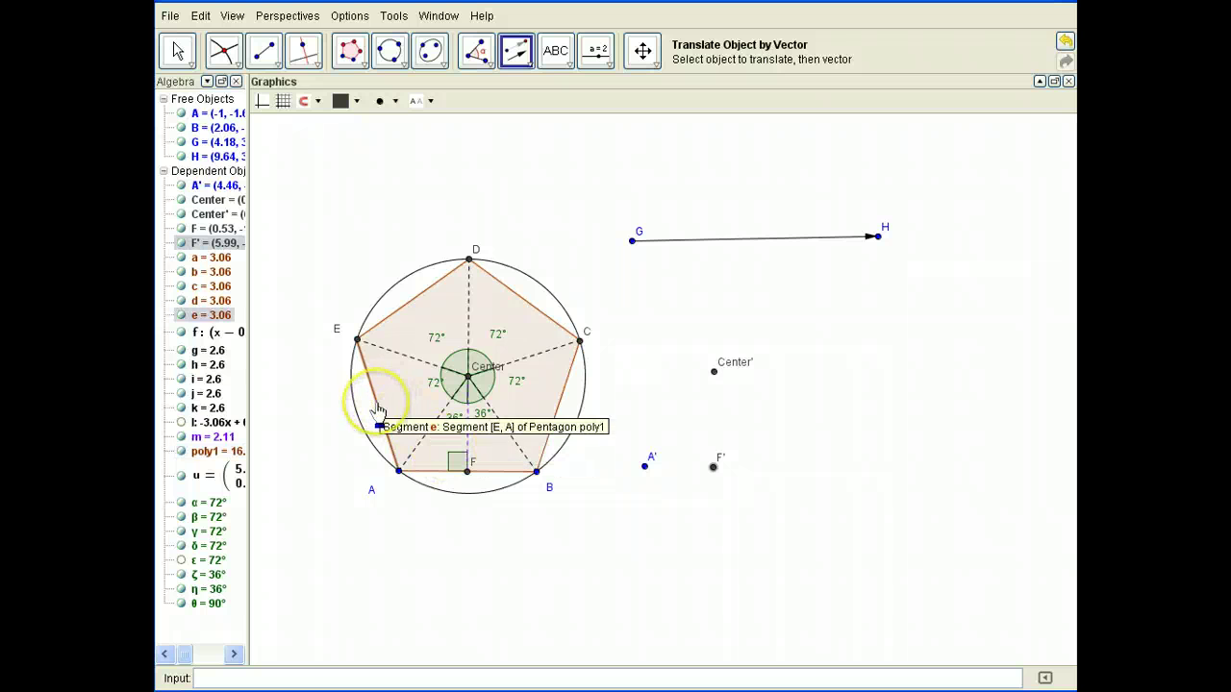
# Draw the closed polygon A', Center', F' back to A'.
pyautogui.click(781, 559)
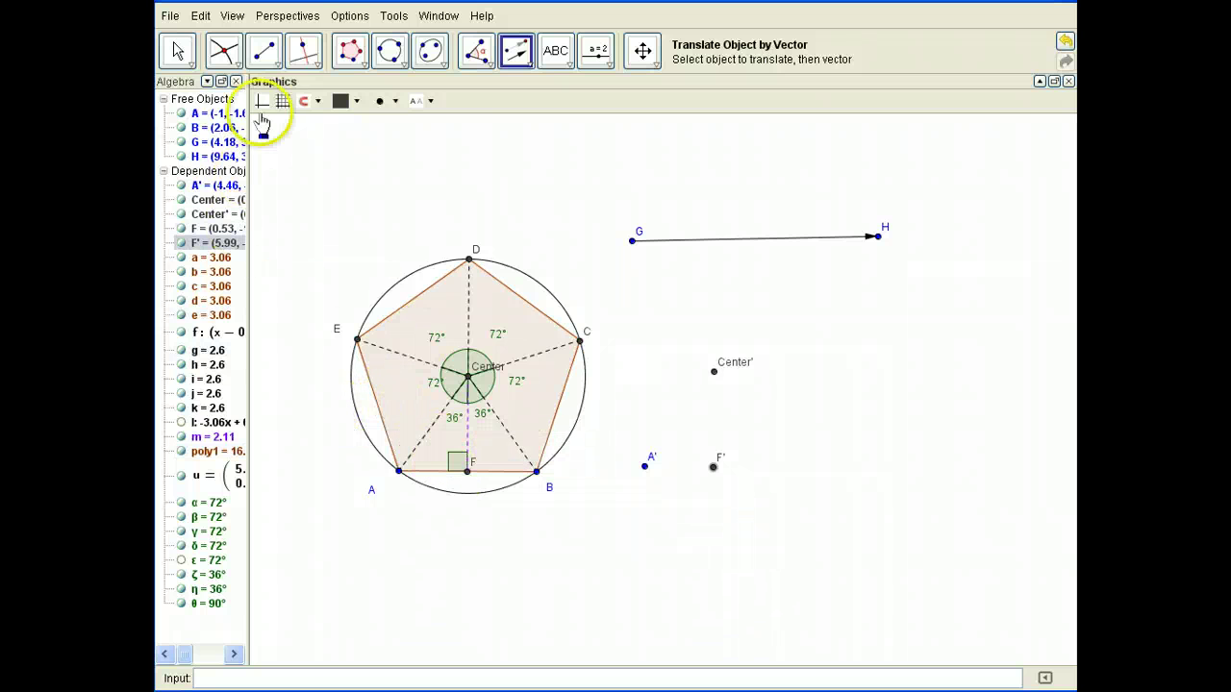
pyautogui.click(364, 67)
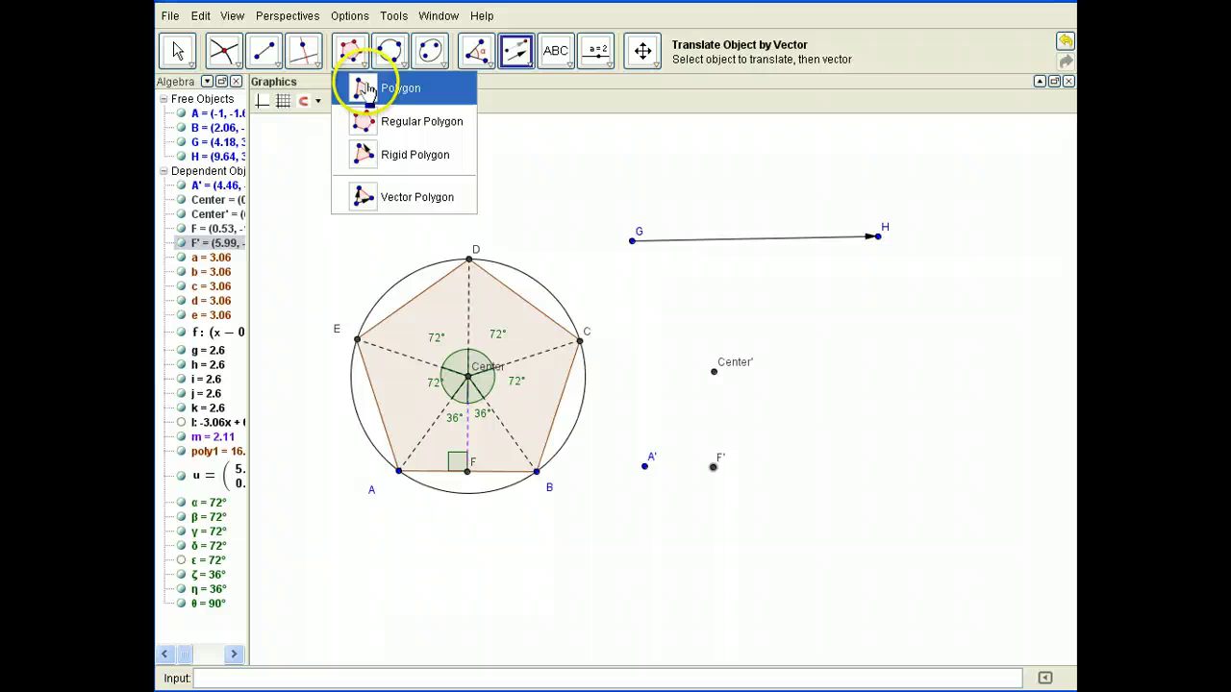
pyautogui.click(369, 89)
pyautogui.click(644, 467)
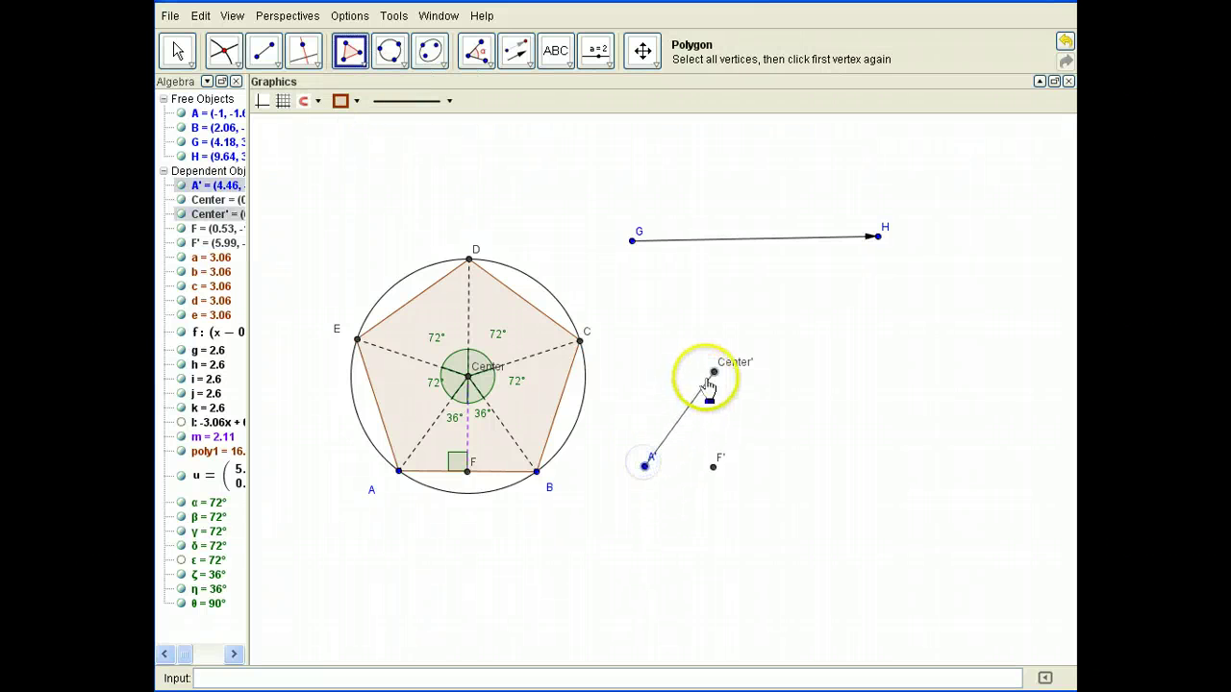
pyautogui.click(714, 373)
pyautogui.click(713, 467)
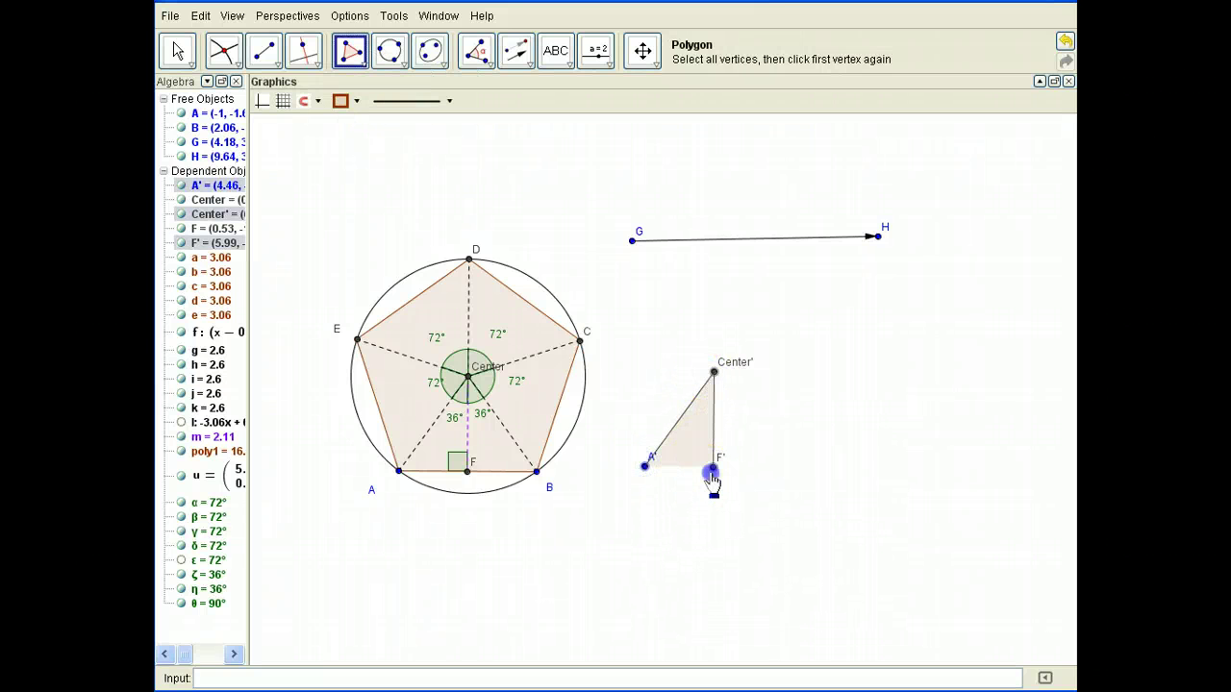
pyautogui.click(644, 466)
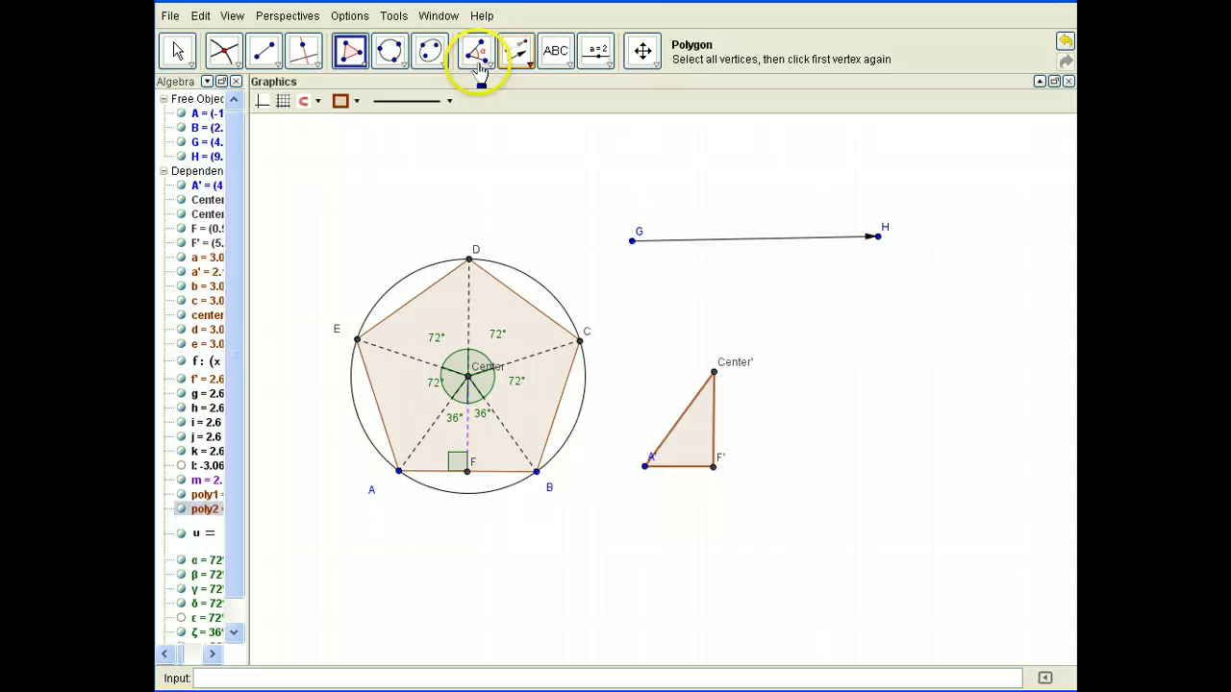
# Retrace triangle A'Center'F' again while switching to the Angle tool.
pyautogui.click(480, 60)
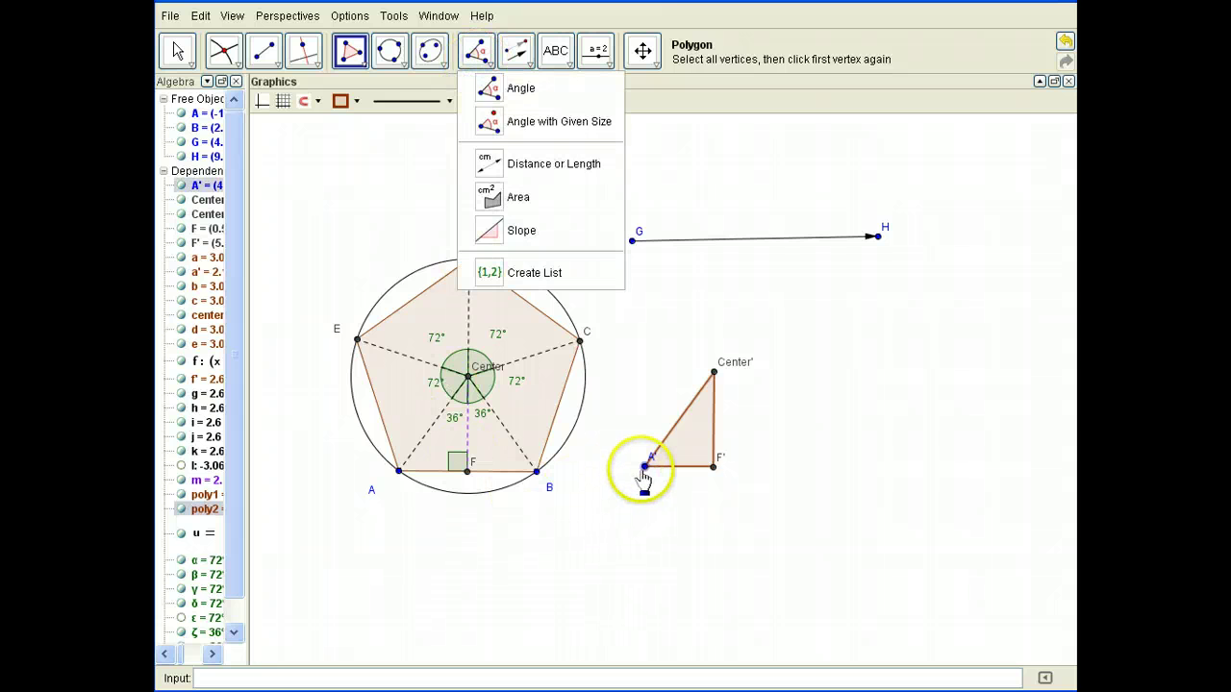
pyautogui.click(644, 467)
pyautogui.click(714, 373)
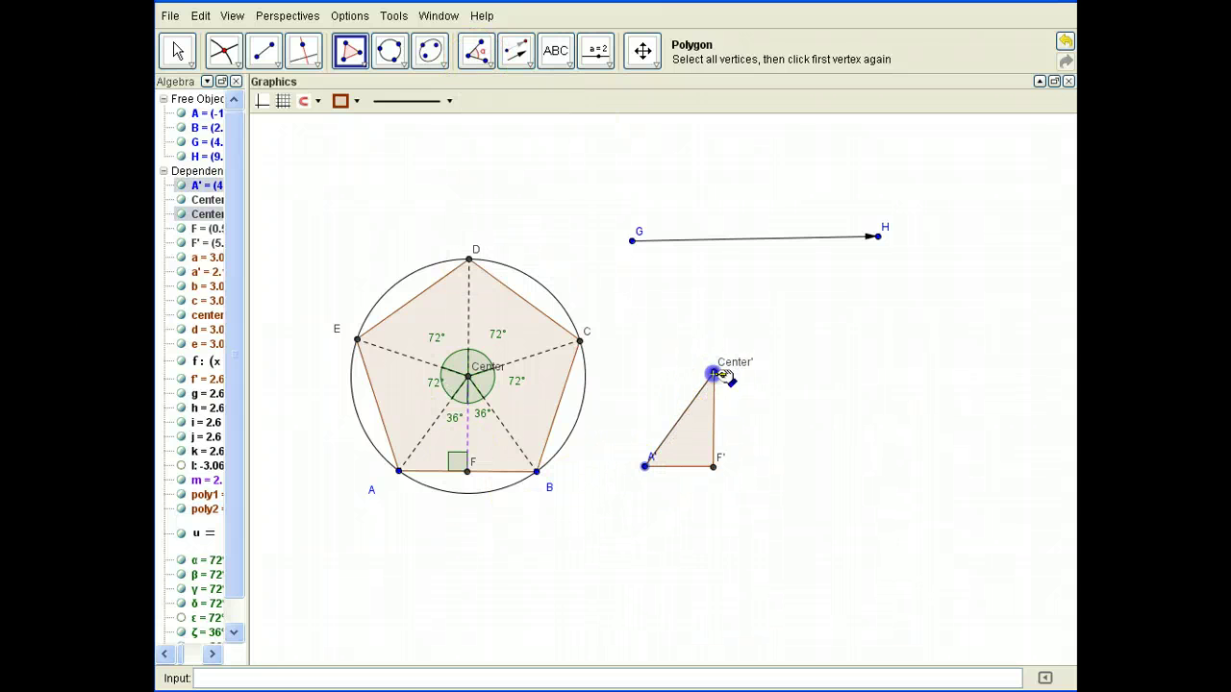
pyautogui.click(713, 469)
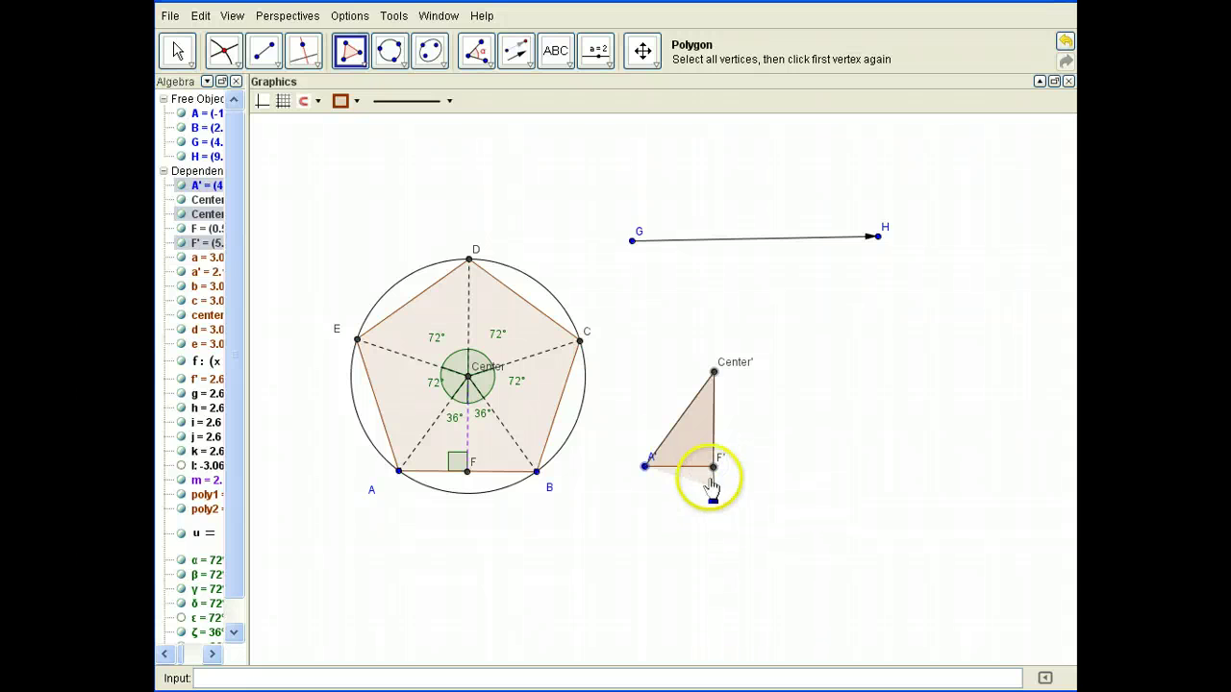
pyautogui.click(644, 468)
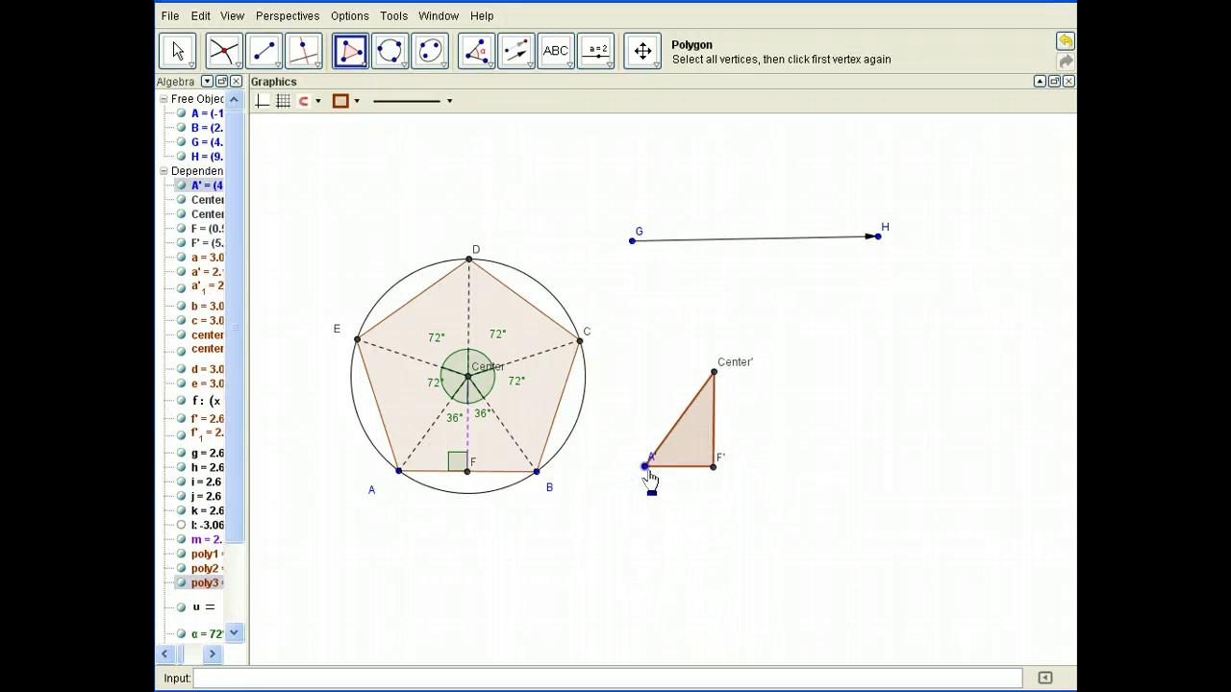
pyautogui.click(476, 56)
# Measure the 36° angle at Center' and the right angle at F'.
pyautogui.click(478, 69)
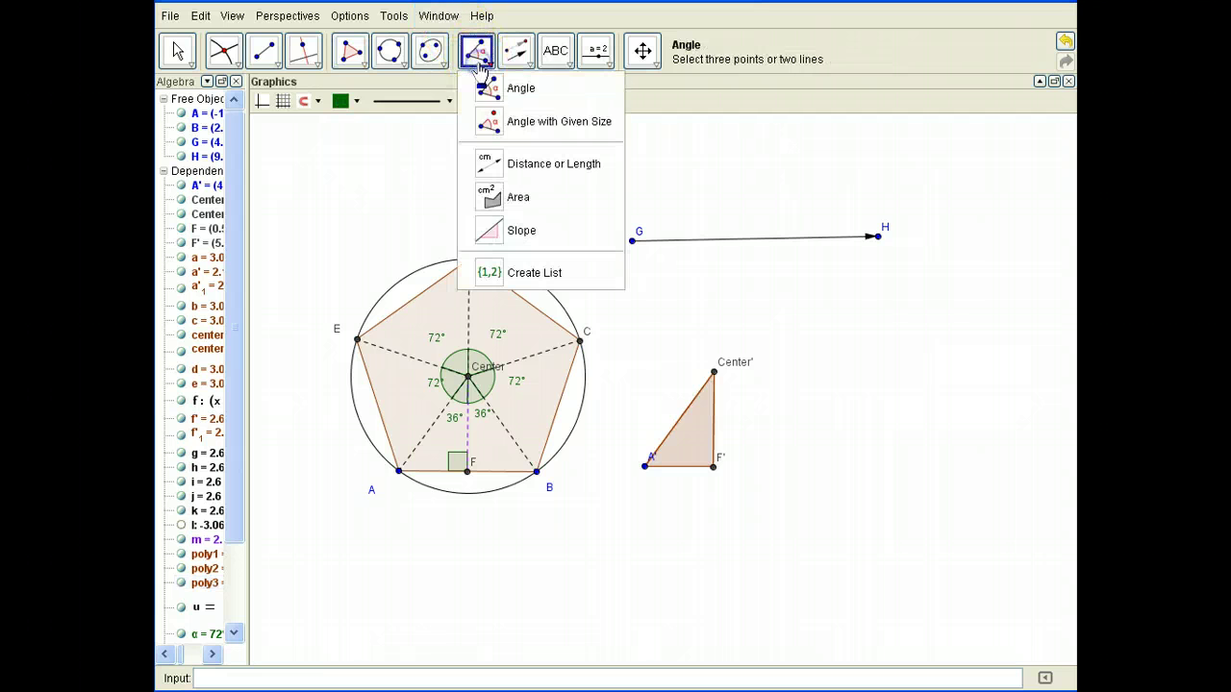
pyautogui.click(500, 94)
pyautogui.click(644, 467)
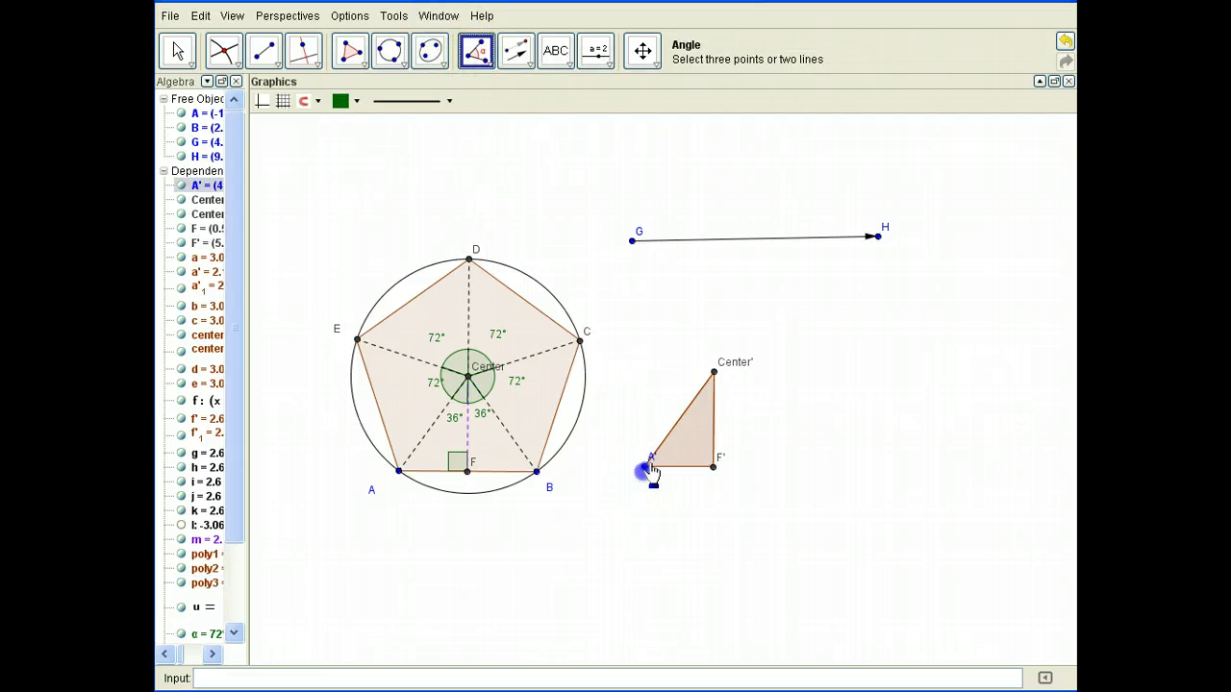
pyautogui.click(713, 372)
pyautogui.click(714, 467)
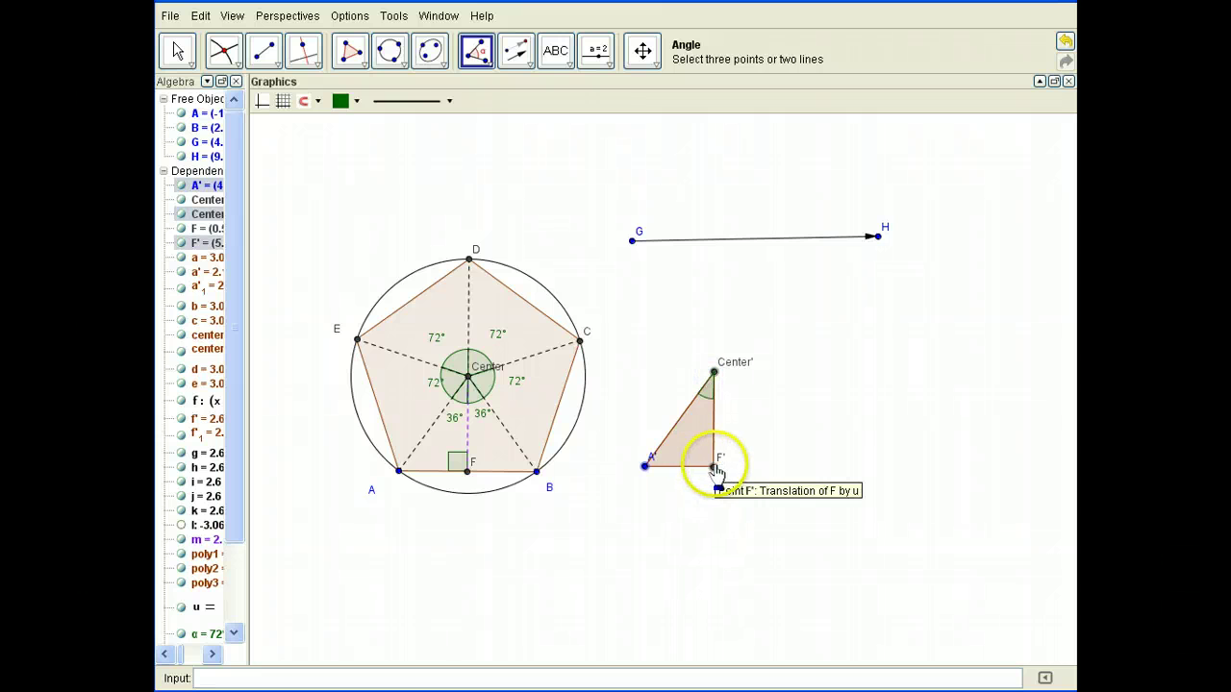
pyautogui.click(713, 375)
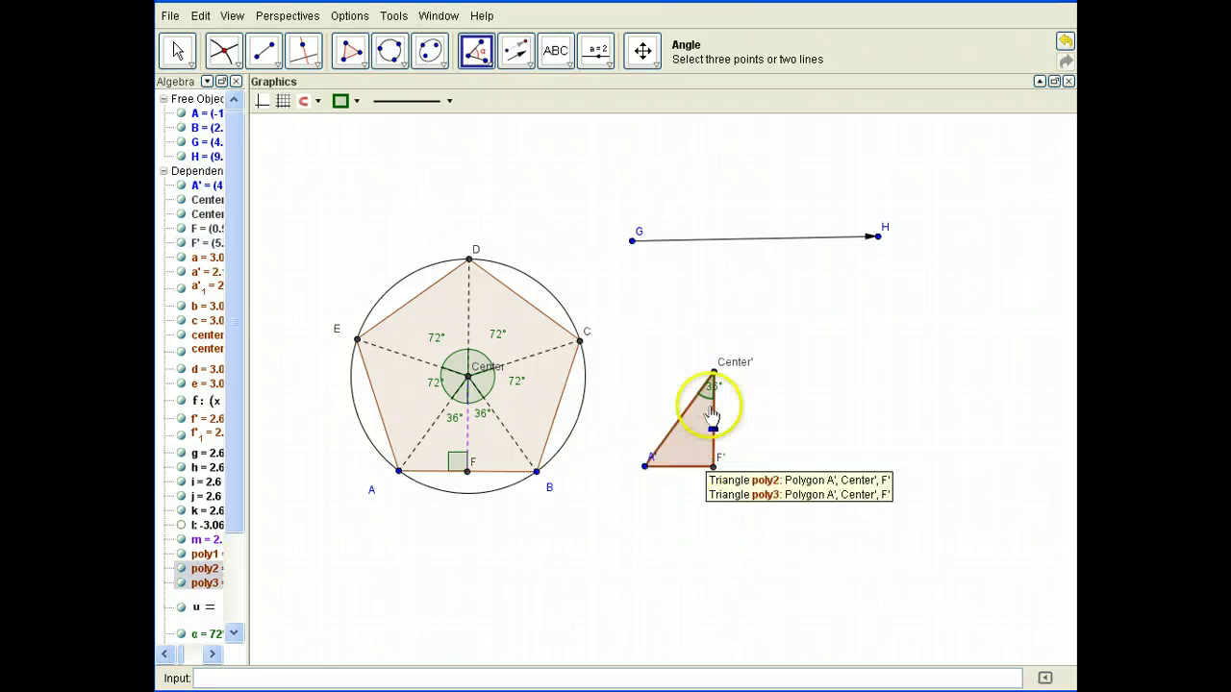
pyautogui.click(713, 467)
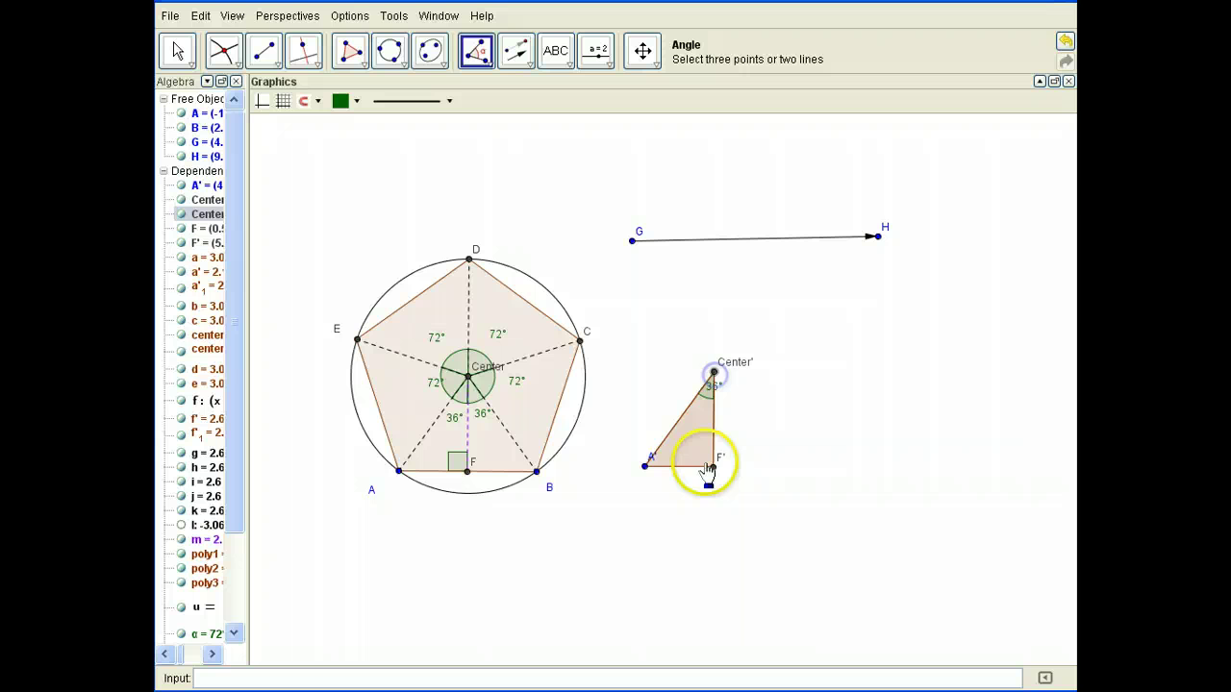
pyautogui.click(644, 468)
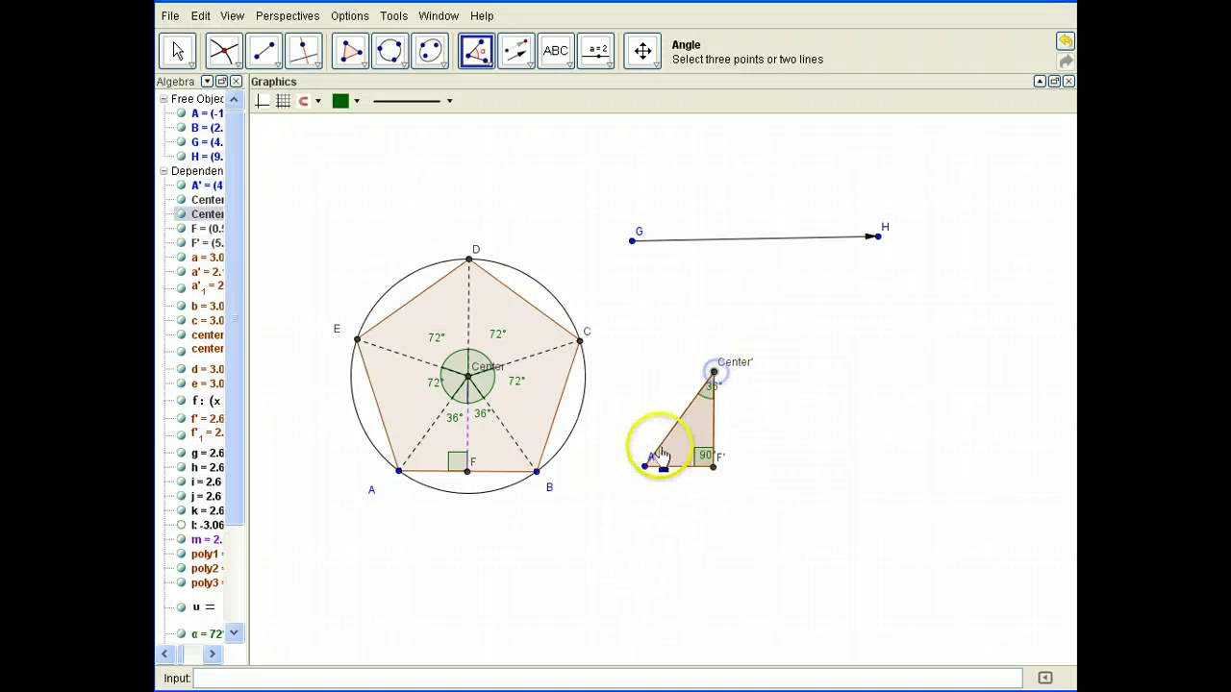
# Add the 54° angle at A' of the translated triangle.
pyautogui.click(645, 467)
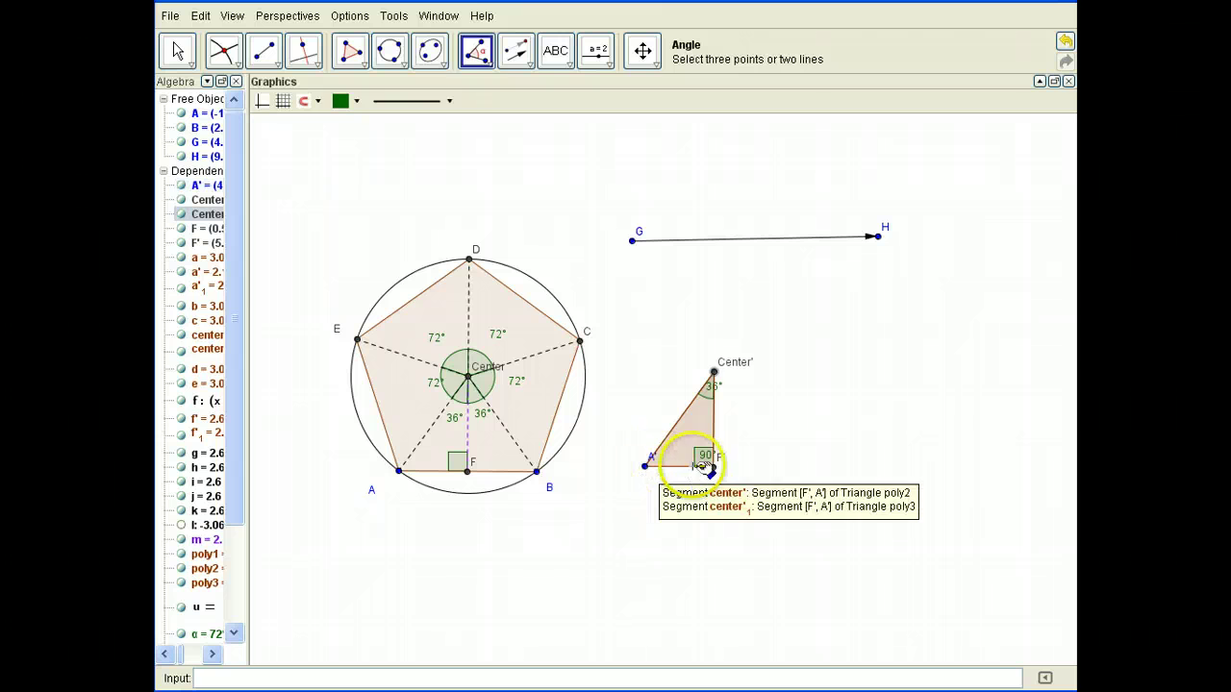
pyautogui.press('Escape')
pyautogui.click(643, 468)
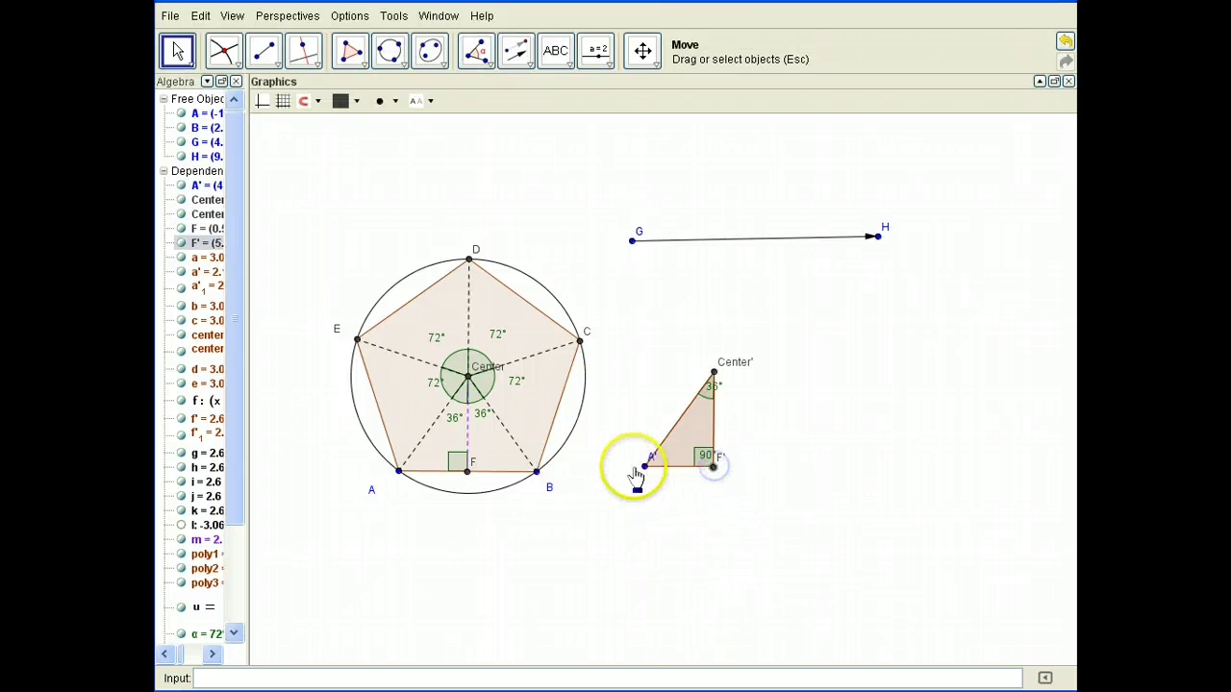
pyautogui.click(713, 373)
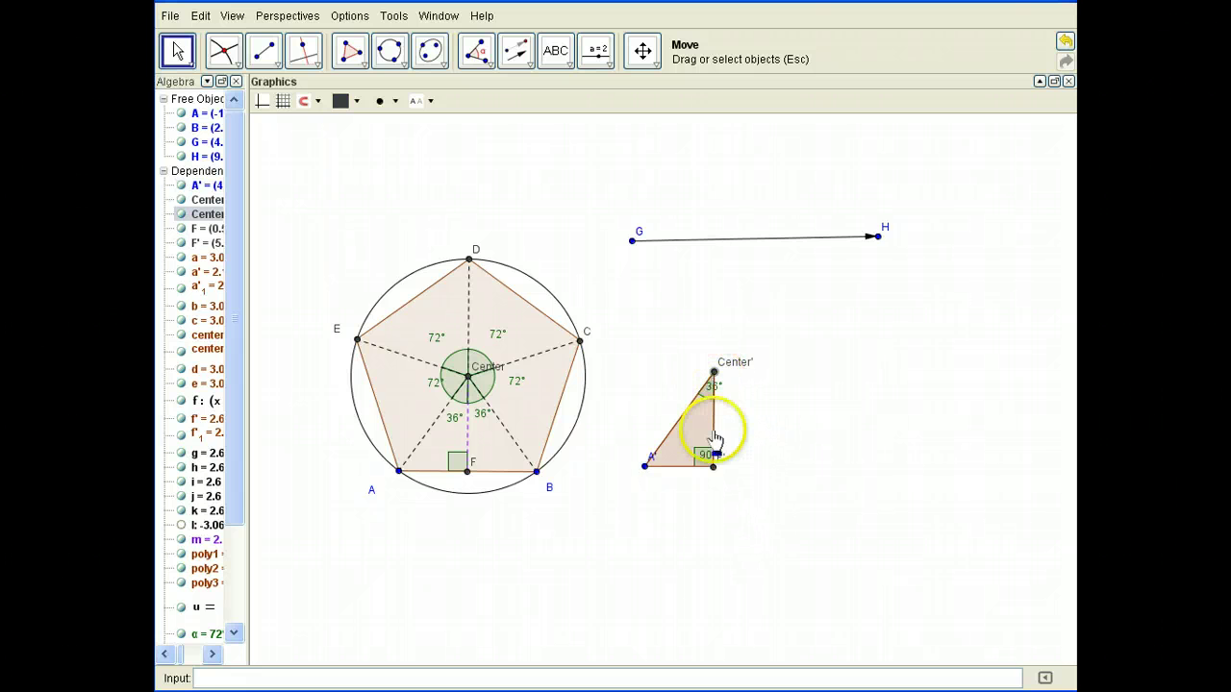
pyautogui.click(713, 466)
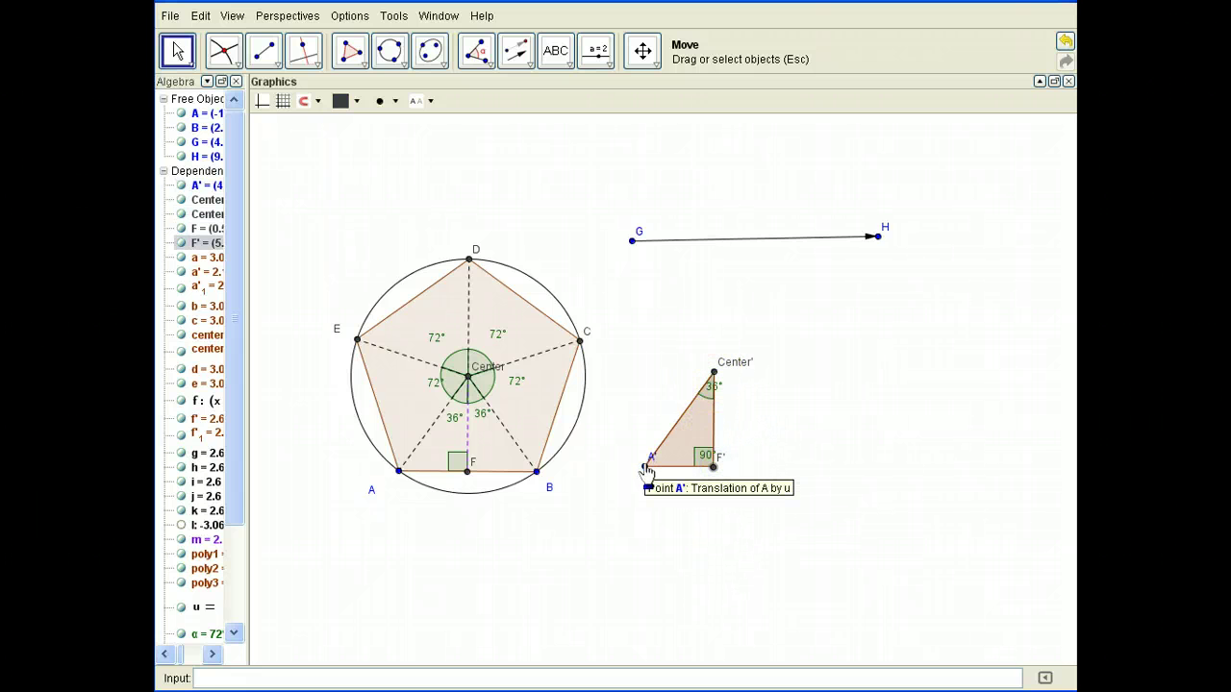
pyautogui.click(713, 372)
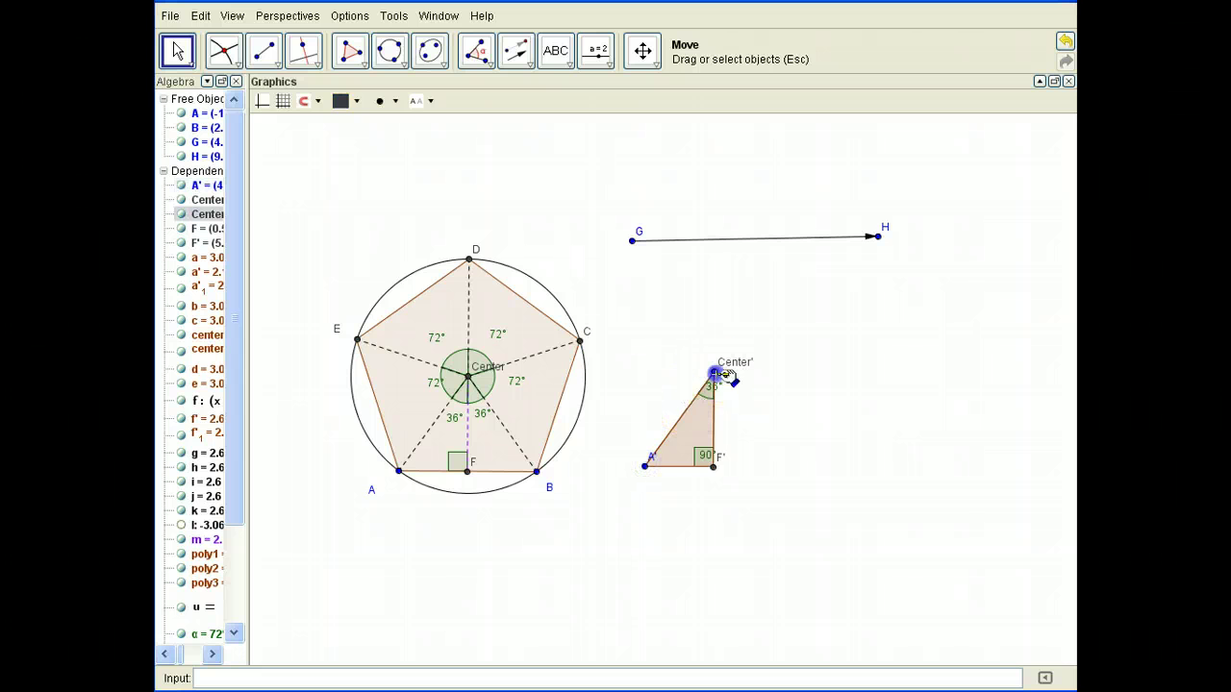
pyautogui.click(475, 56)
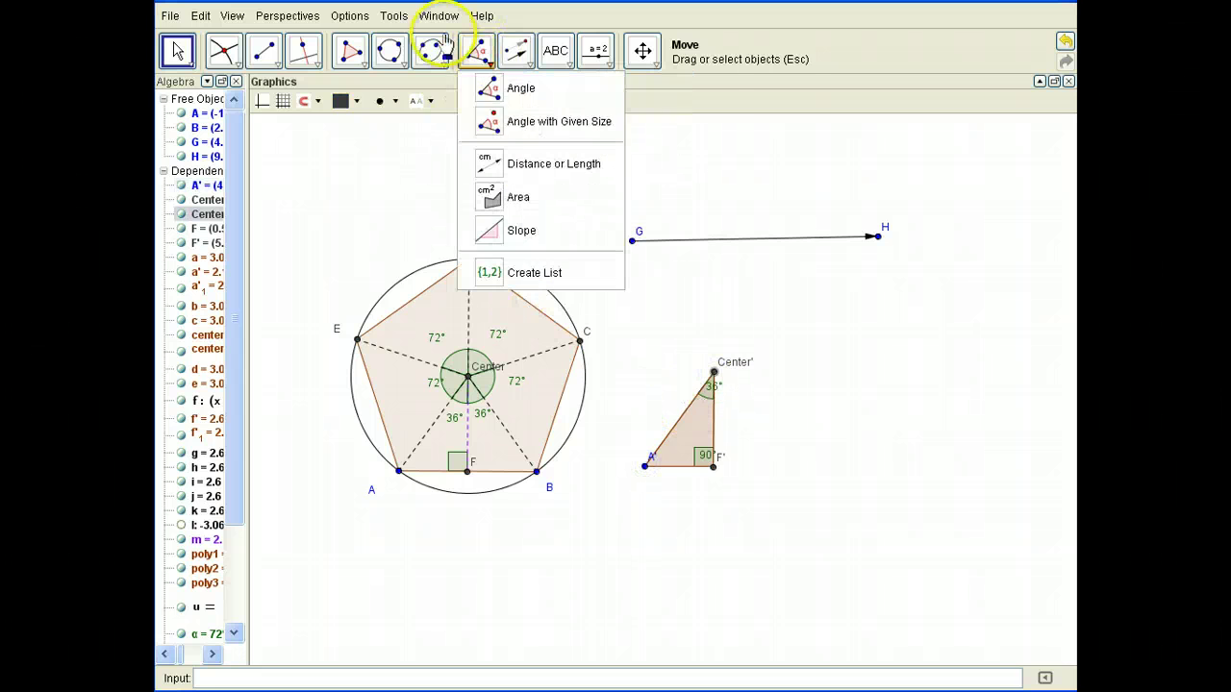
pyautogui.click(489, 88)
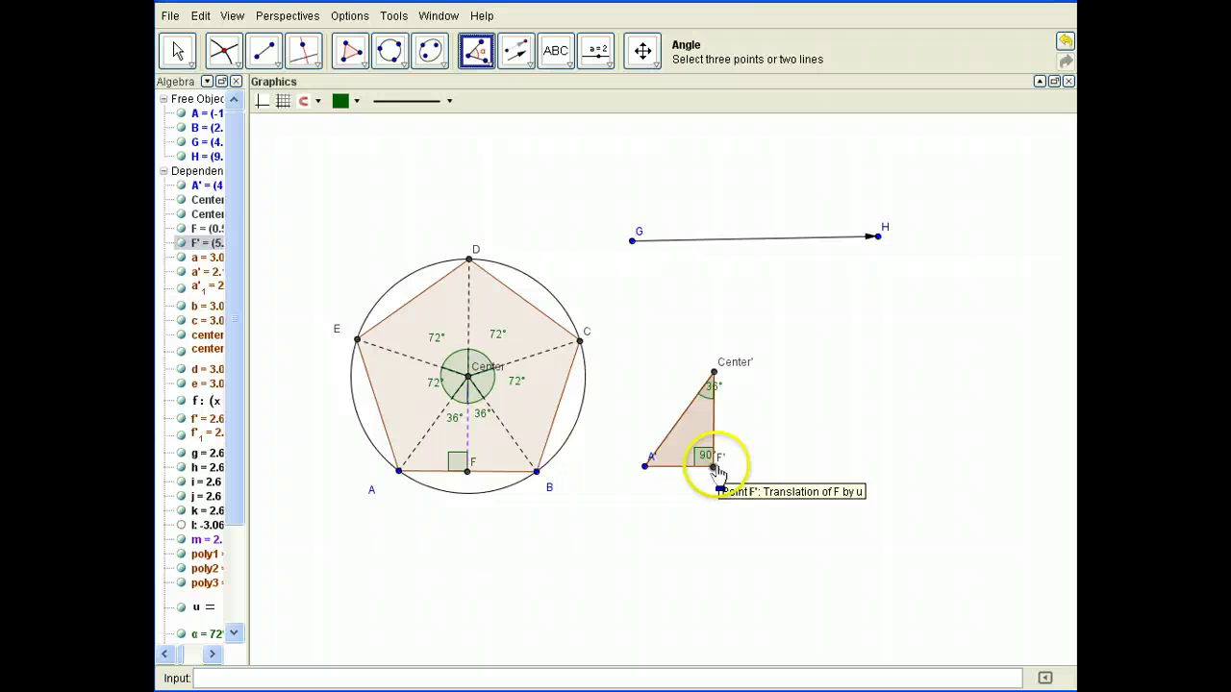
pyautogui.click(646, 466)
pyautogui.click(713, 373)
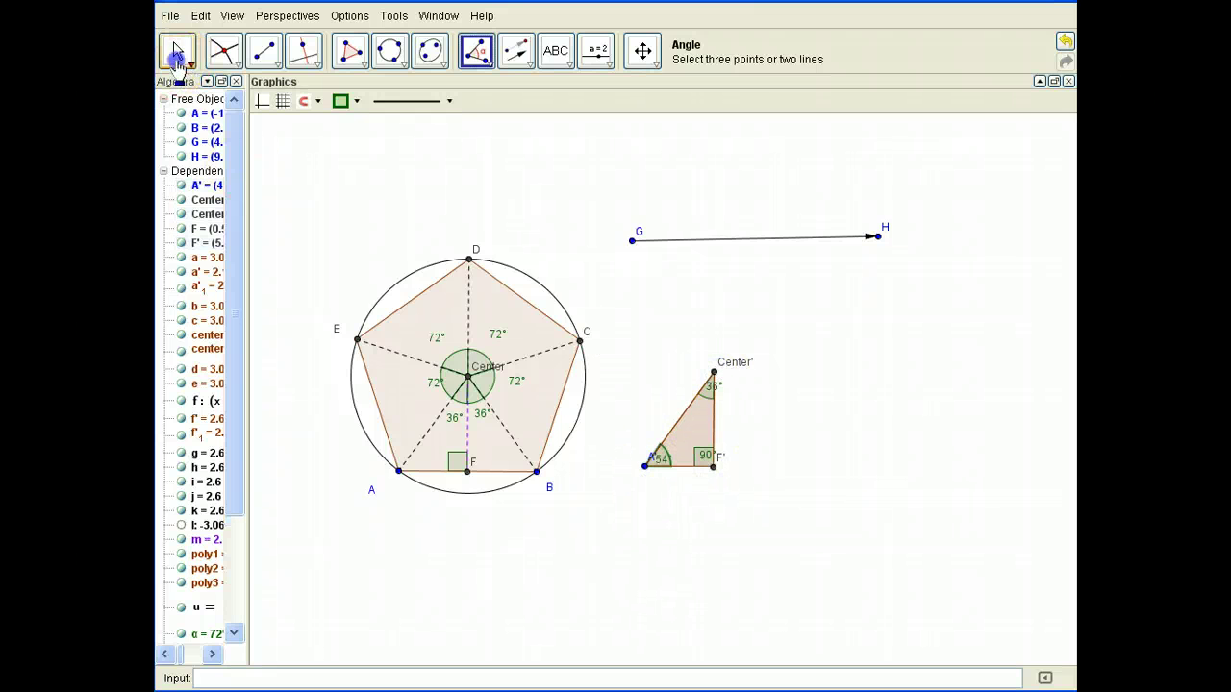
# Undo the extra interior angle marks and hide the 90° label at F'.
pyautogui.click(175, 59)
pyautogui.click(686, 447)
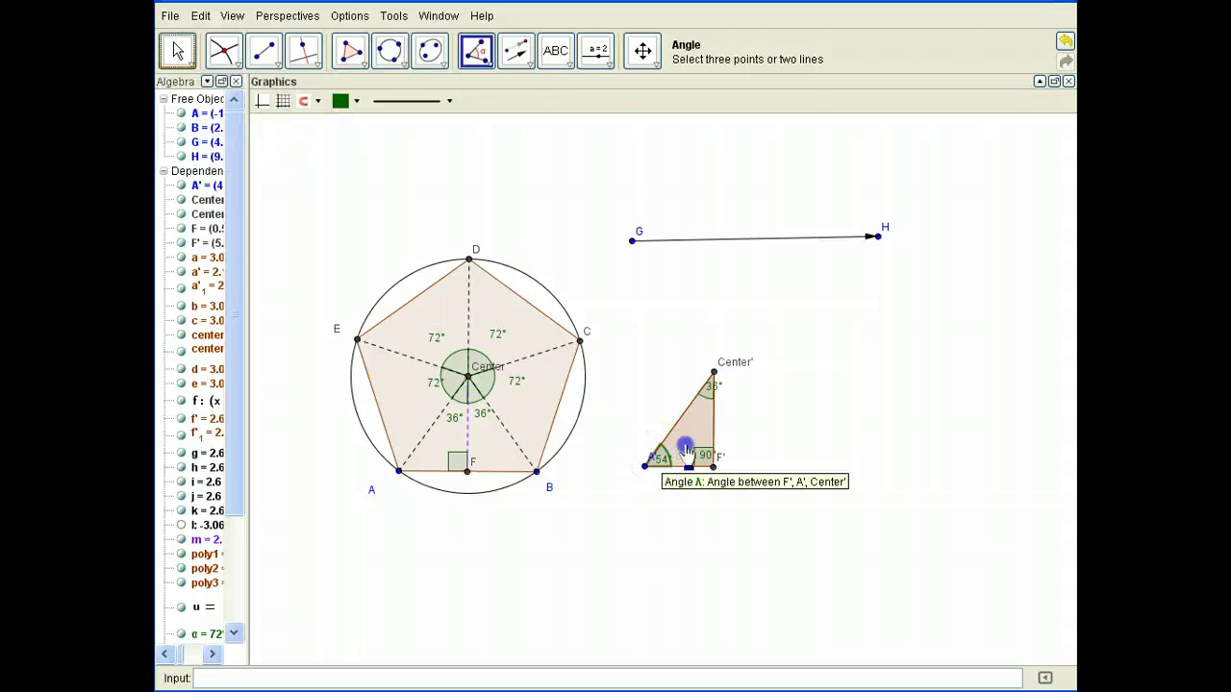
pyautogui.hotkey('ctrl', 'z')
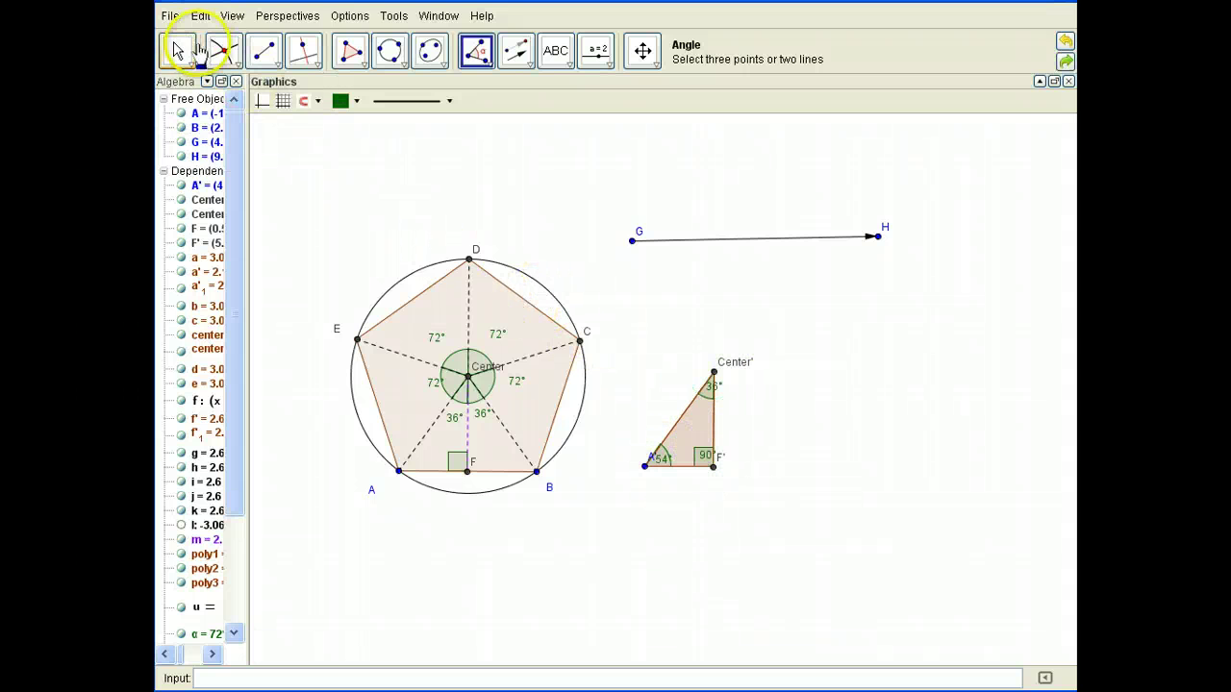
pyautogui.click(167, 53)
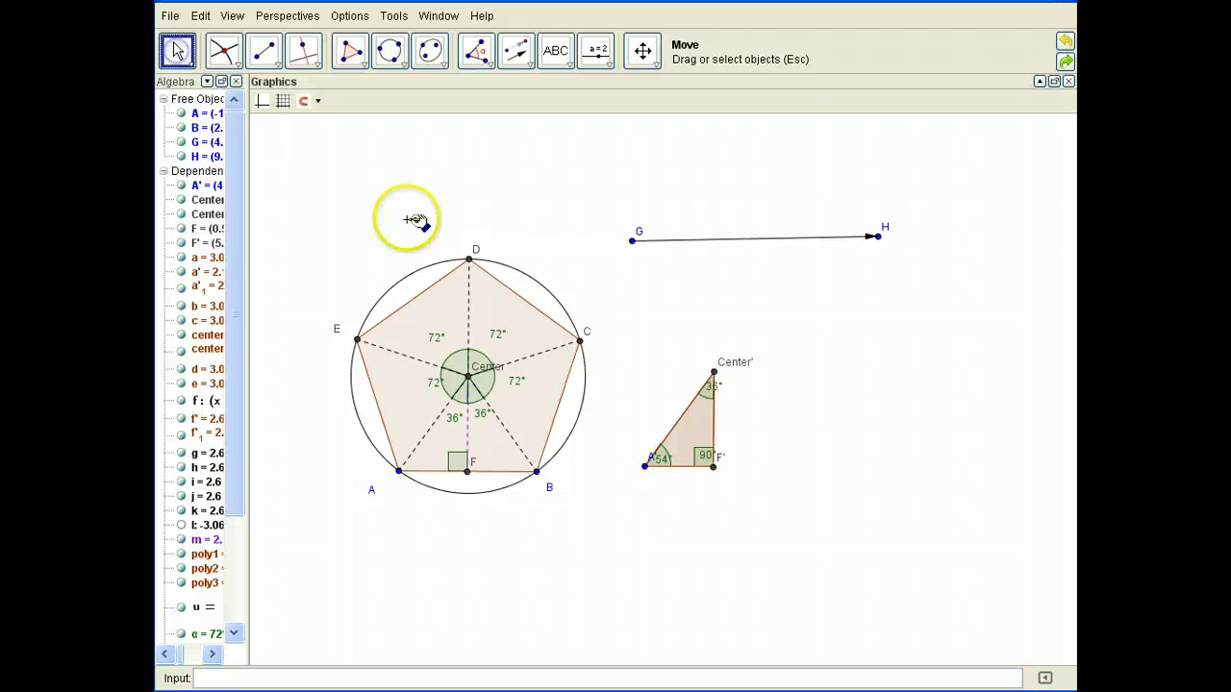
pyautogui.click(699, 389)
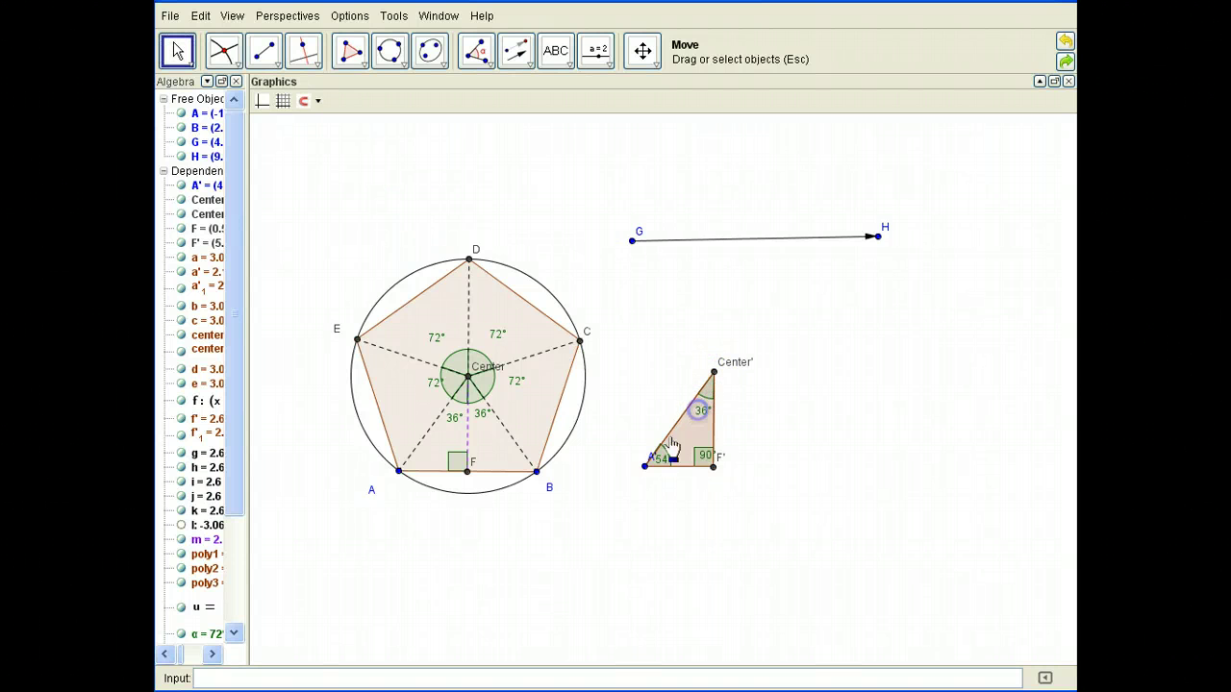
pyautogui.click(658, 463)
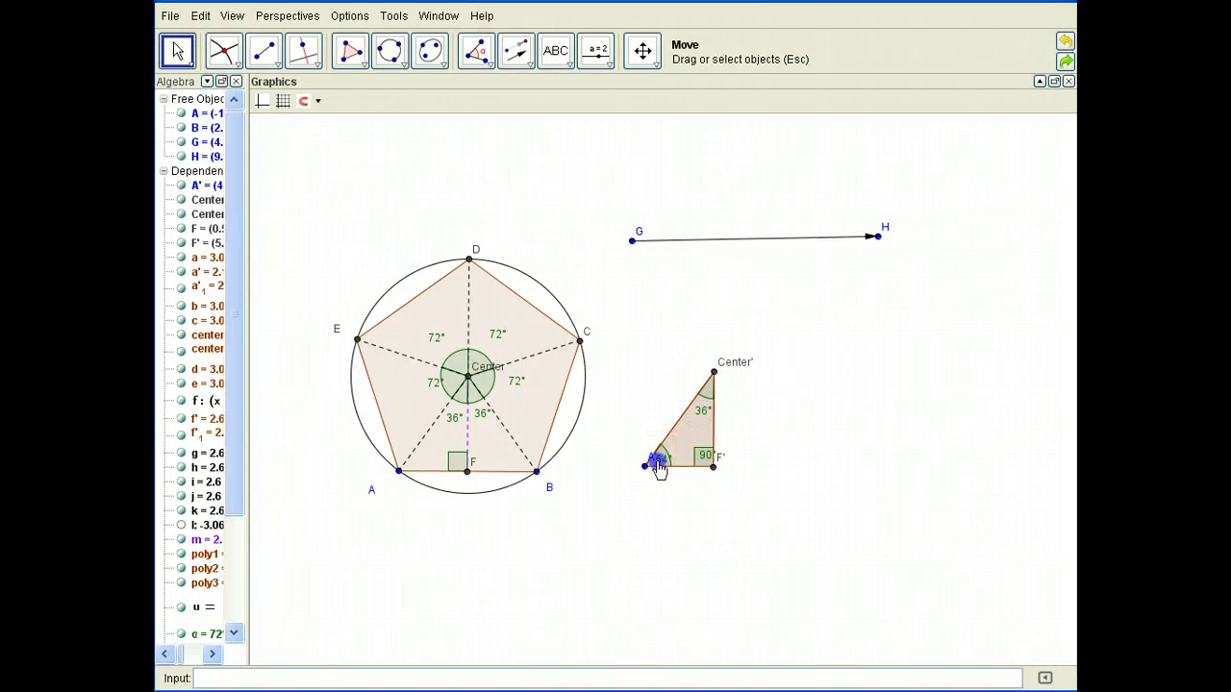
pyautogui.rightClick(700, 440)
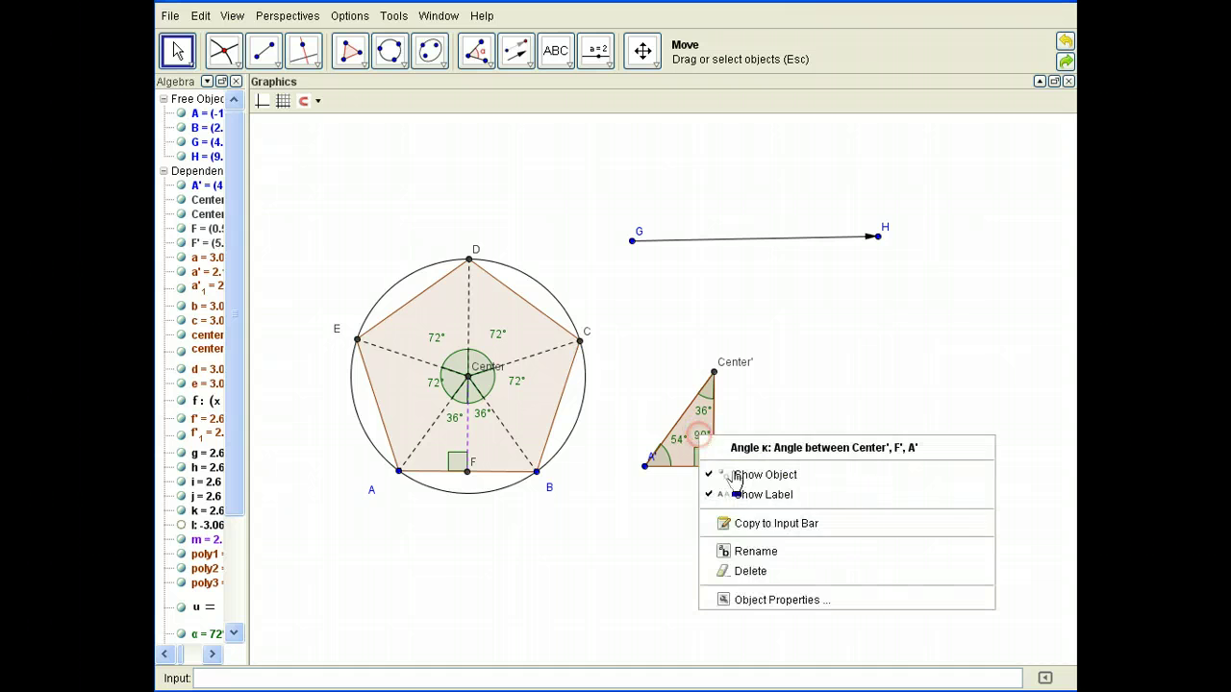
pyautogui.click(767, 497)
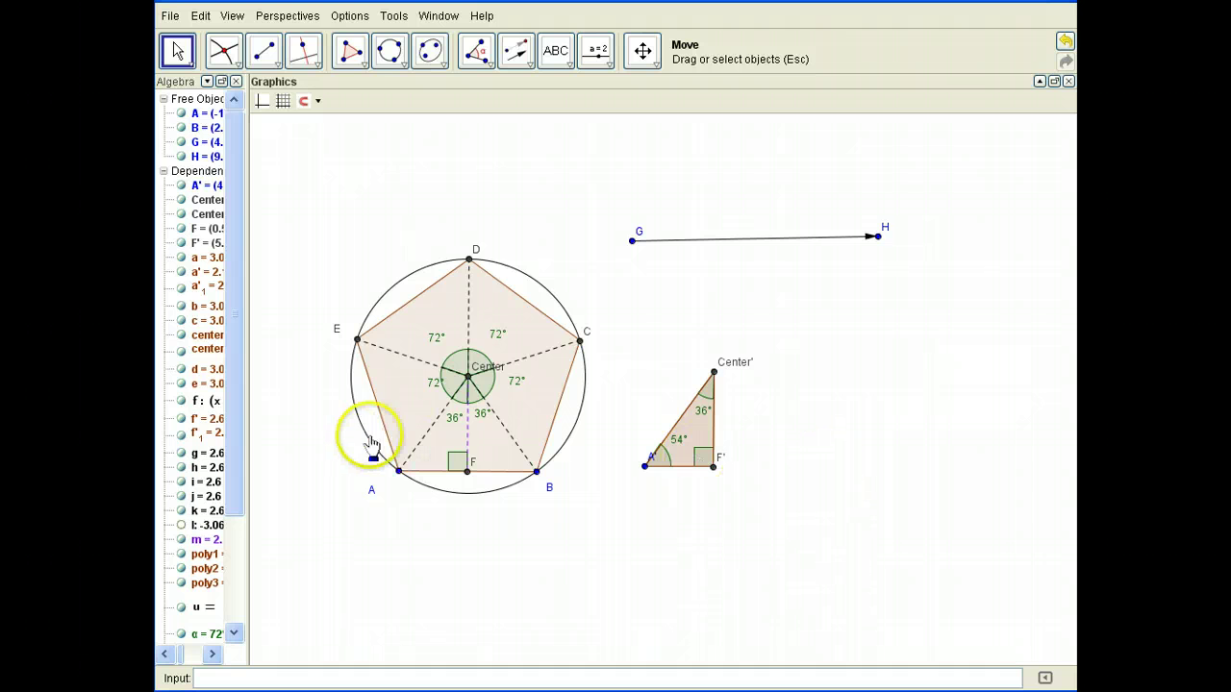
# Drag vertex B rightward to enlarge the pentagon.
pyautogui.click(433, 447)
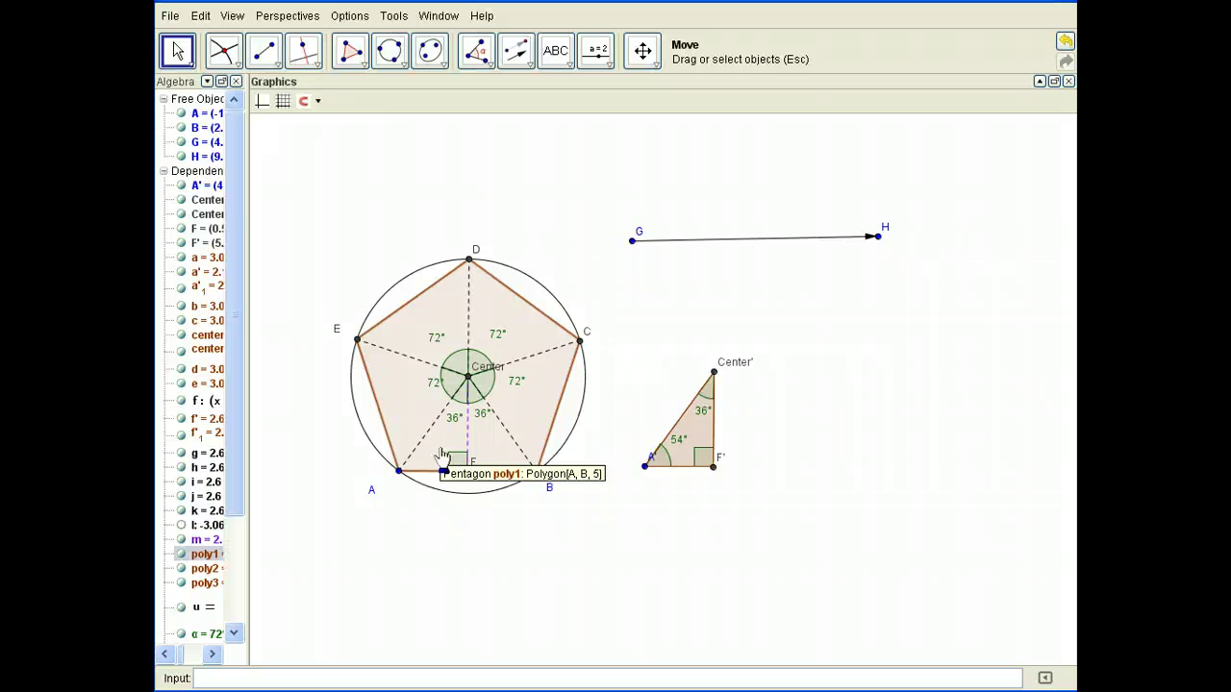
pyautogui.click(537, 472)
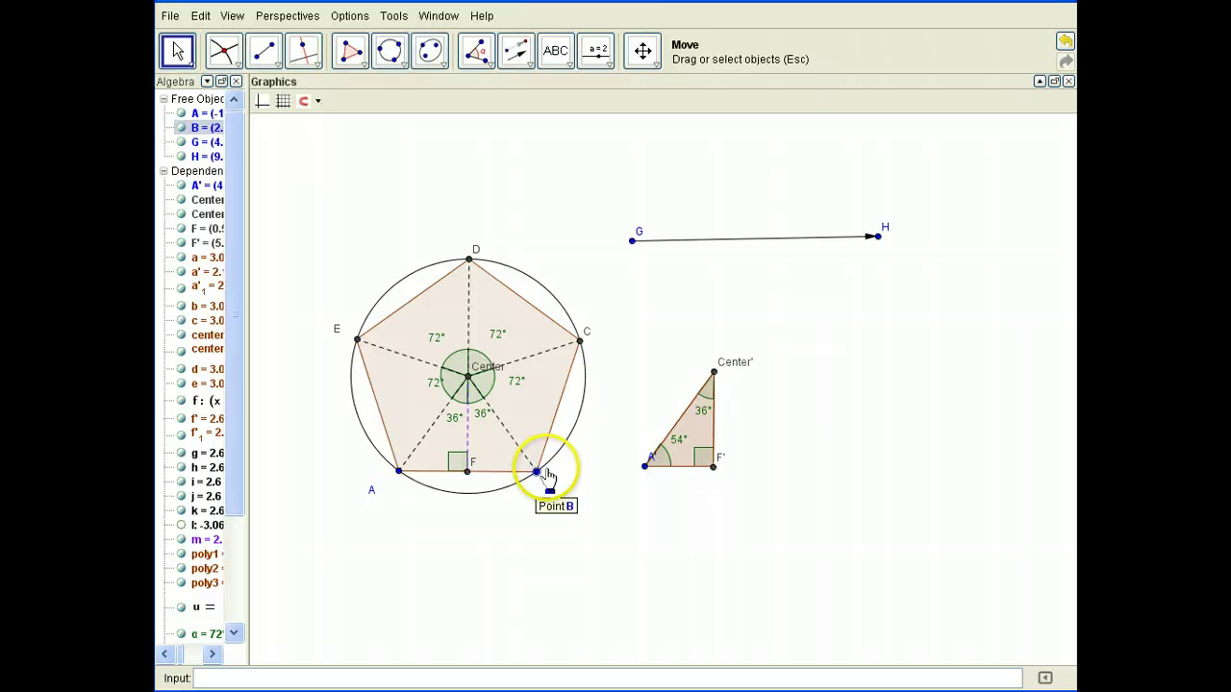
pyautogui.moveTo(537, 475); pyautogui.dragTo(571, 470)
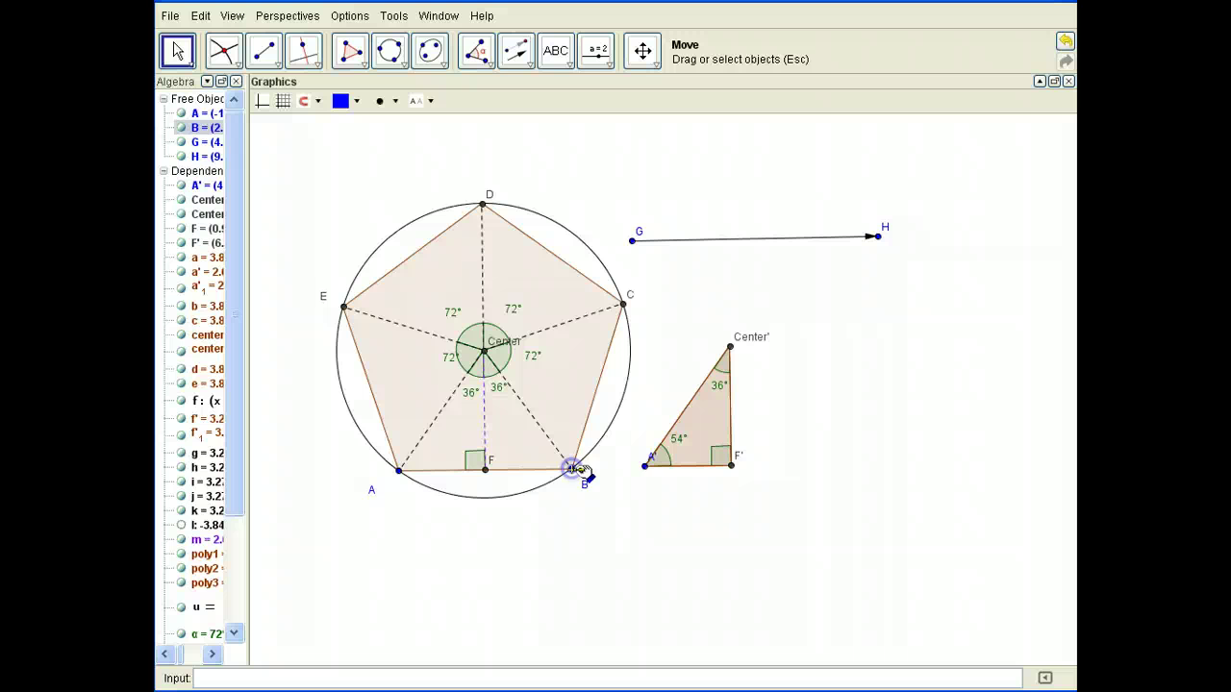
pyautogui.click(644, 466)
# Drag H to lengthen and tilt vector GH, moving the triangle right and lower.
pyautogui.click(881, 240)
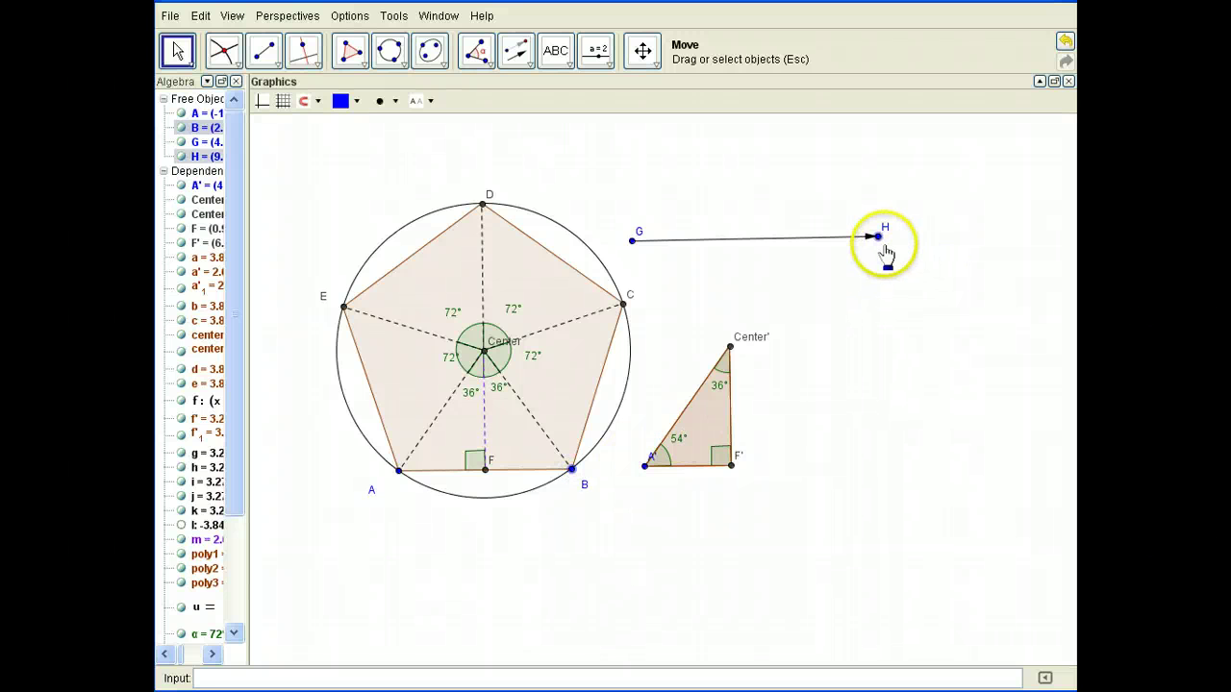
pyautogui.moveTo(882, 240); pyautogui.dragTo(982, 240)
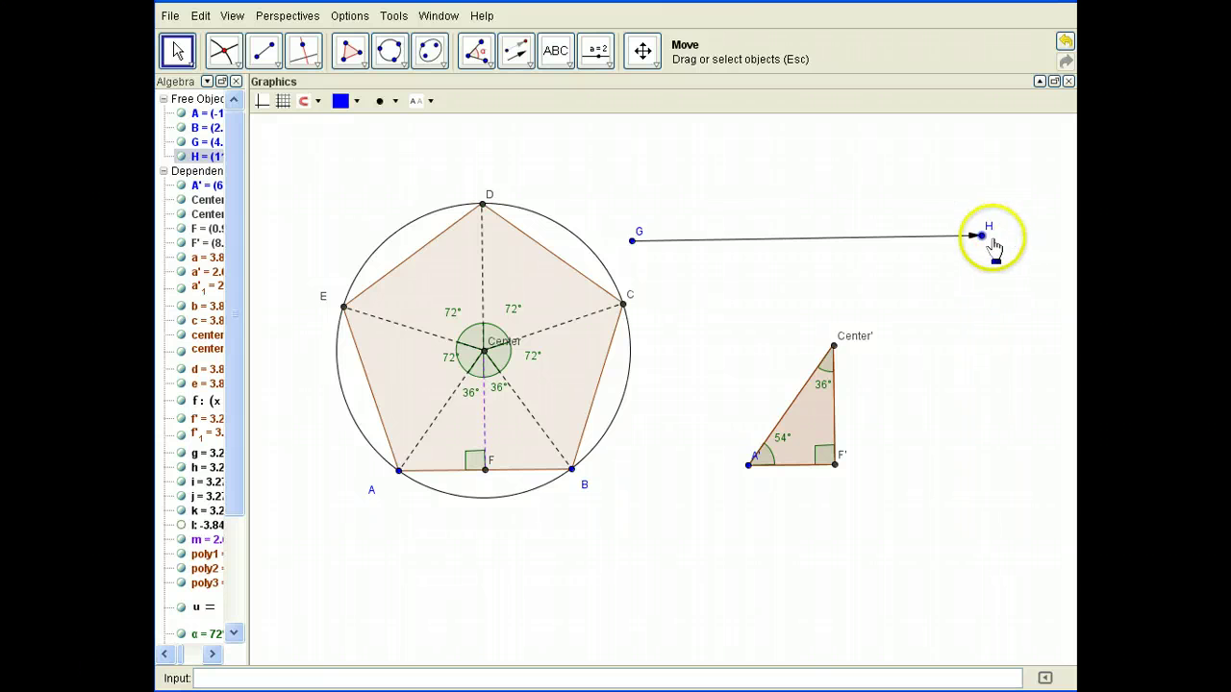
pyautogui.moveTo(984, 240); pyautogui.dragTo(1057, 268)
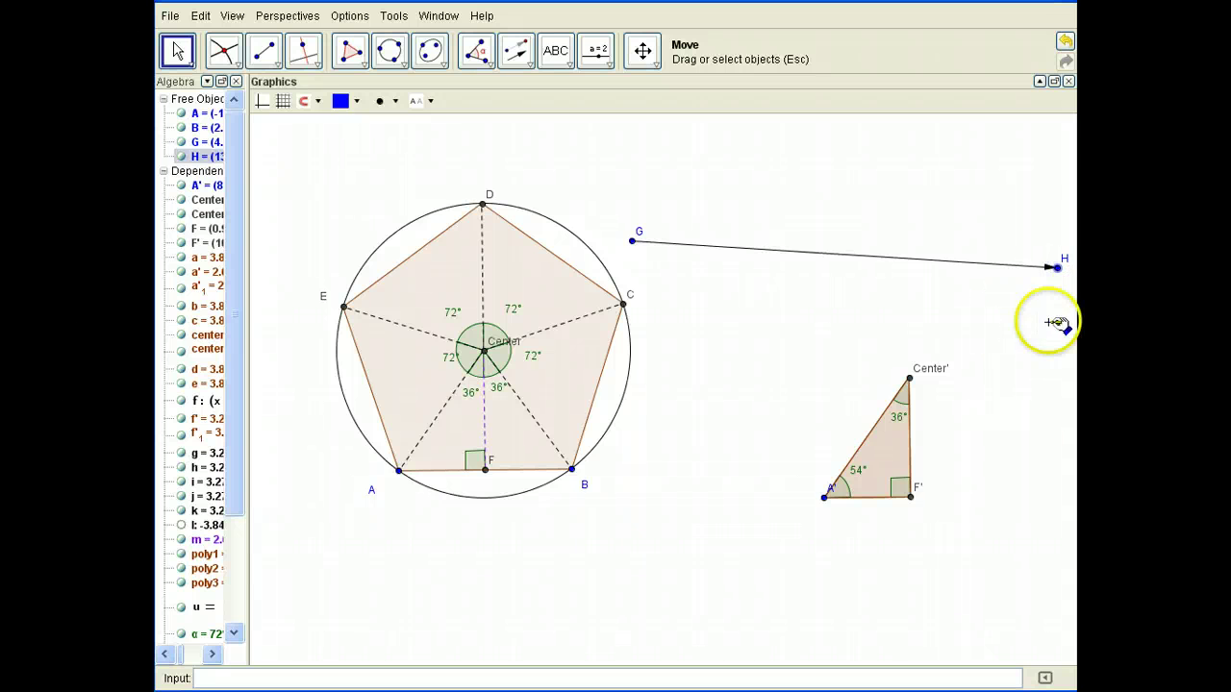